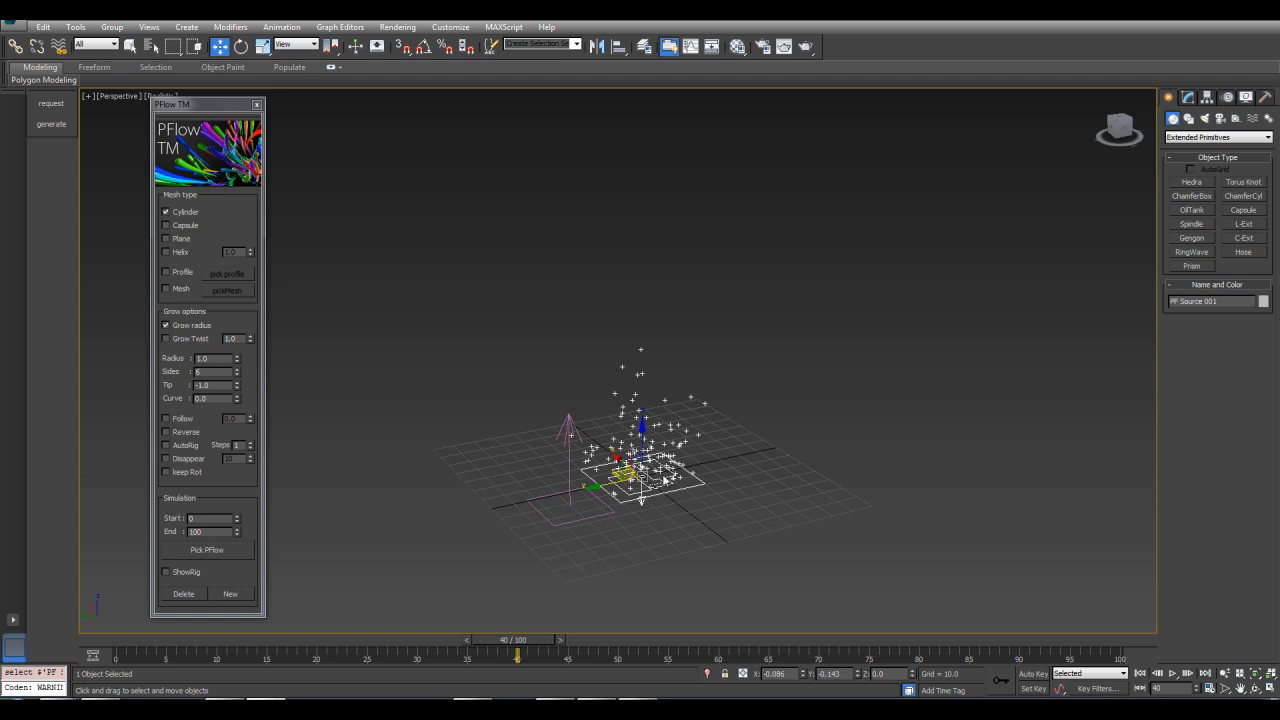
Generate cylinder strand meshes in PFlow TM by picking the wind-driven PF Source particle system
{"action": "left_click", "coordinate": [571, 477]}
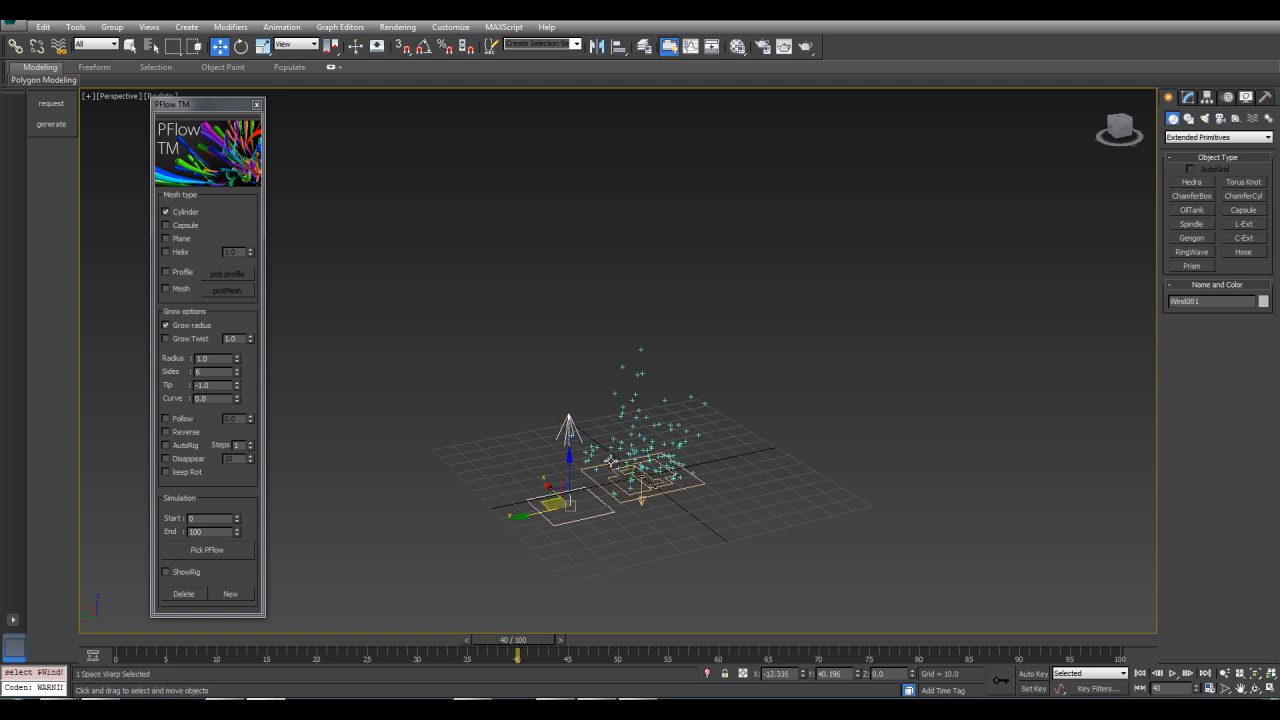
{"action": "left_click", "coordinate": [1188, 97]}
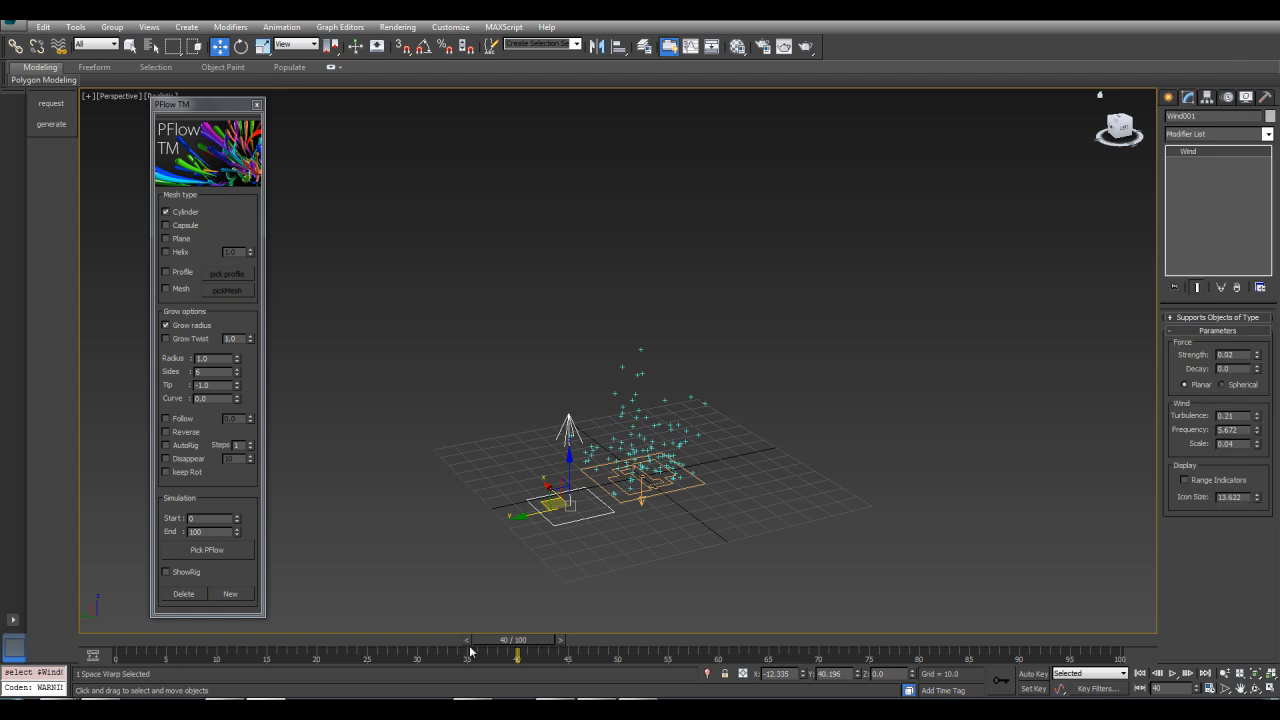
{"action": "left_click_drag", "start_coordinate": [505, 646], "coordinate": [566, 646]}
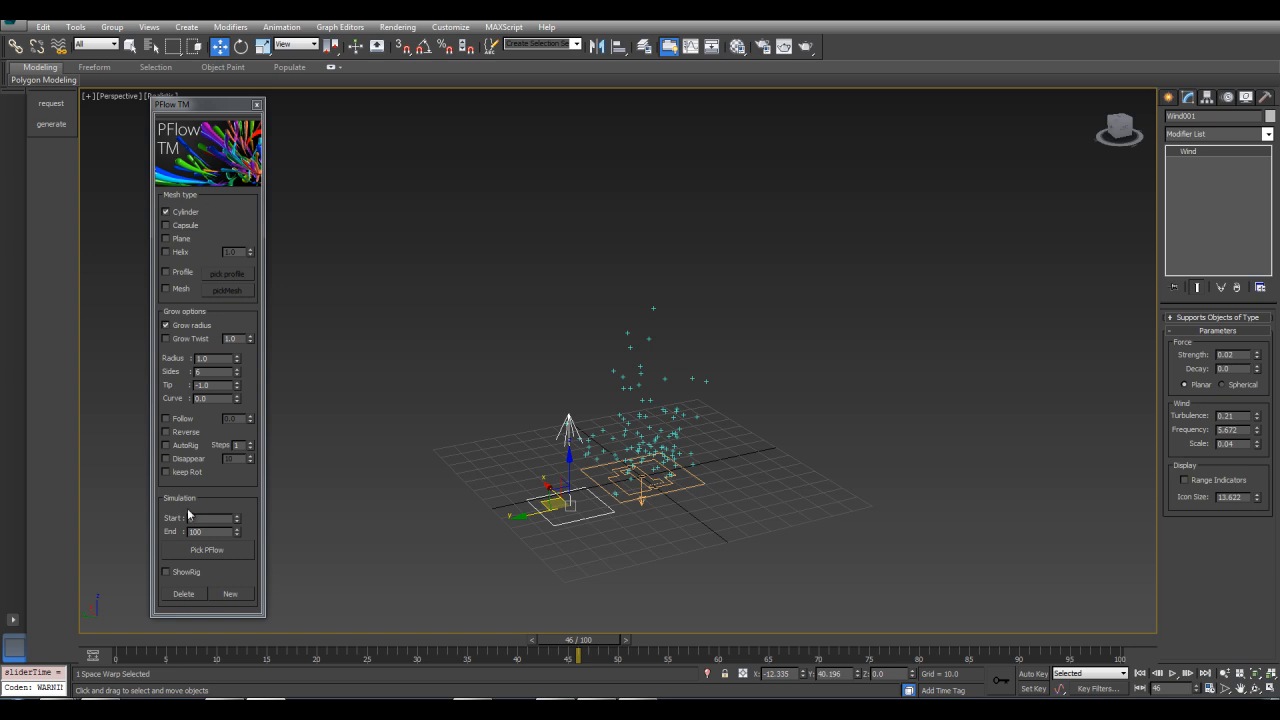
{"action": "left_click", "coordinate": [205, 550]}
{"action": "left_click", "coordinate": [638, 492]}
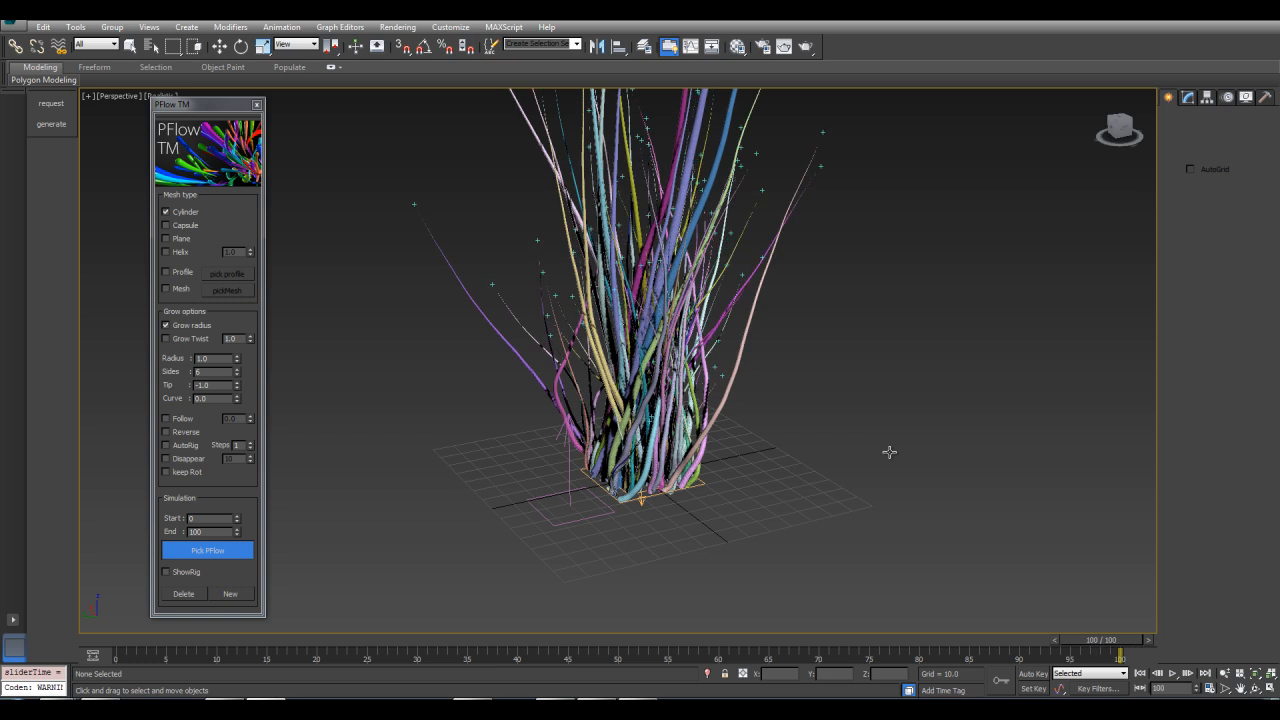
Orbit, zoom and scrub the timeline to examine the generated cylinder strands
{"action": "middle_click_drag", "start_coordinate": [871, 304], "coordinate": [857, 380]}
{"action": "scroll", "coordinate": [848, 384], "scroll_direction": "down", "scroll_amount": 3}
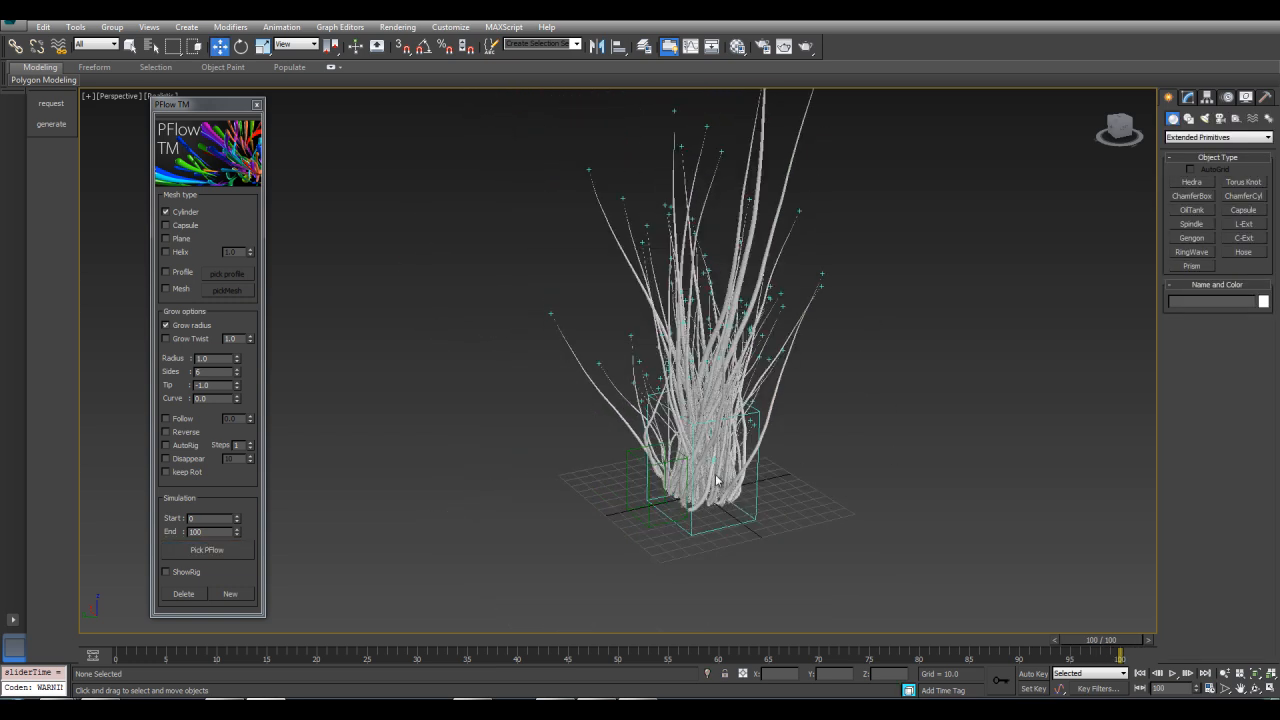
{"action": "middle_click_drag", "start_coordinate": [879, 287], "coordinate": [862, 315]}
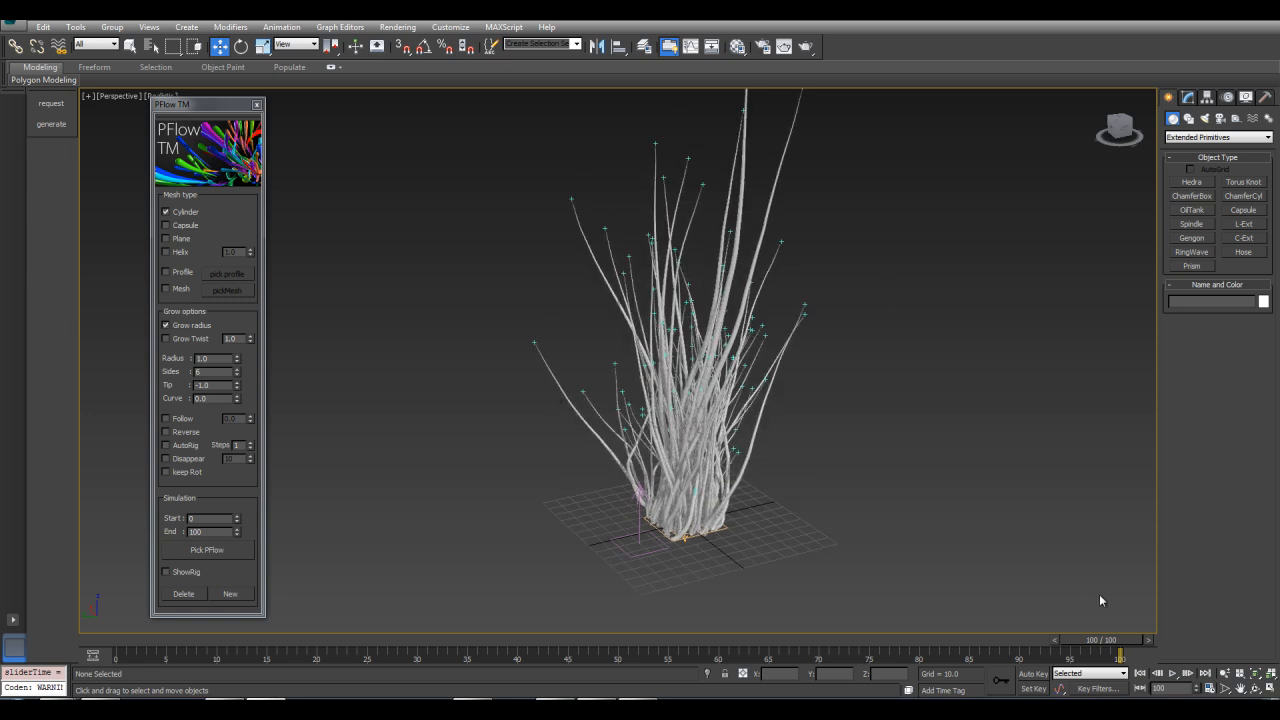
{"action": "left_click_drag", "start_coordinate": [1113, 645], "coordinate": [1048, 606]}
{"action": "key", "text": "w"}
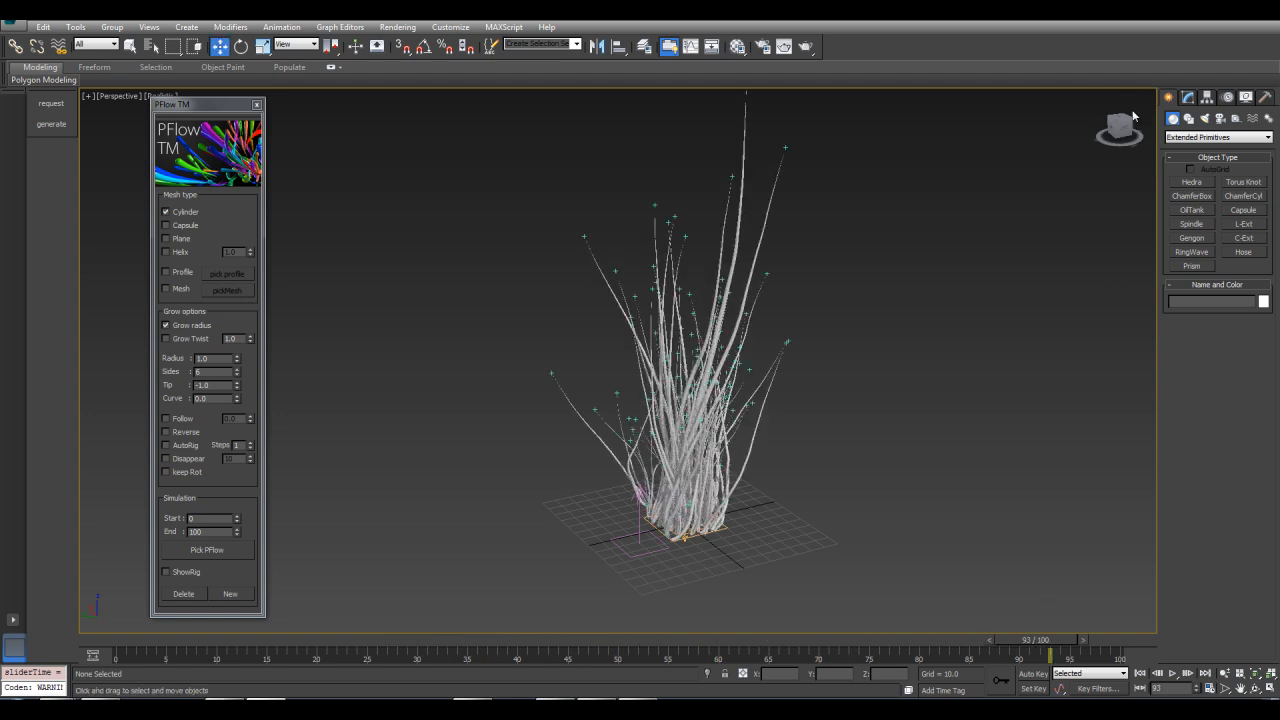
Select the PF Source and toggle its particle emission off and back on
{"action": "left_click", "coordinate": [1190, 97]}
{"action": "left_click", "coordinate": [724, 527]}
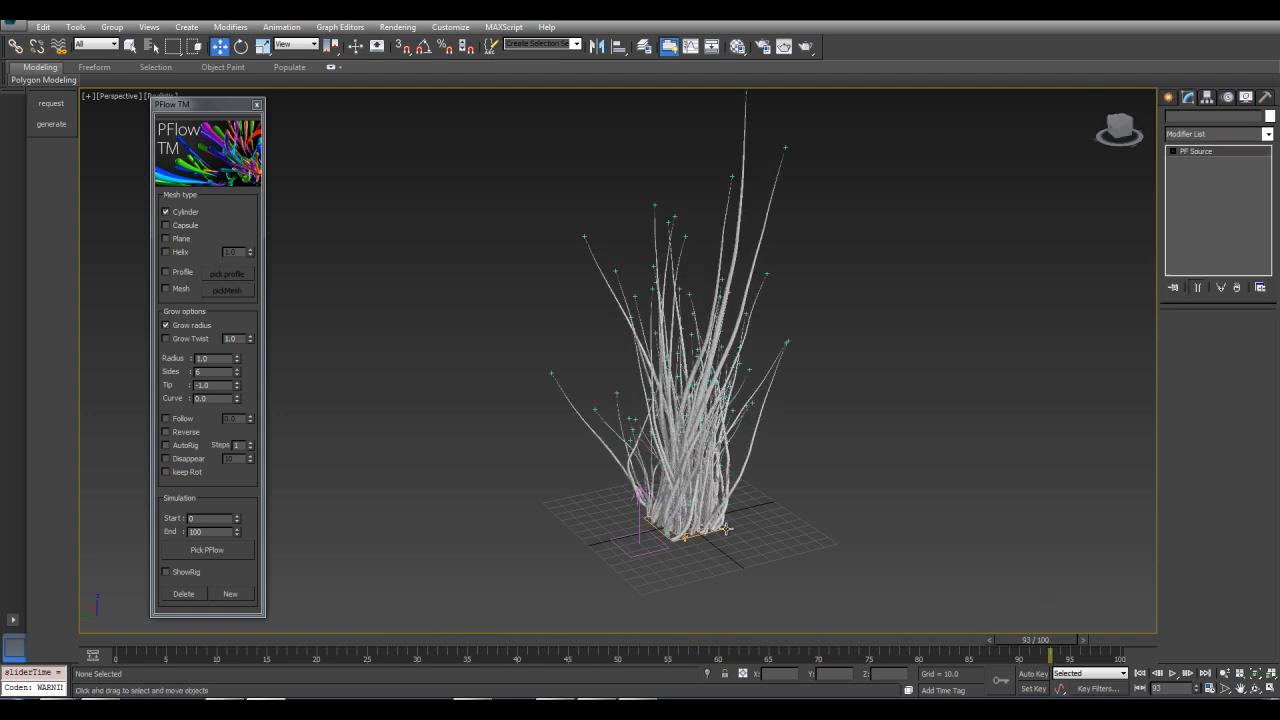
{"action": "left_click", "coordinate": [1183, 336]}
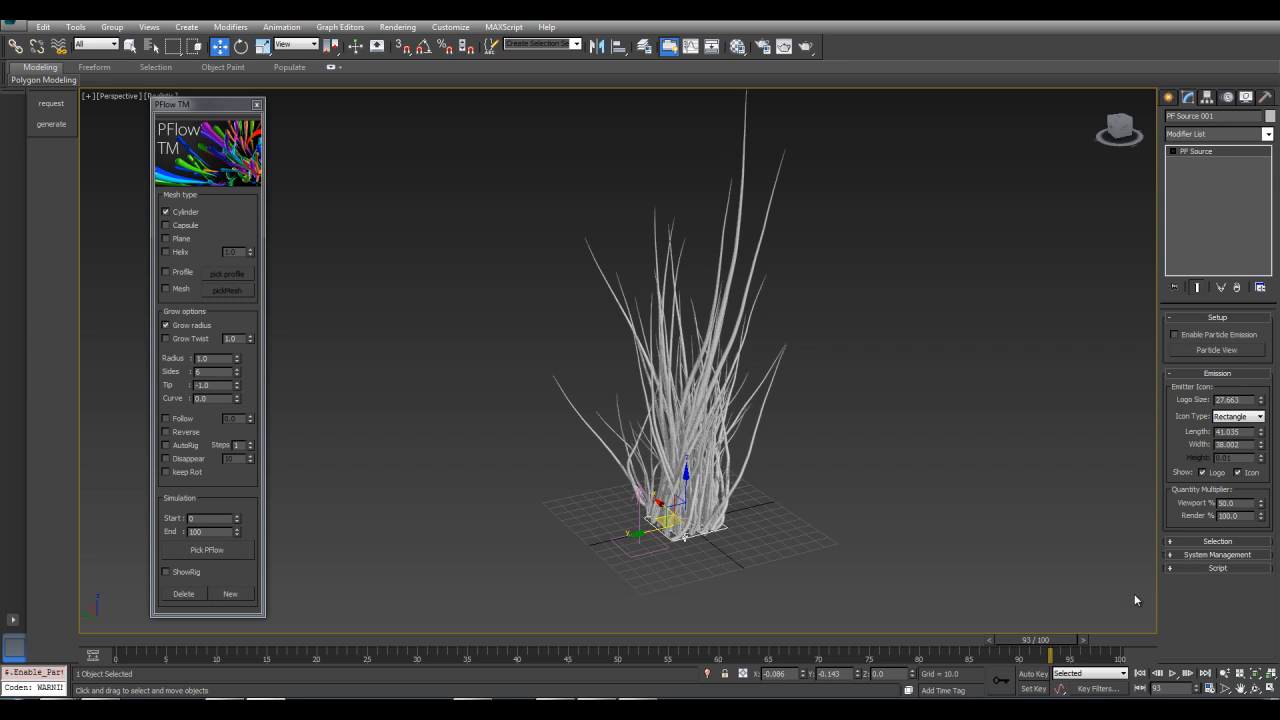
{"action": "left_click_drag", "start_coordinate": [1052, 632], "coordinate": [988, 498]}
{"action": "left_click", "coordinate": [1175, 335]}
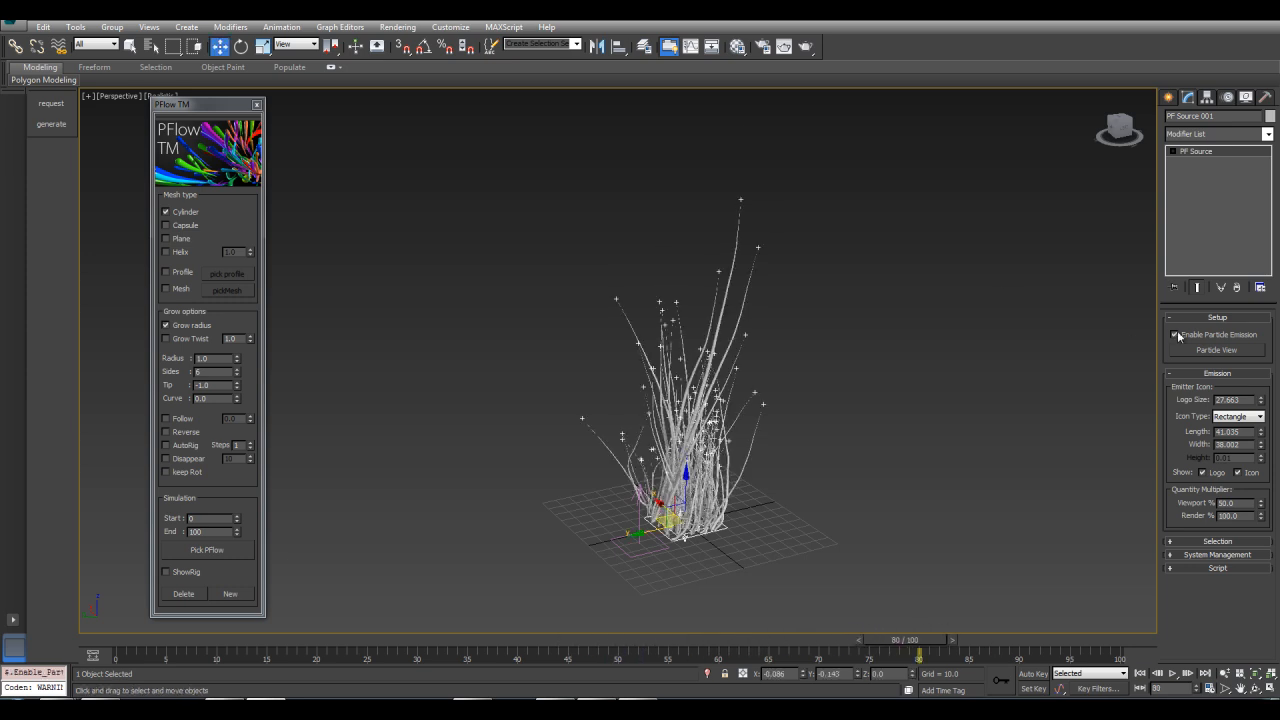
Delete the generated strands and enable the Reverse grow option in PFlow TM
{"action": "left_click", "coordinate": [183, 594]}
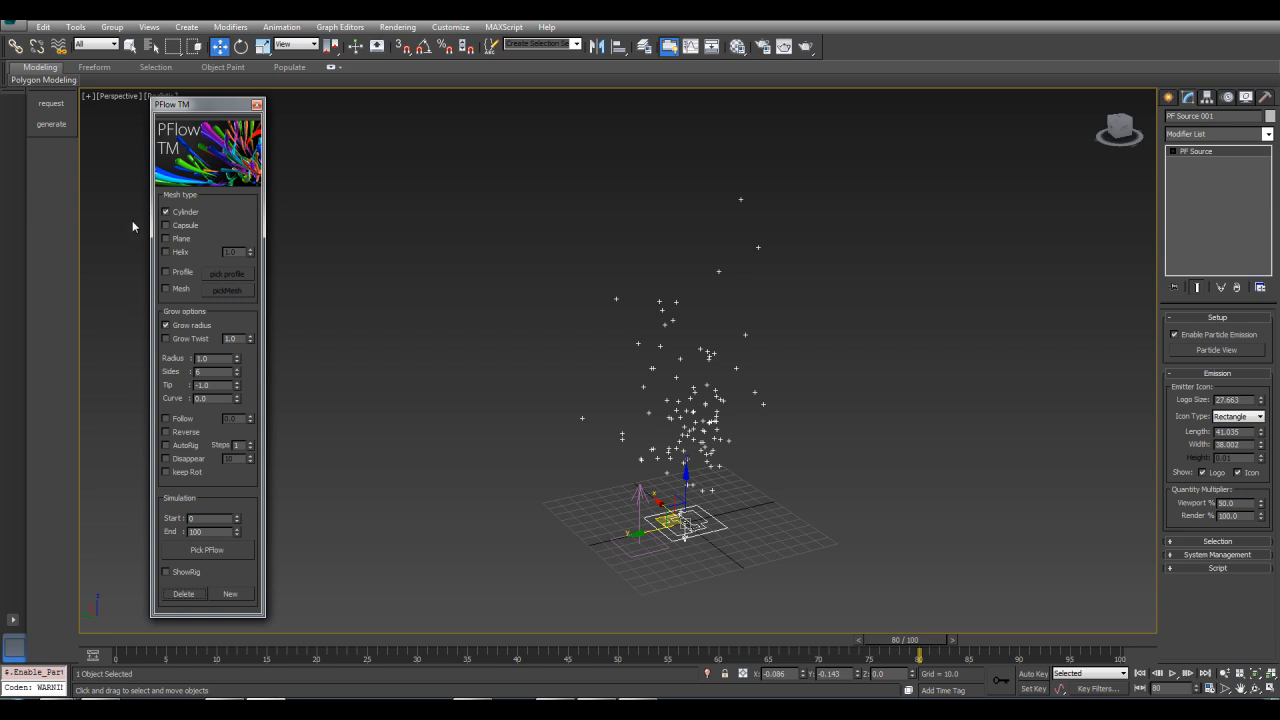
{"action": "middle_click_drag", "start_coordinate": [504, 302], "coordinate": [503, 240]}
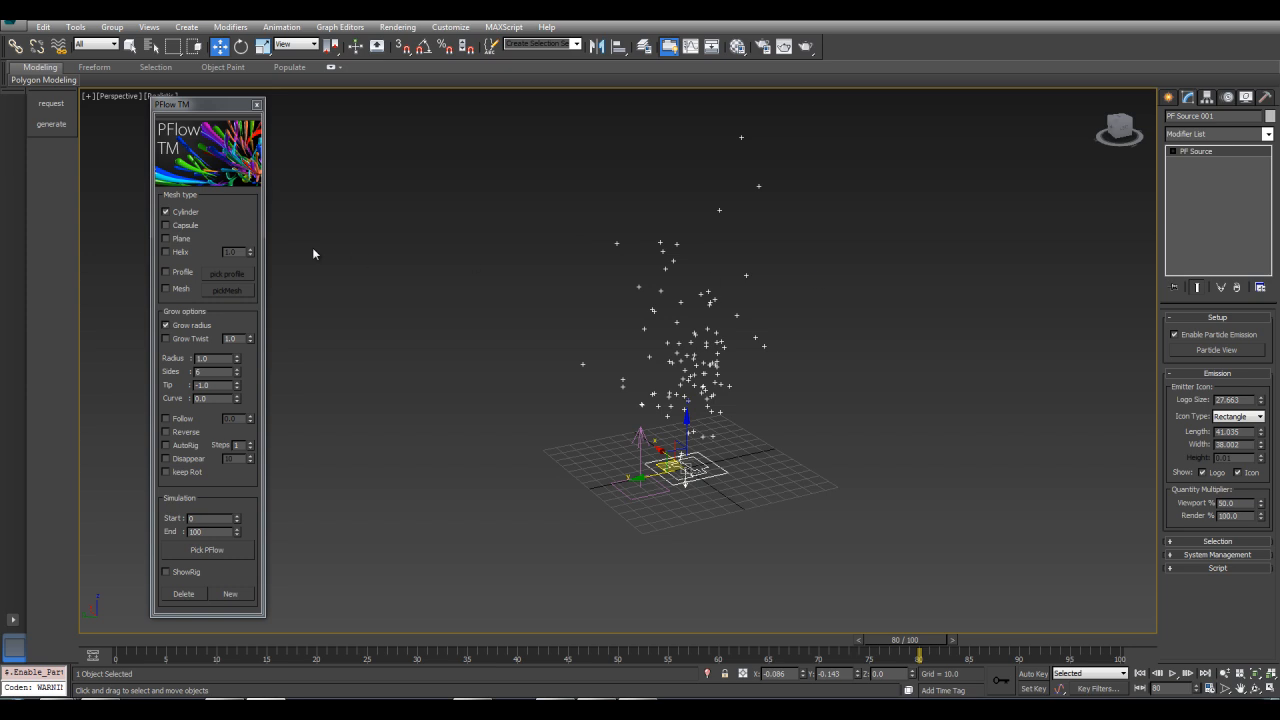
{"action": "left_click", "coordinate": [167, 225]}
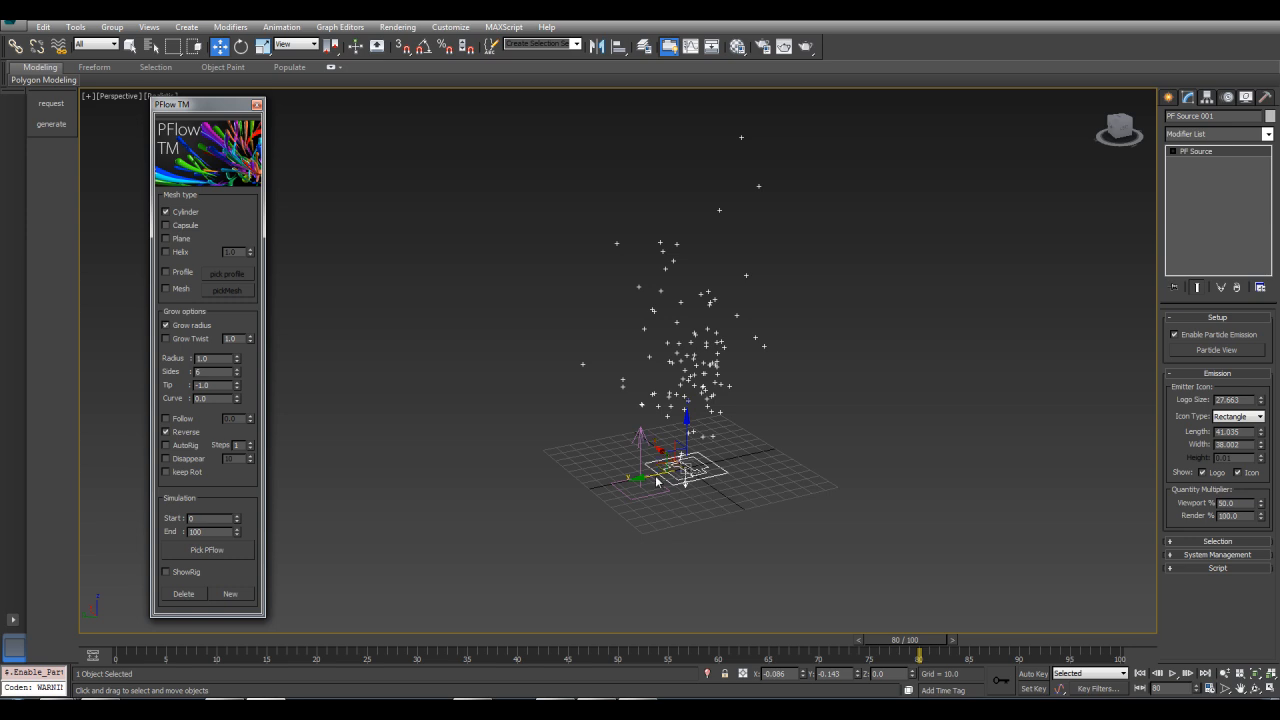
Pick the PF Source again to regenerate the cylinder strands
{"action": "left_click_drag", "start_coordinate": [903, 652], "coordinate": [818, 645]}
{"action": "key", "text": "w"}
{"action": "left_click", "coordinate": [212, 558]}
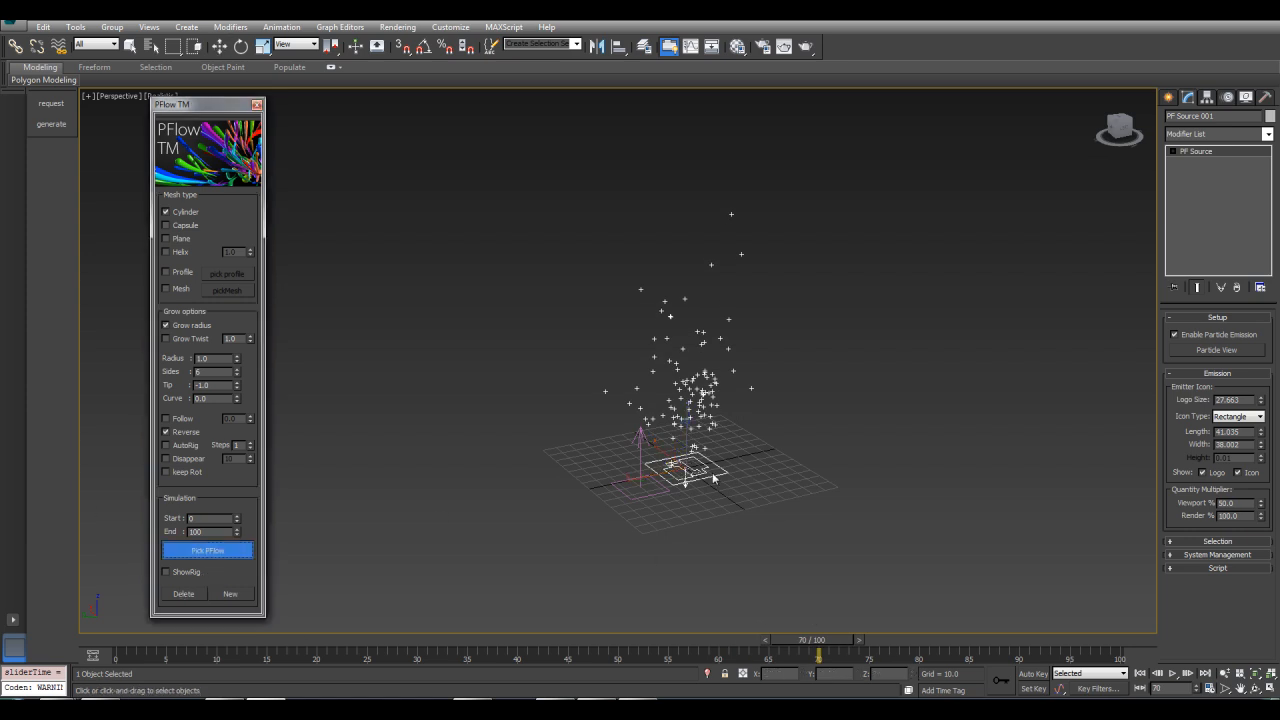
{"action": "left_click", "coordinate": [715, 475]}
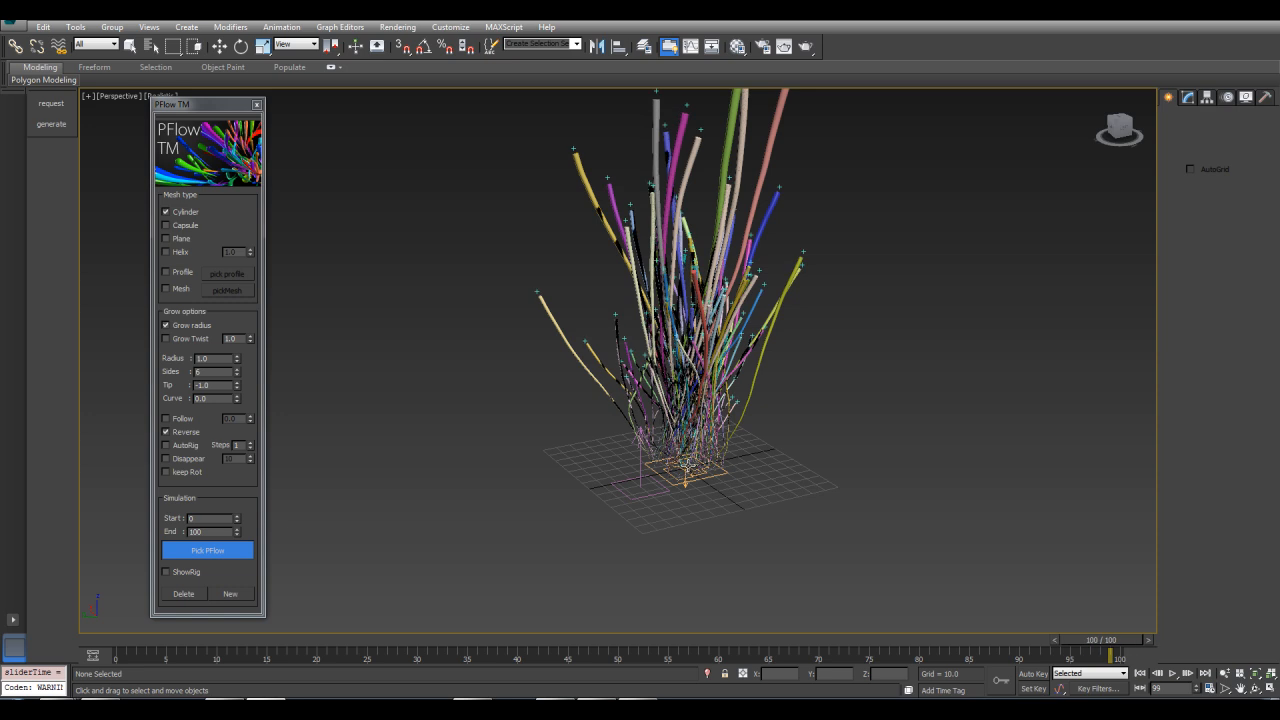
Orbit and zoom around the strands to inspect the reversed growth
{"action": "middle_click_drag", "start_coordinate": [828, 256], "coordinate": [870, 367]}
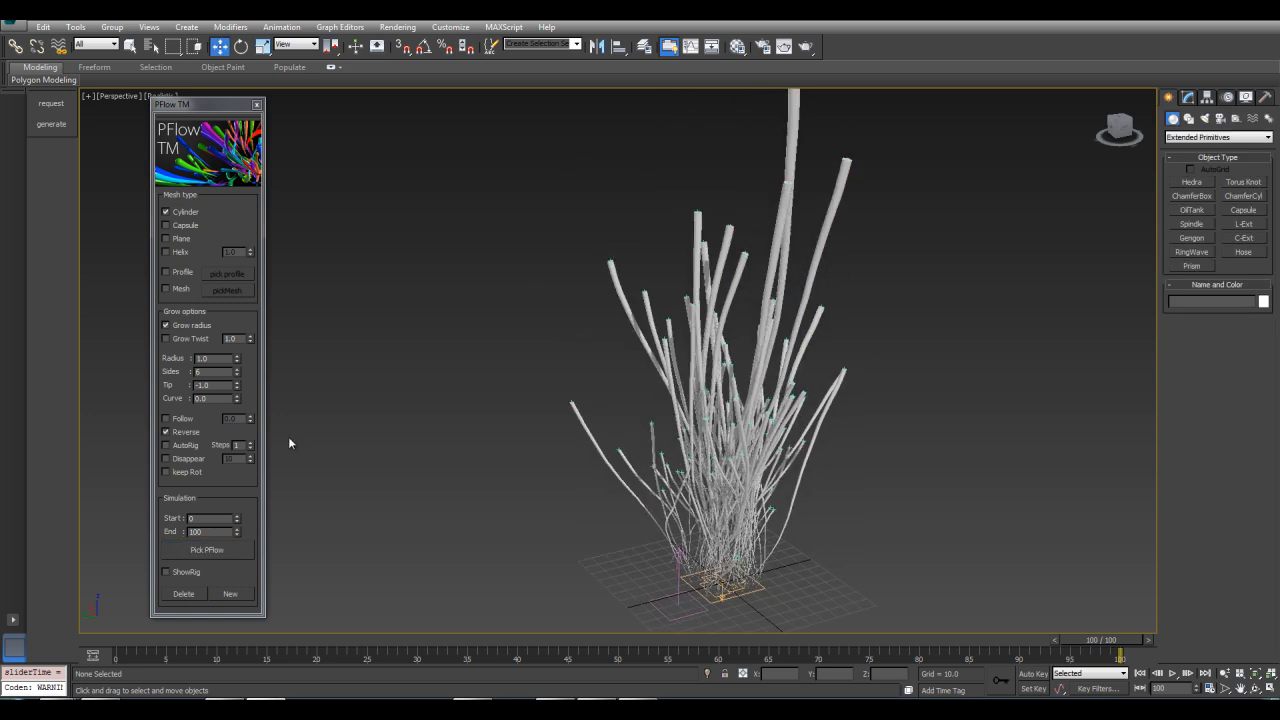
{"action": "scroll", "coordinate": [289, 443], "scroll_direction": "up", "scroll_amount": 3}
{"action": "middle_click_drag", "start_coordinate": [985, 401], "coordinate": [845, 407]}
{"action": "middle_click_drag", "start_coordinate": [860, 242], "coordinate": [757, 205], "text": "alt"}
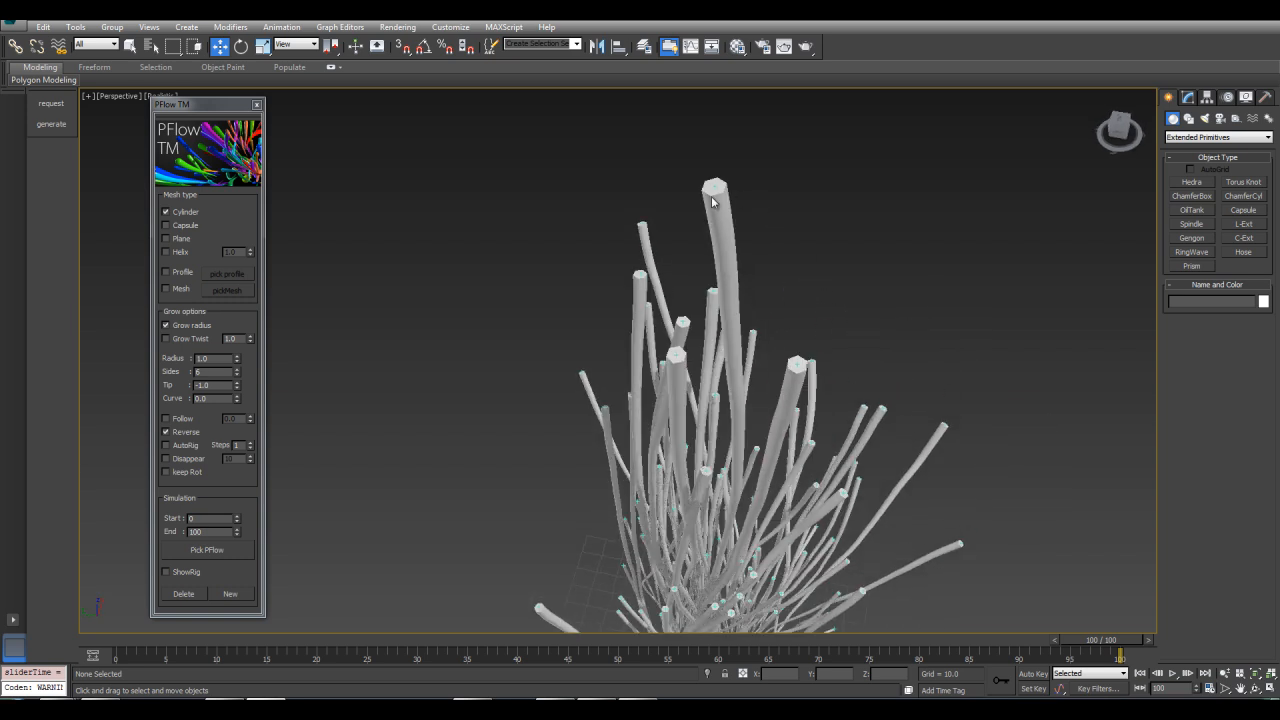
{"action": "middle_click_drag", "start_coordinate": [828, 450], "coordinate": [746, 281]}
{"action": "scroll", "coordinate": [800, 308], "scroll_direction": "down", "scroll_amount": 3}
{"action": "middle_click_drag", "start_coordinate": [746, 281], "coordinate": [752, 303]}
{"action": "scroll", "coordinate": [729, 405], "scroll_direction": "up", "scroll_amount": 3}
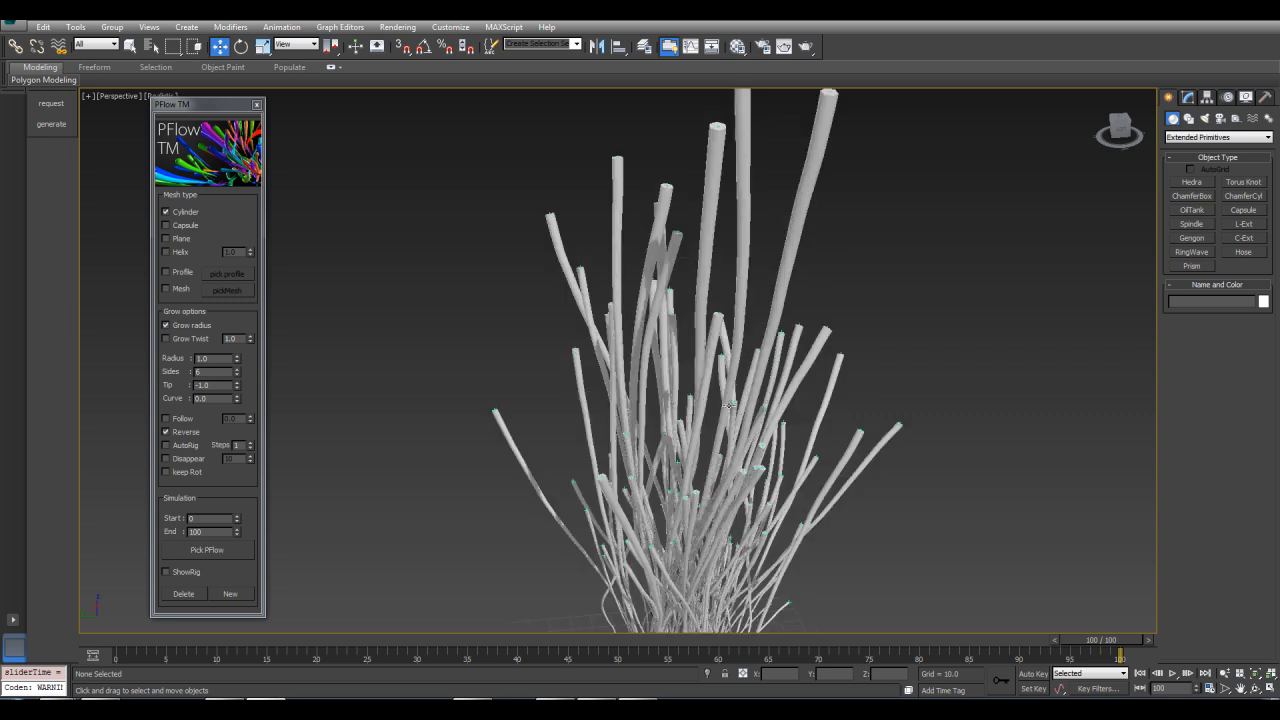
Delete the strands and regenerate them from the PF Source as Capsule meshes with radius 3.0
{"action": "left_click", "coordinate": [183, 594]}
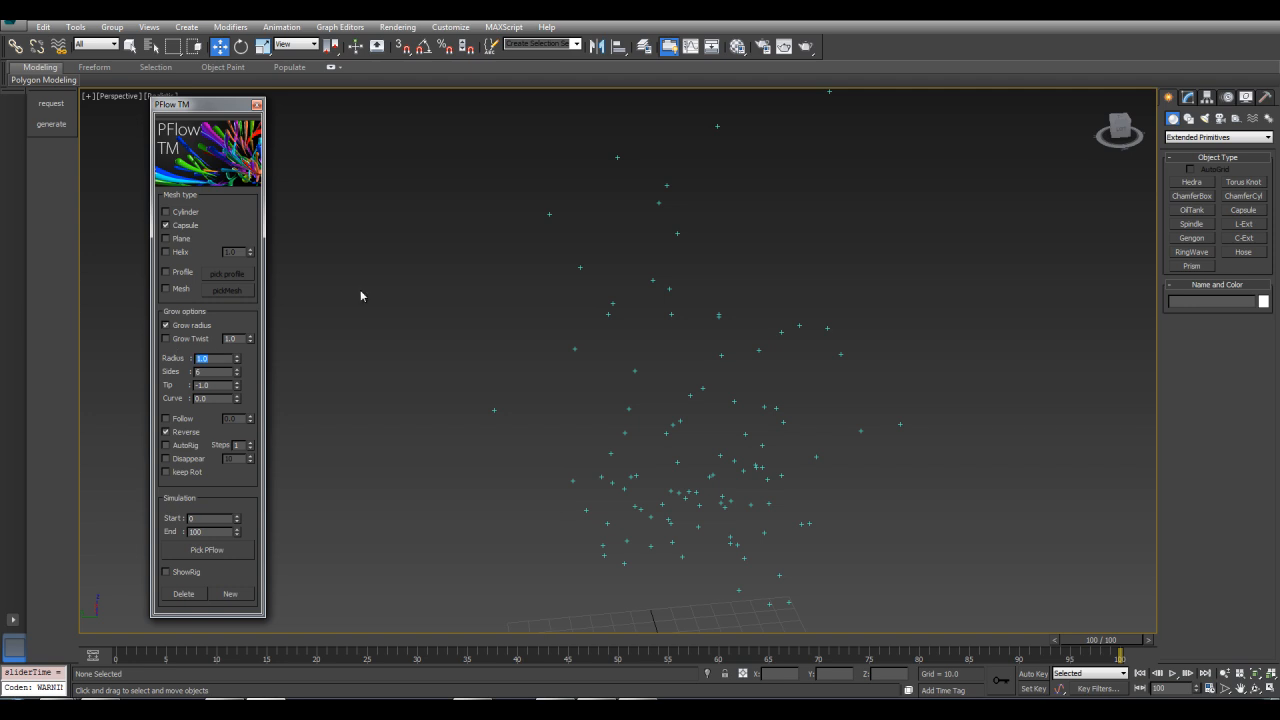
{"action": "scroll", "coordinate": [571, 329], "scroll_direction": "down", "scroll_amount": 3}
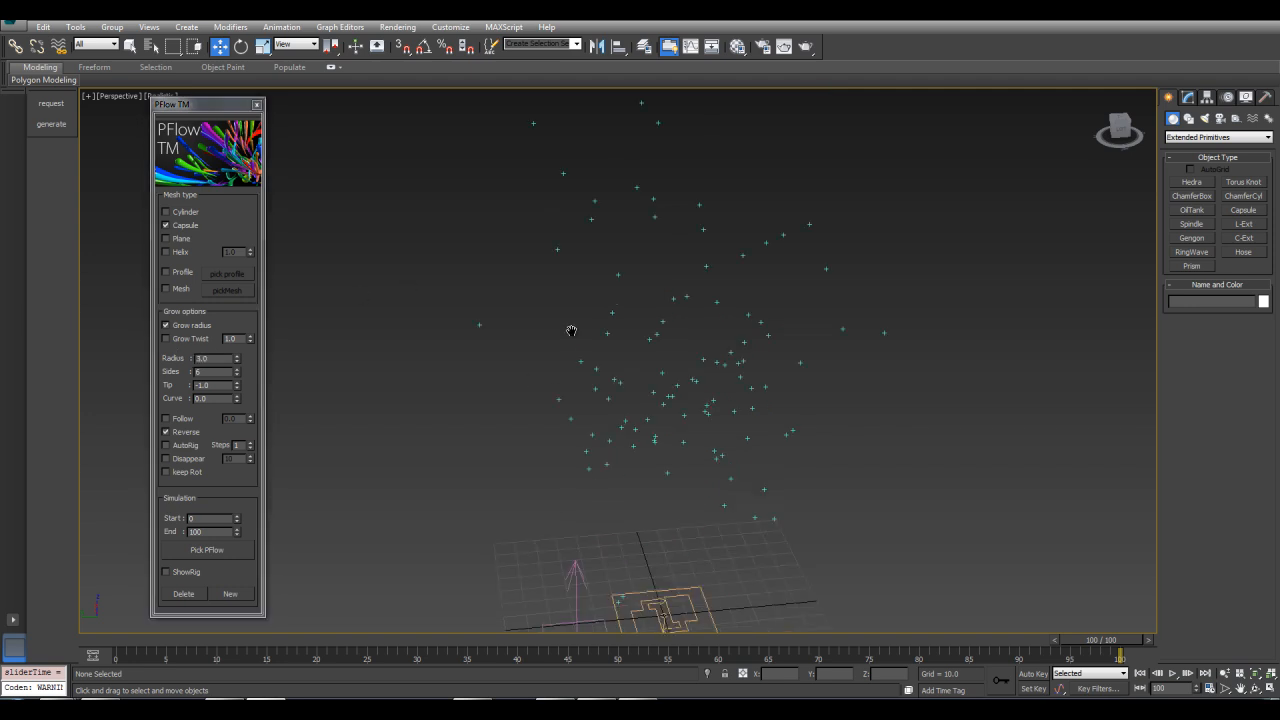
{"action": "left_click", "coordinate": [206, 553]}
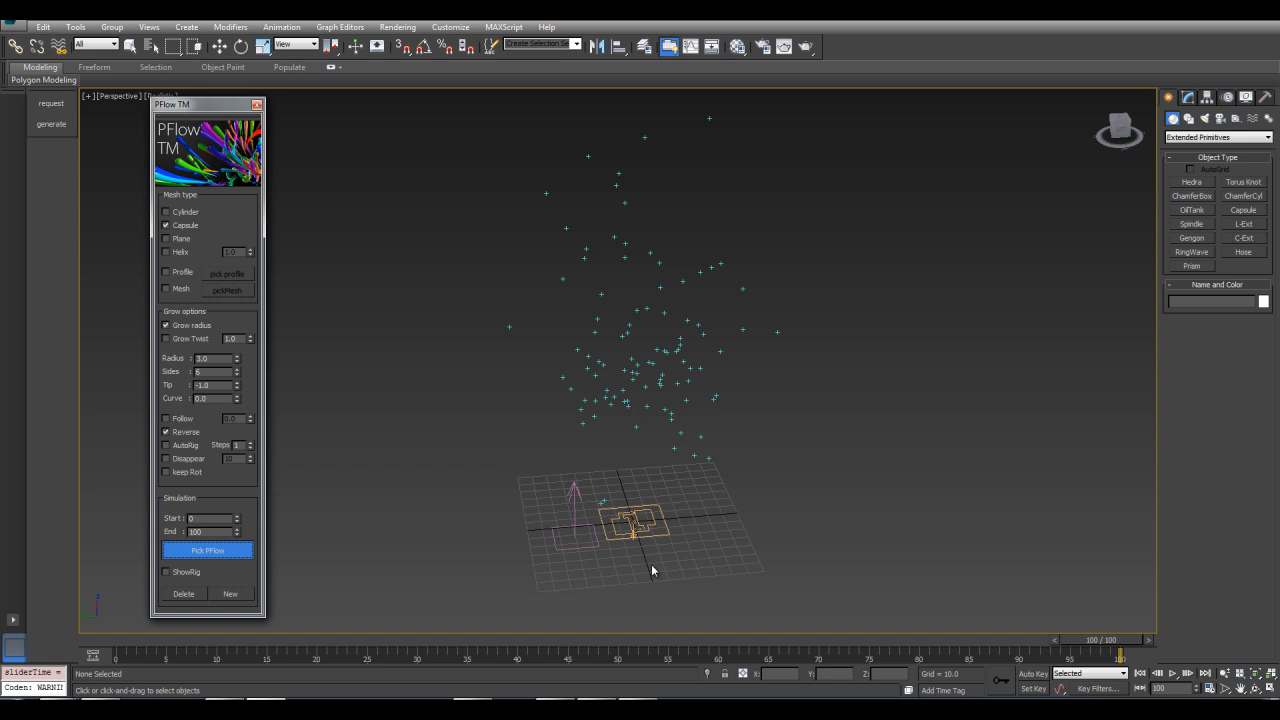
{"action": "left_click", "coordinate": [645, 530]}
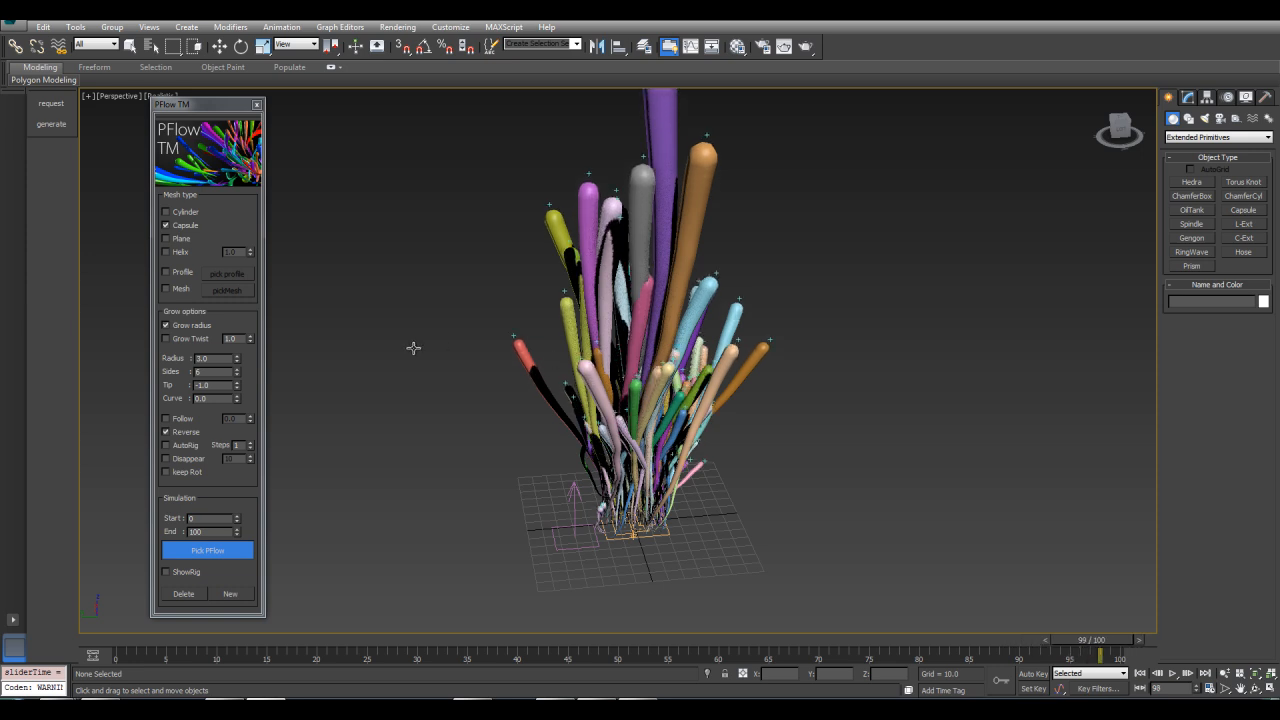
Zoom in and out to inspect the capsule strands
{"action": "left_click", "coordinate": [631, 534]}
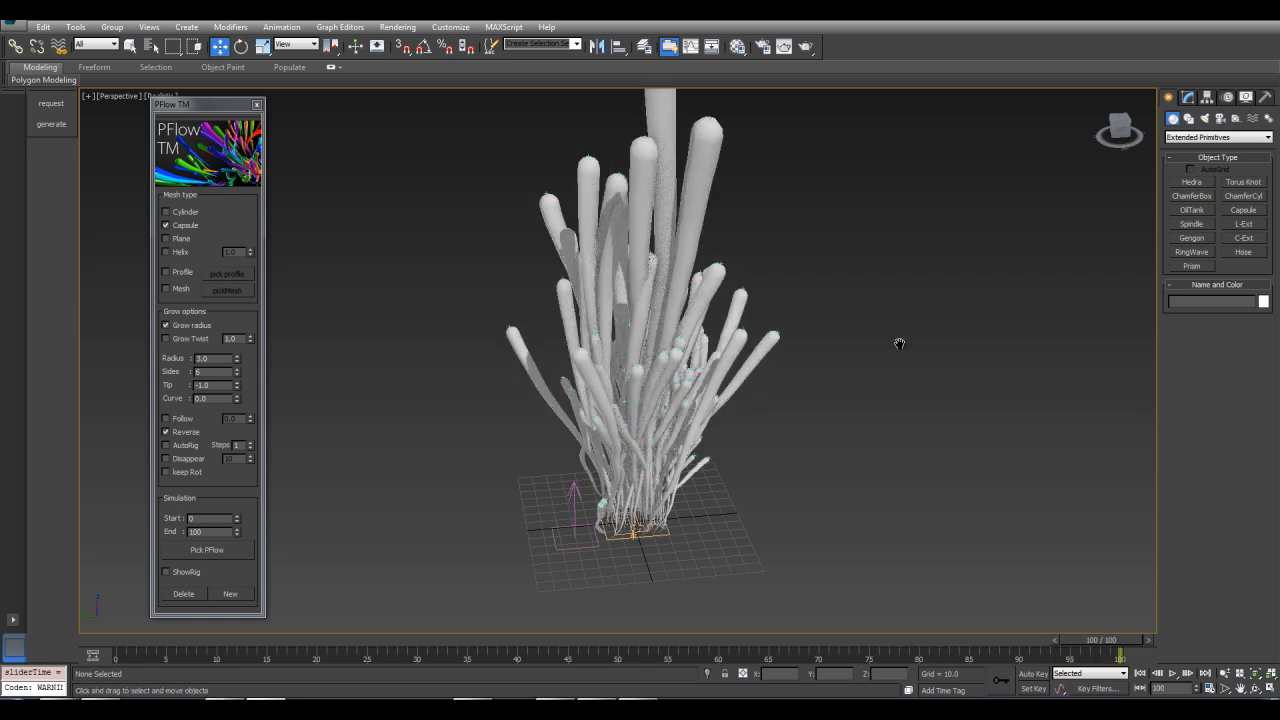
{"action": "scroll", "coordinate": [899, 343], "scroll_direction": "up", "scroll_amount": 4}
{"action": "middle_click_drag", "start_coordinate": [511, 139], "coordinate": [619, 243], "text": "alt"}
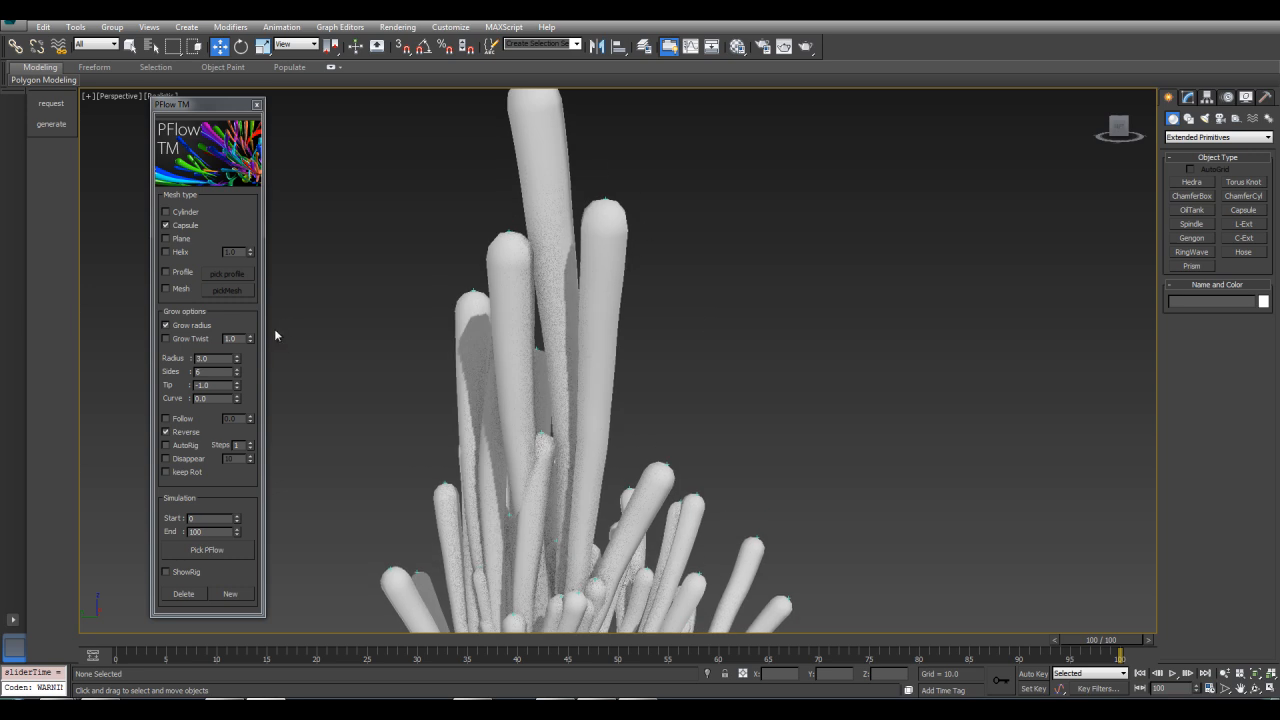
{"action": "scroll", "coordinate": [456, 260], "scroll_direction": "down", "scroll_amount": 6}
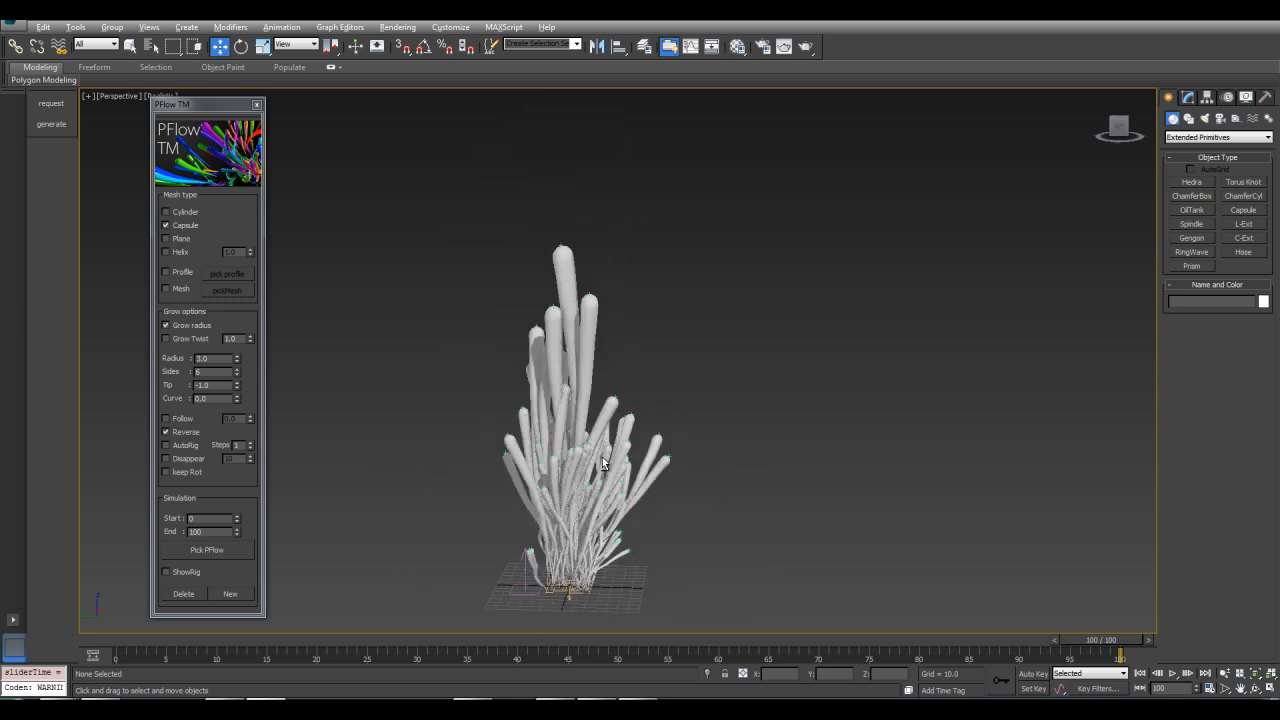
Delete the capsules and regenerate the strands from the PF Source as Plane meshes
{"action": "left_click", "coordinate": [175, 594]}
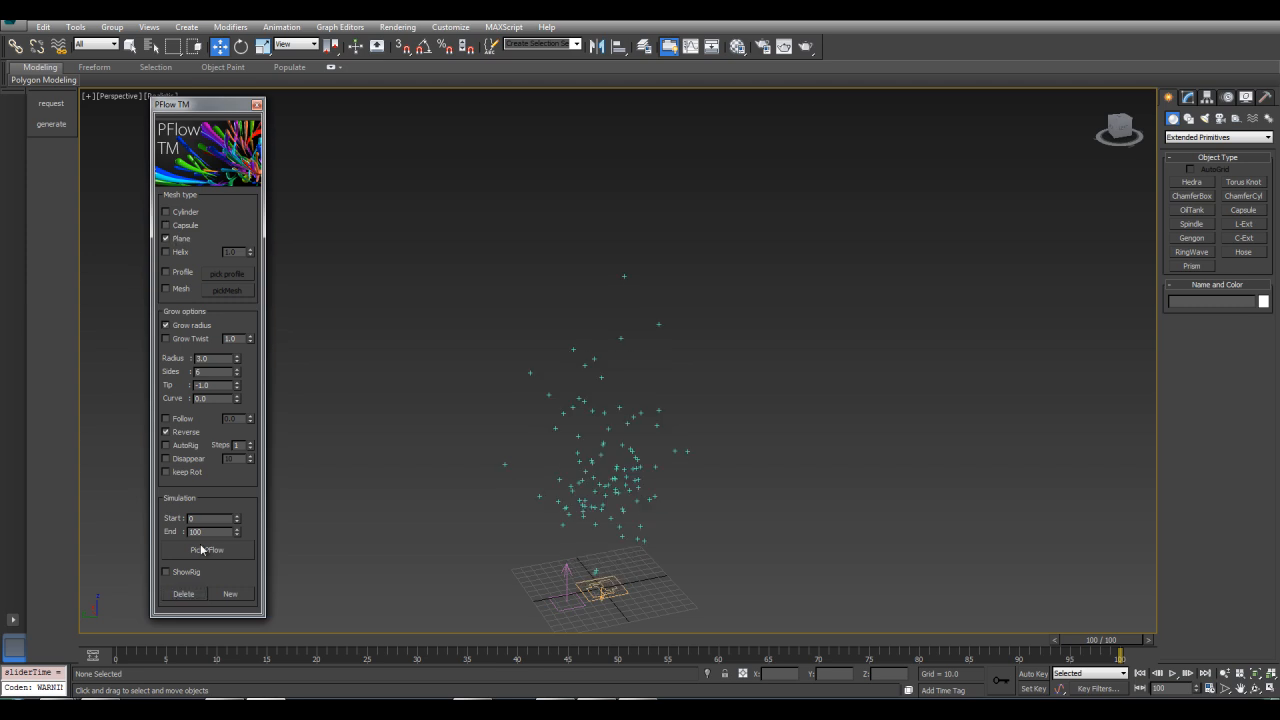
{"action": "left_click", "coordinate": [201, 549]}
{"action": "left_click", "coordinate": [603, 591]}
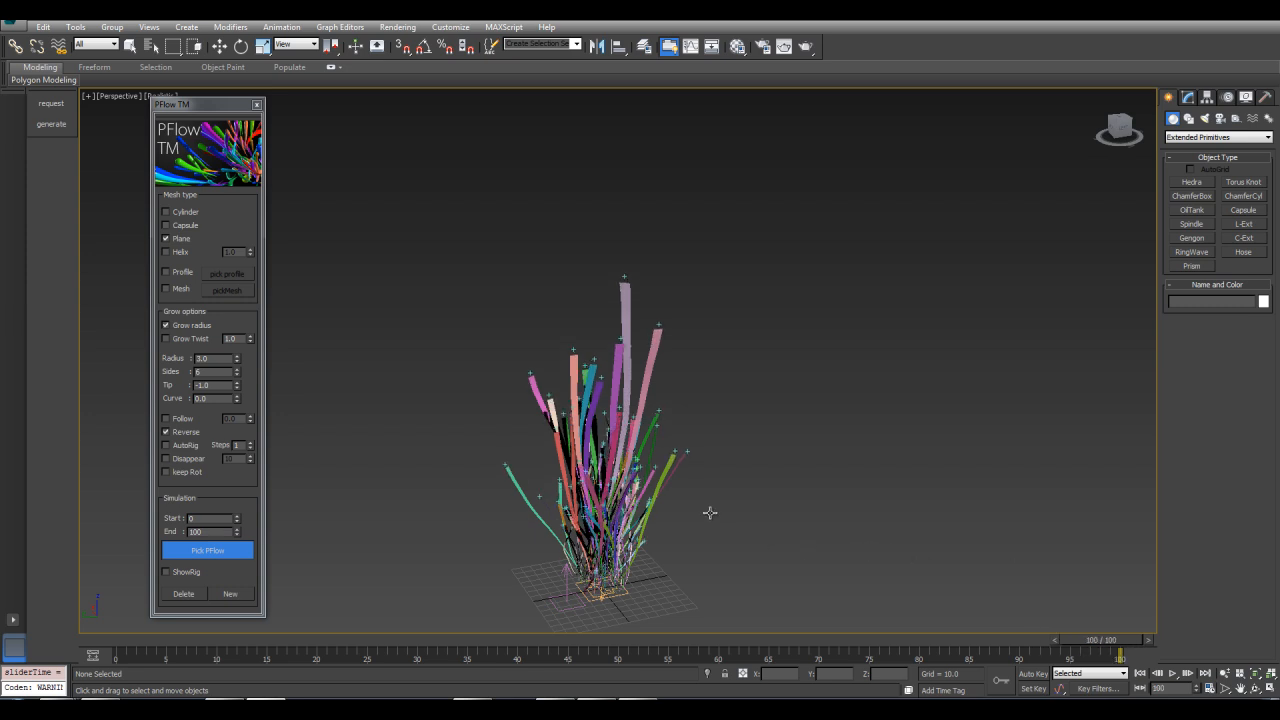
Zoom in and out to inspect the plane strips
{"action": "scroll", "coordinate": [763, 400], "scroll_direction": "up", "scroll_amount": 3}
{"action": "middle_click_drag", "start_coordinate": [720, 351], "coordinate": [732, 303], "text": "alt"}
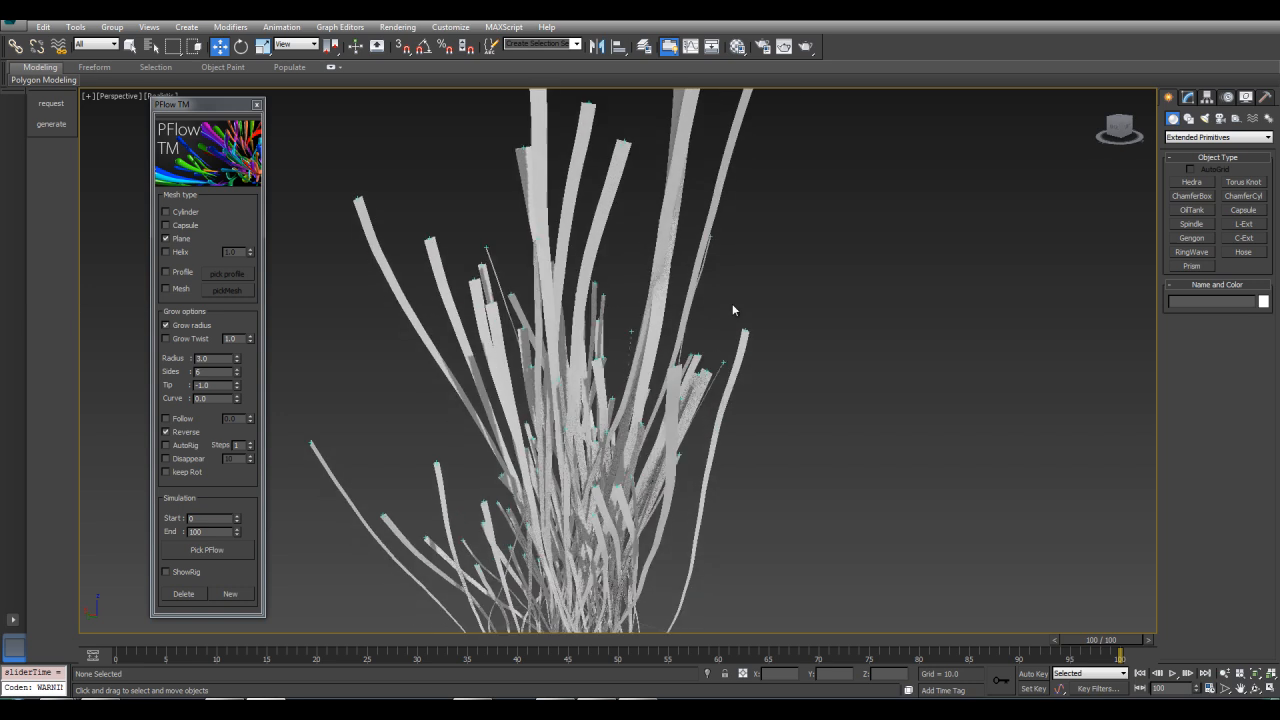
{"action": "scroll", "coordinate": [732, 303], "scroll_direction": "down", "scroll_amount": 5}
Delete the strips and regenerate the strands as Helix meshes with Grow Twist set to 5.0
{"action": "left_click", "coordinate": [184, 593]}
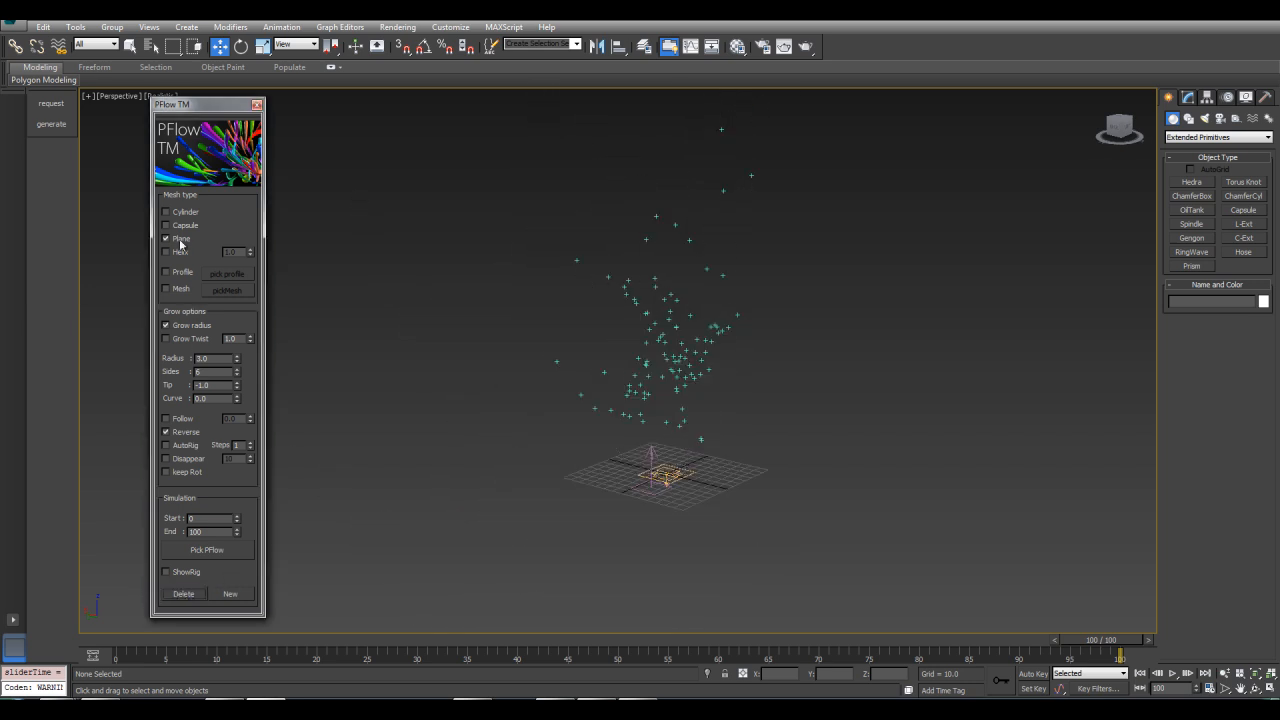
{"action": "scroll", "coordinate": [340, 263], "scroll_direction": "up", "scroll_amount": 3}
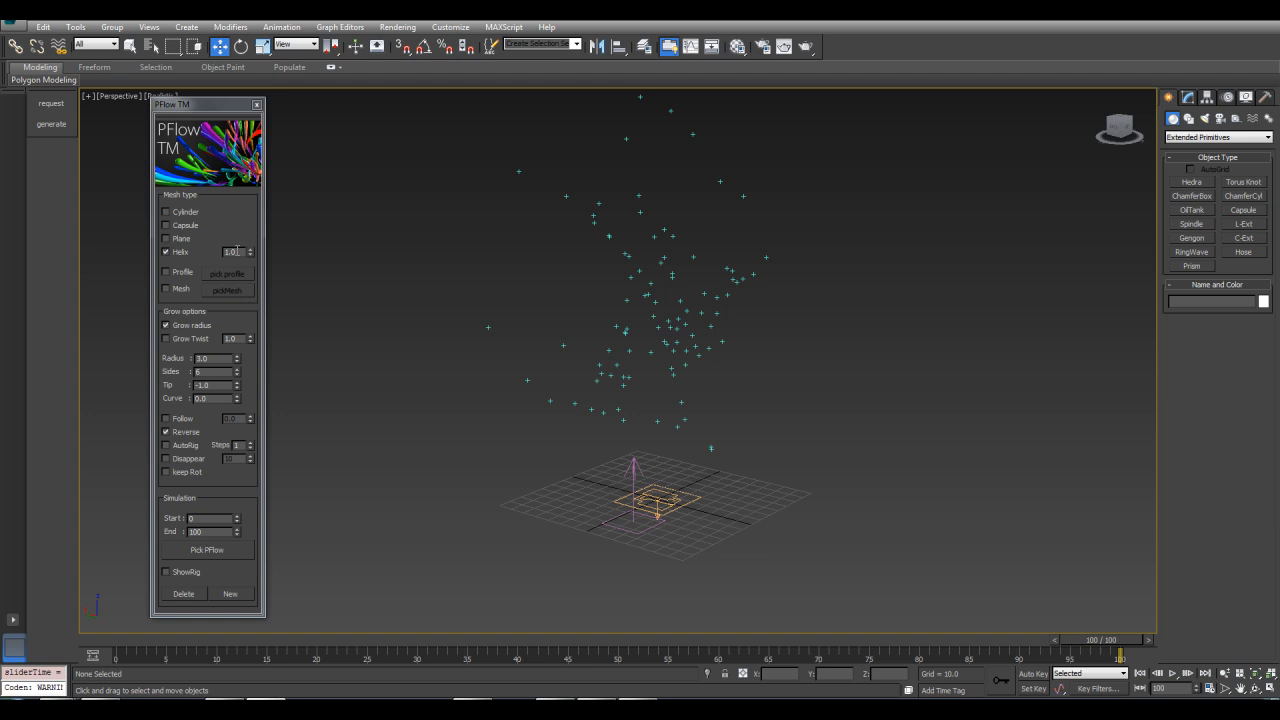
{"action": "left_click_drag", "start_coordinate": [240, 251], "coordinate": [216, 250]}
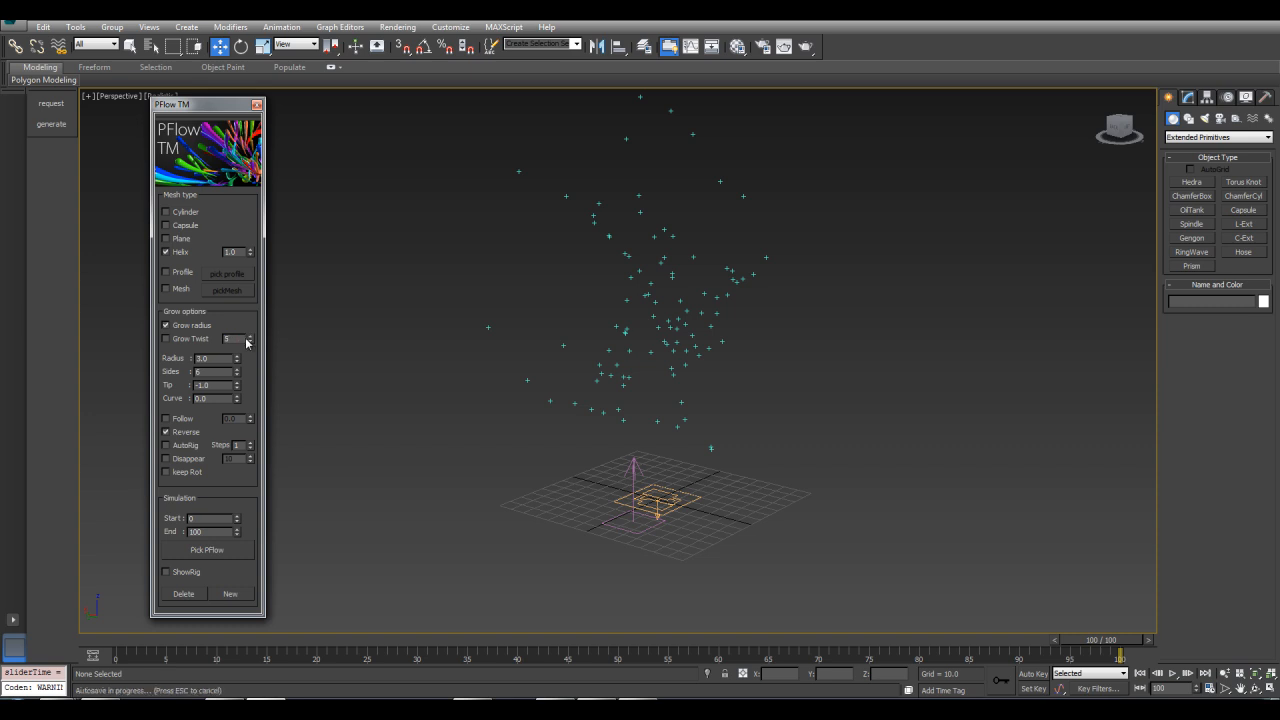
{"action": "left_click", "coordinate": [205, 551]}
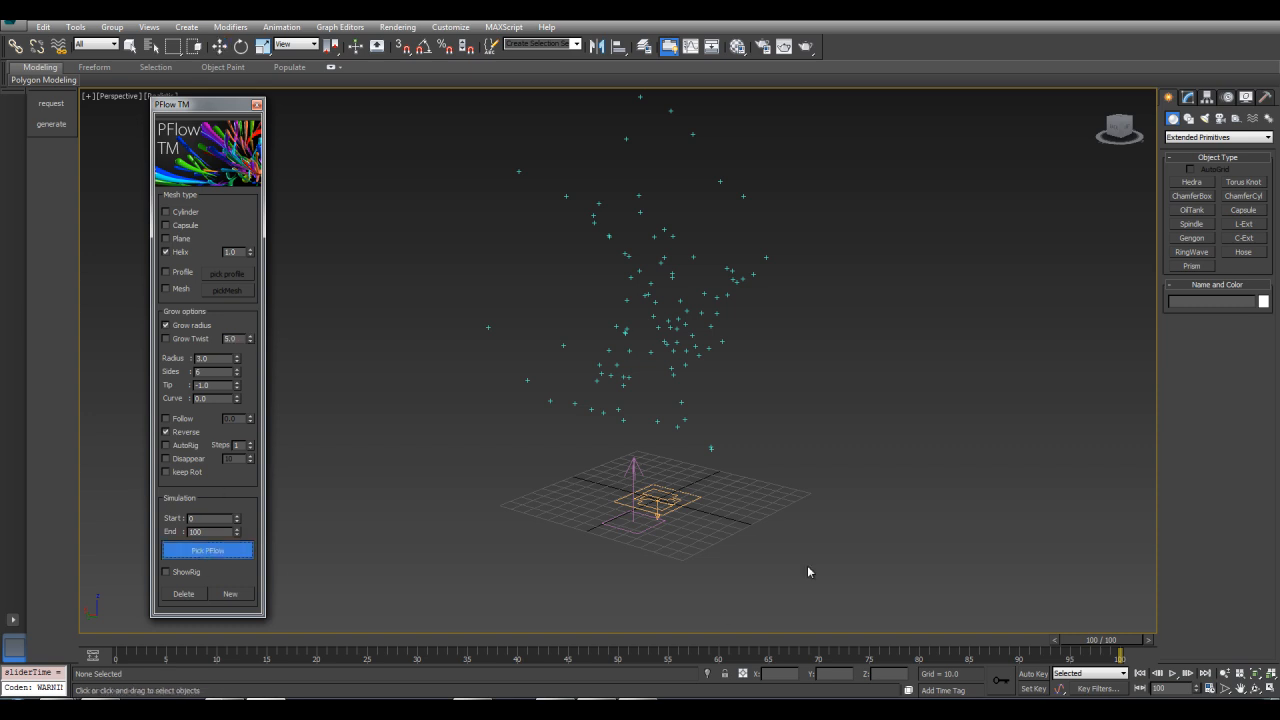
{"action": "left_click", "coordinate": [676, 502]}
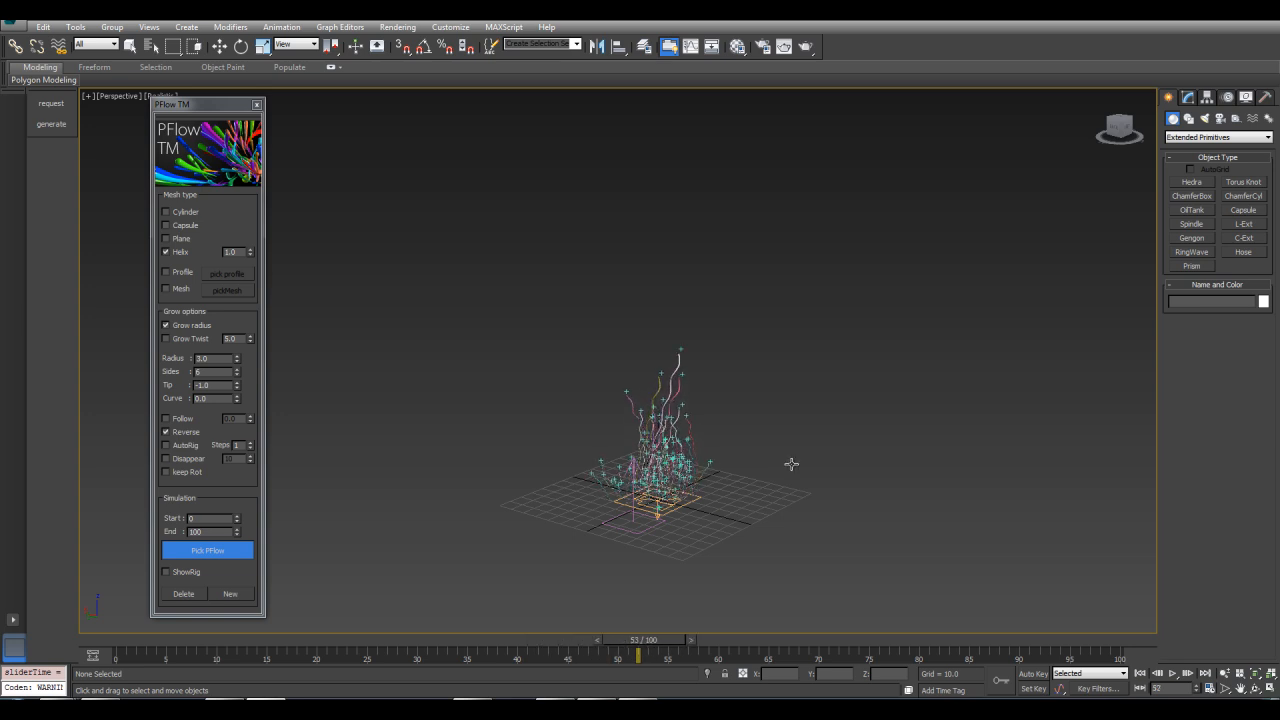
Stop the growth simulation and orbit and zoom in to inspect the helix strands
{"action": "key", "text": "Escape"}
{"action": "middle_click_drag", "start_coordinate": [792, 501], "coordinate": [790, 440]}
{"action": "scroll", "coordinate": [806, 455], "scroll_direction": "up", "scroll_amount": 5}
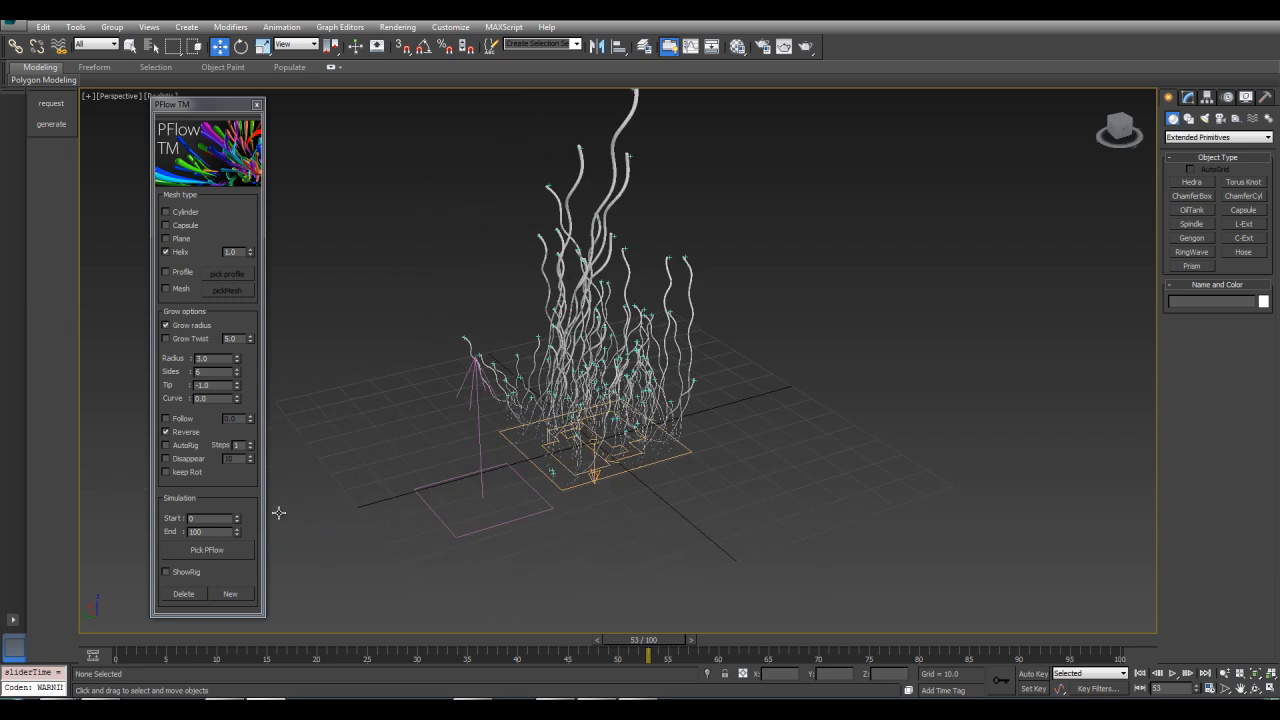
{"action": "middle_click_drag", "start_coordinate": [750, 247], "coordinate": [710, 480], "text": "alt"}
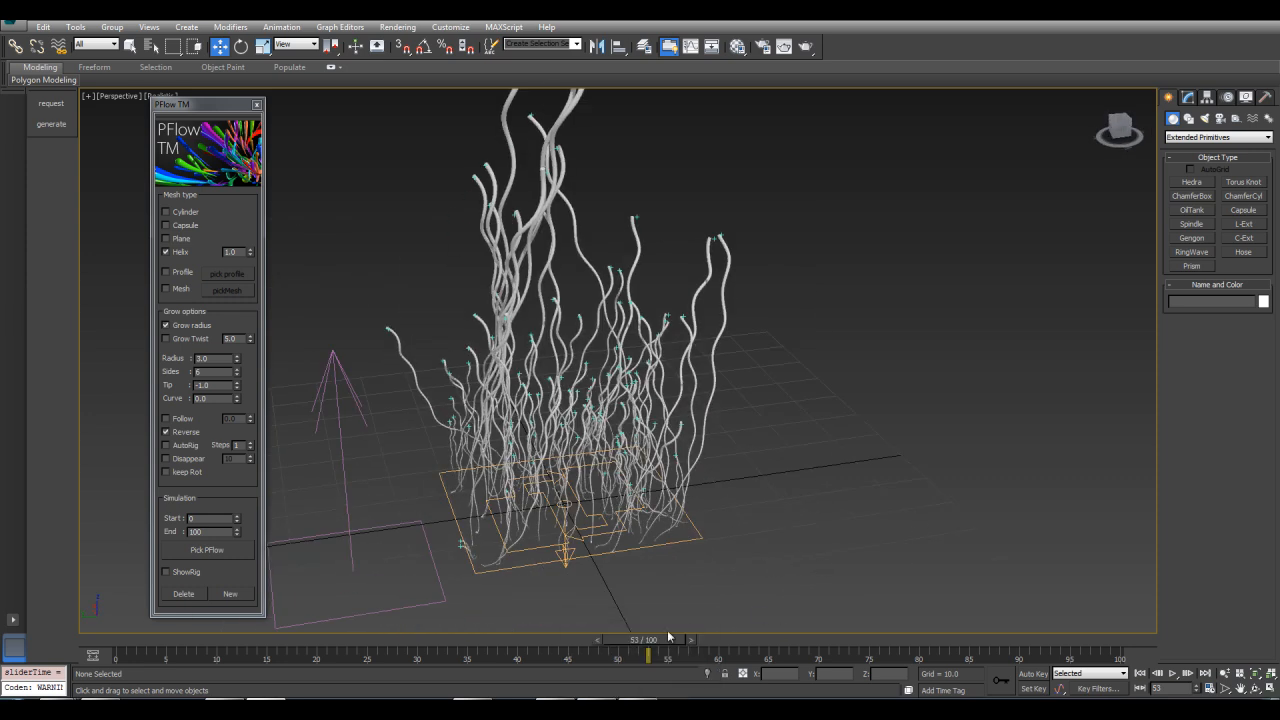
Delete the helix strands, set the helix value to 3.0 and Grow Twist to 15.0, and regenerate from the PF Source
{"action": "left_click_drag", "start_coordinate": [643, 640], "coordinate": [582, 627]}
{"action": "key", "text": "w"}
{"action": "left_click", "coordinate": [177, 594]}
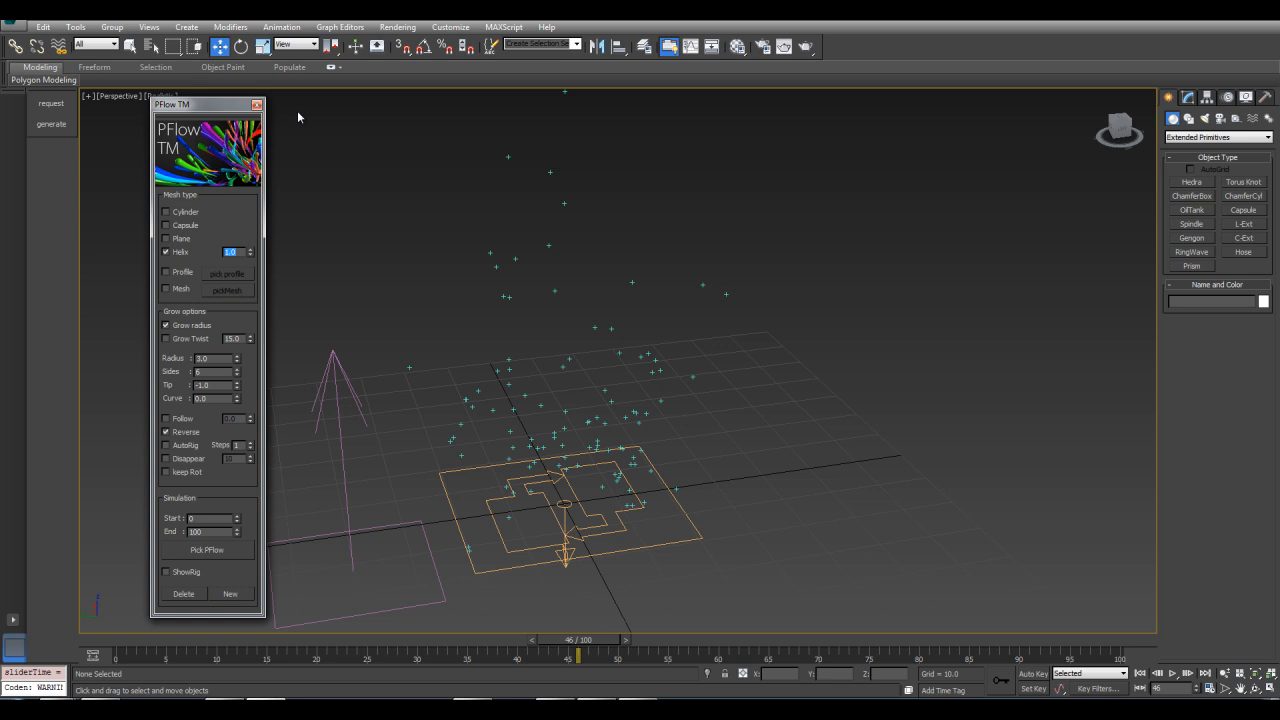
{"action": "type", "text": "3"}
{"action": "left_click", "coordinate": [212, 552]}
{"action": "left_click", "coordinate": [566, 538]}
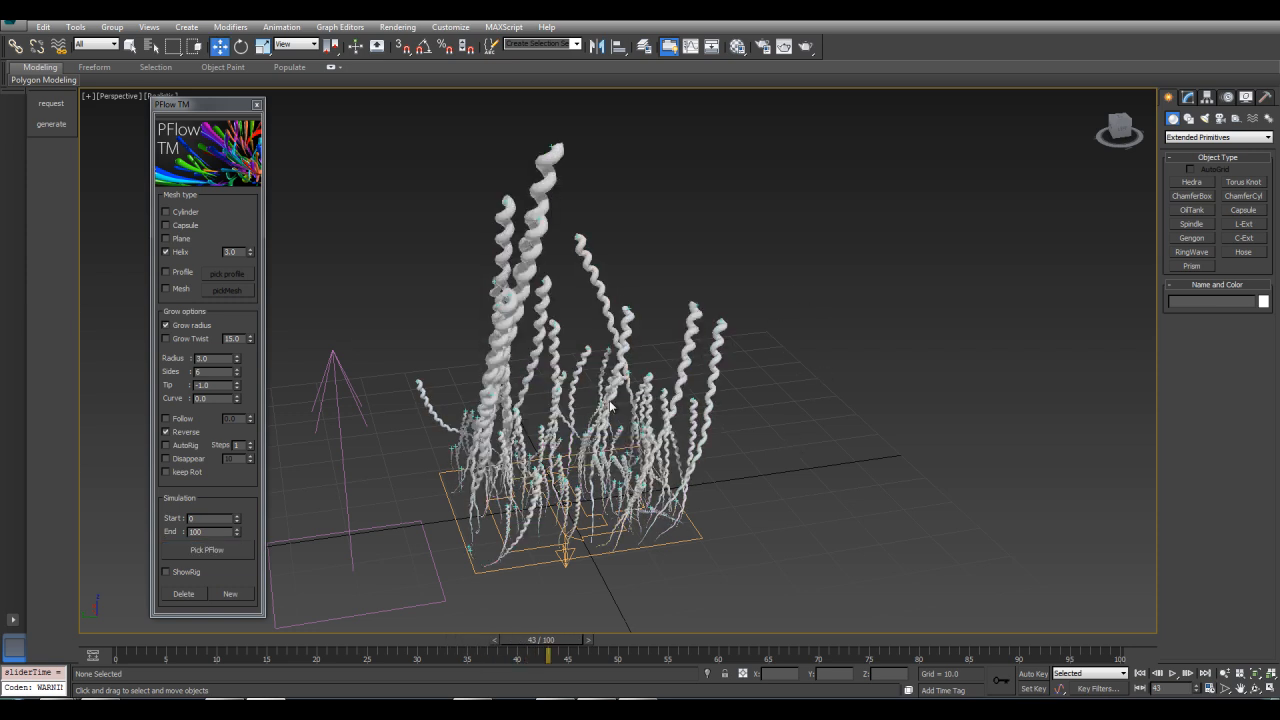
Delete the strands and regenerate the helix strands from the PF Source with Radius 10.0
{"action": "left_click_drag", "start_coordinate": [545, 662], "coordinate": [401, 640]}
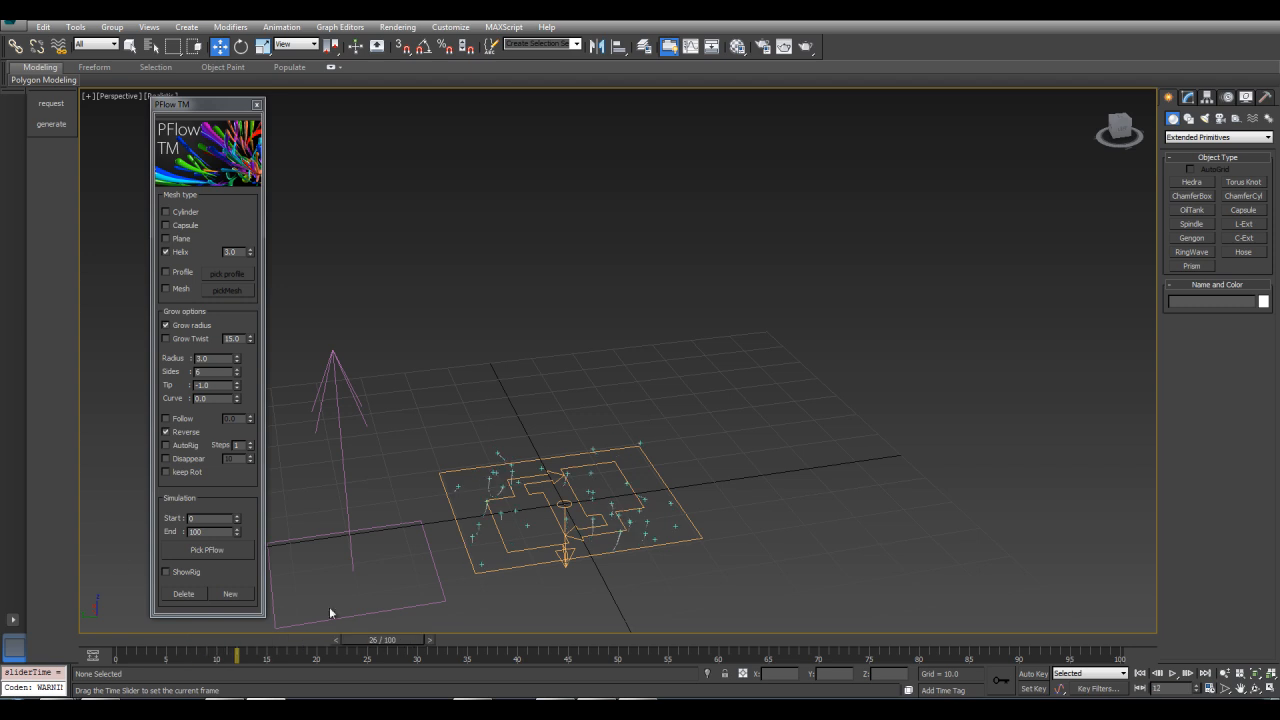
{"action": "left_click", "coordinate": [183, 598]}
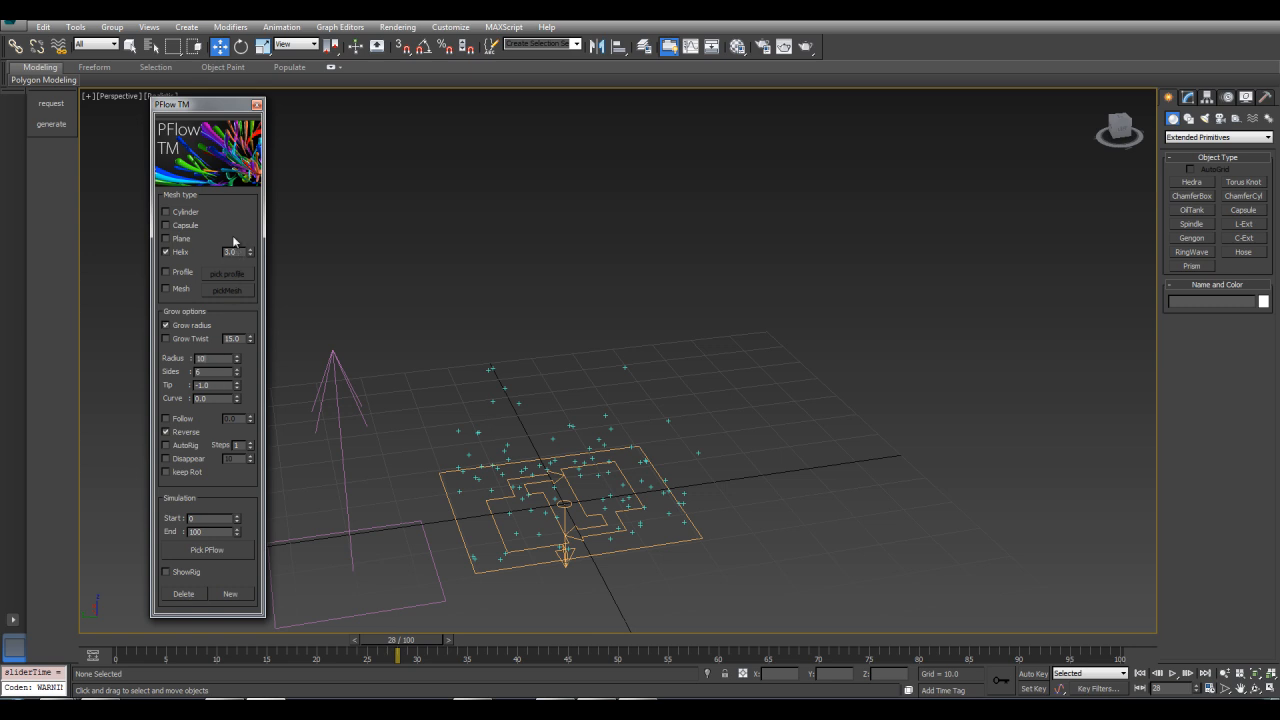
{"action": "left_click", "coordinate": [195, 556]}
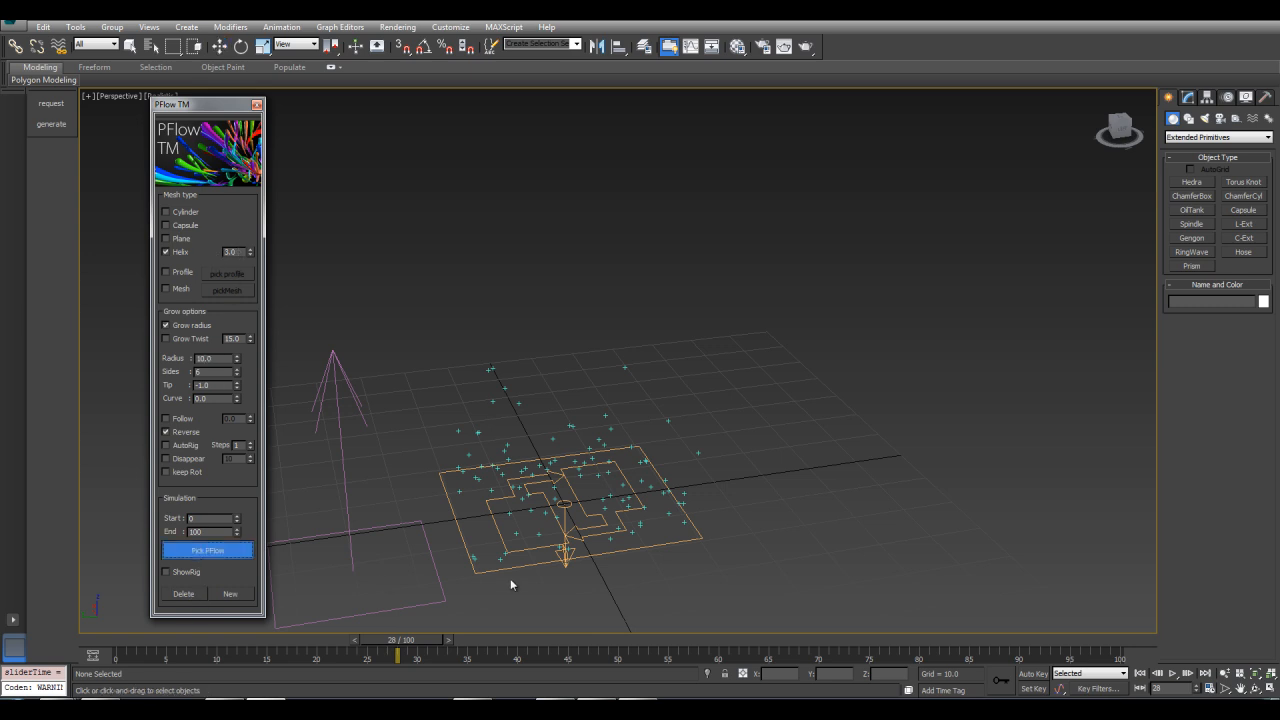
{"action": "left_click", "coordinate": [512, 565]}
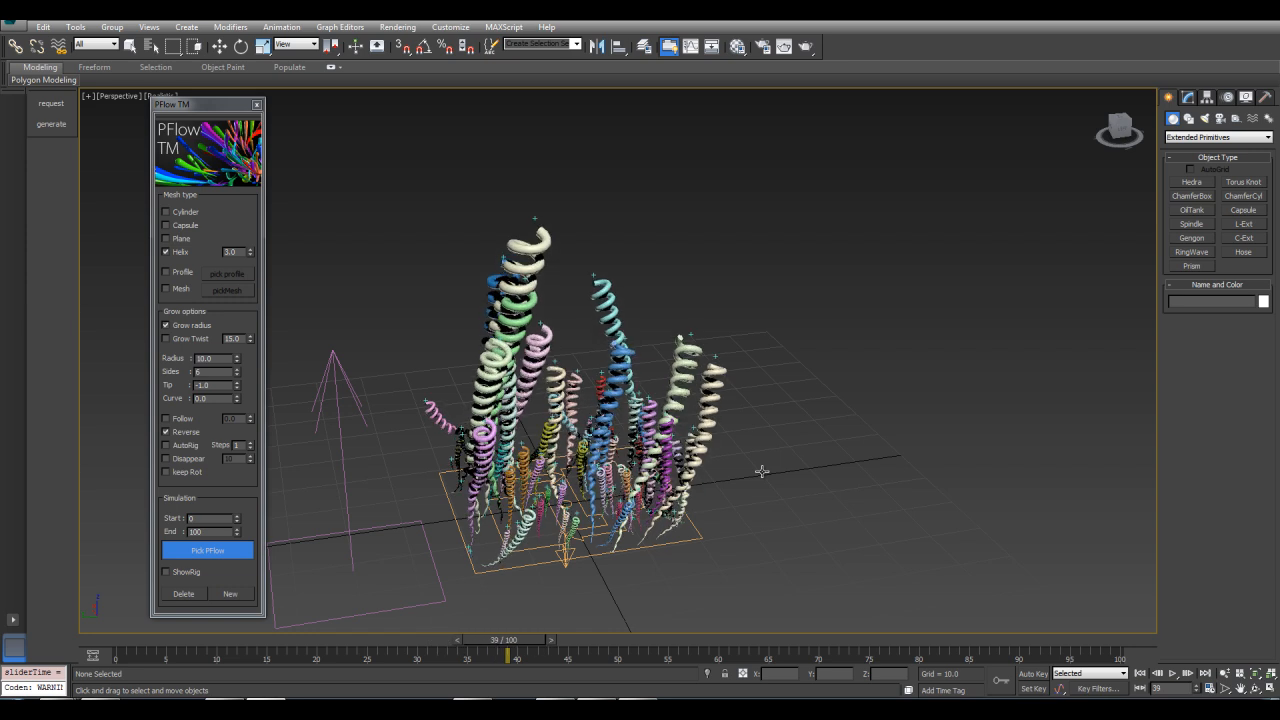
Delete the strands and regenerate the helix strands from the PF Source with Radius 20.0
{"action": "left_click", "coordinate": [182, 595]}
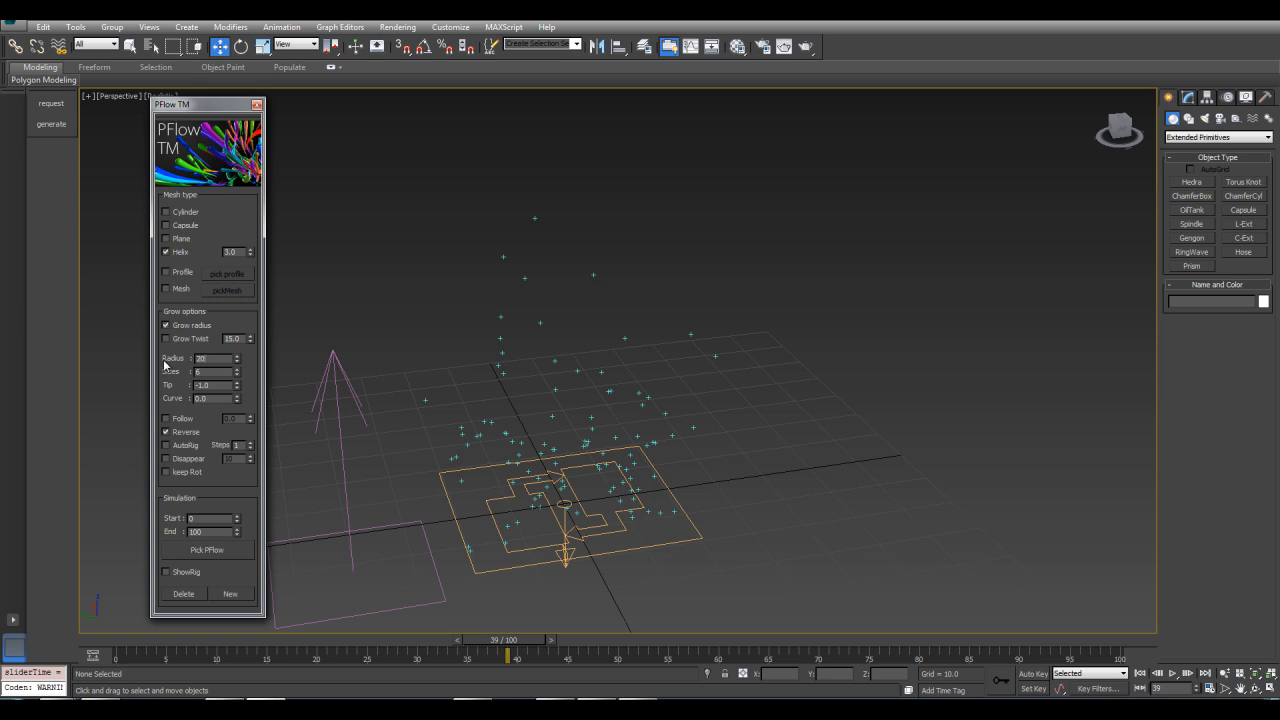
{"action": "left_click", "coordinate": [193, 551]}
{"action": "left_click", "coordinate": [566, 554]}
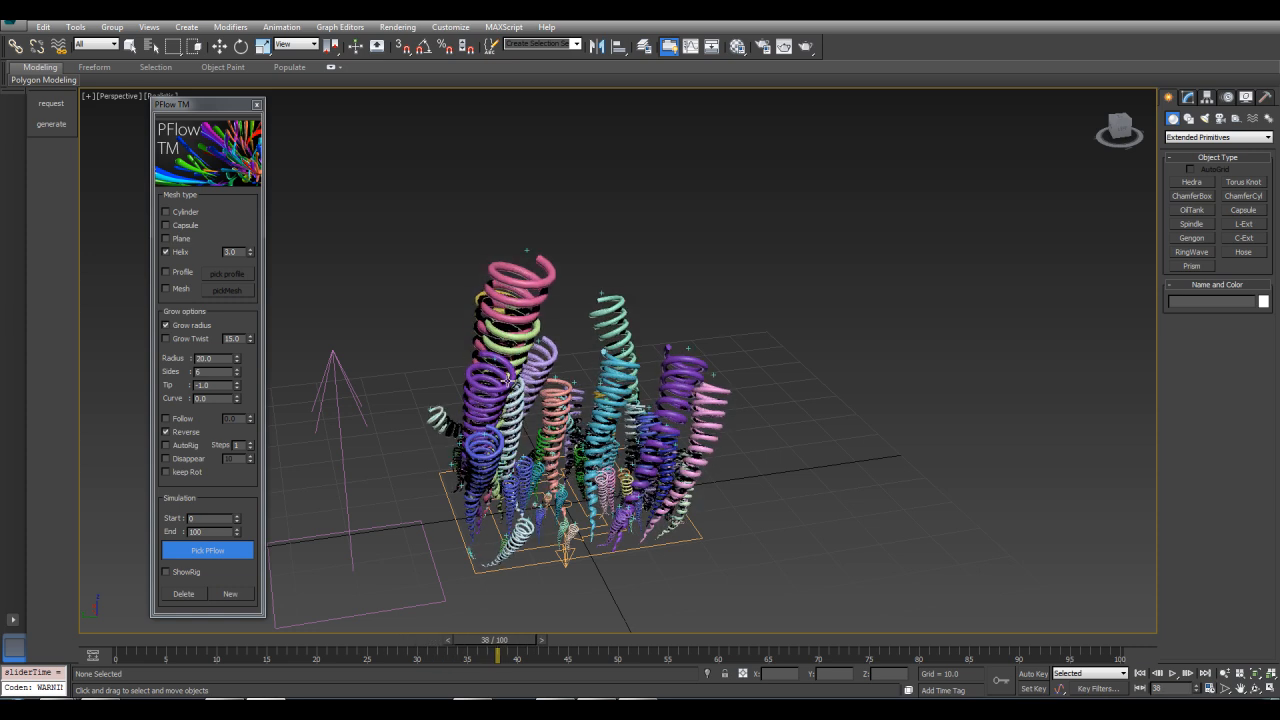
Delete the helix strands and switch the mesh type to Profile
{"action": "left_click", "coordinate": [507, 380]}
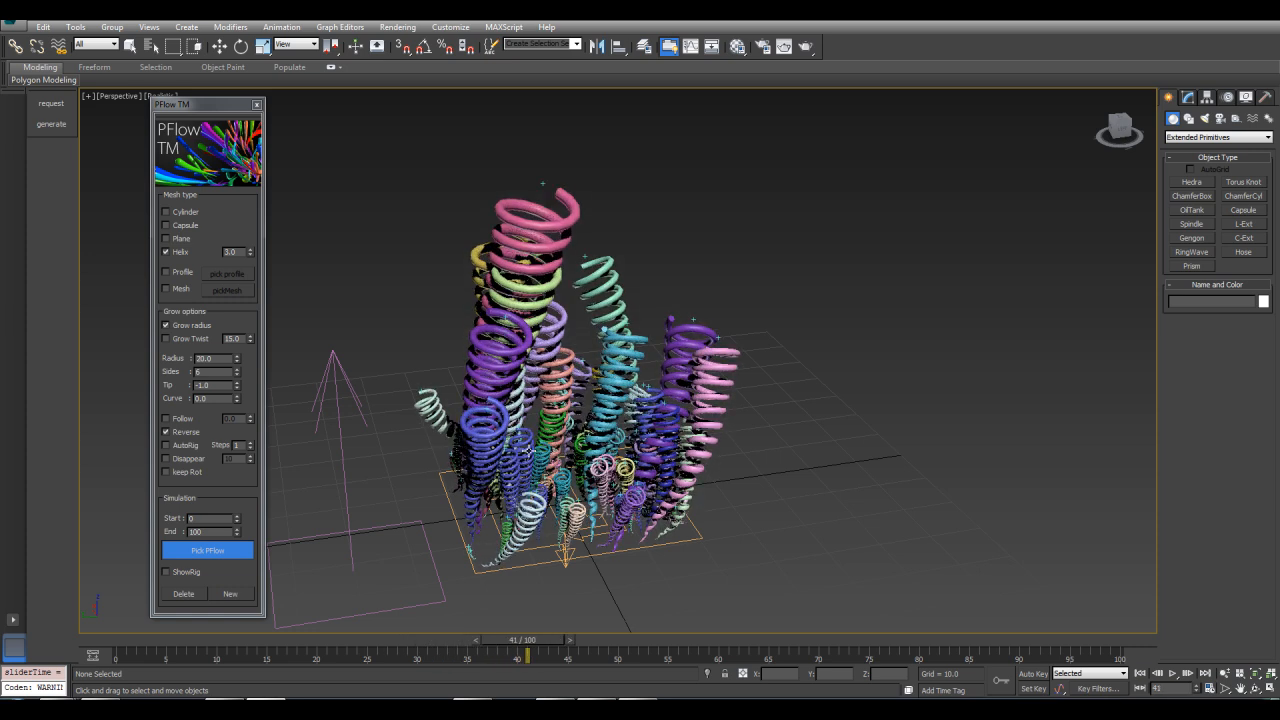
{"action": "left_click_drag", "start_coordinate": [537, 643], "coordinate": [360, 634]}
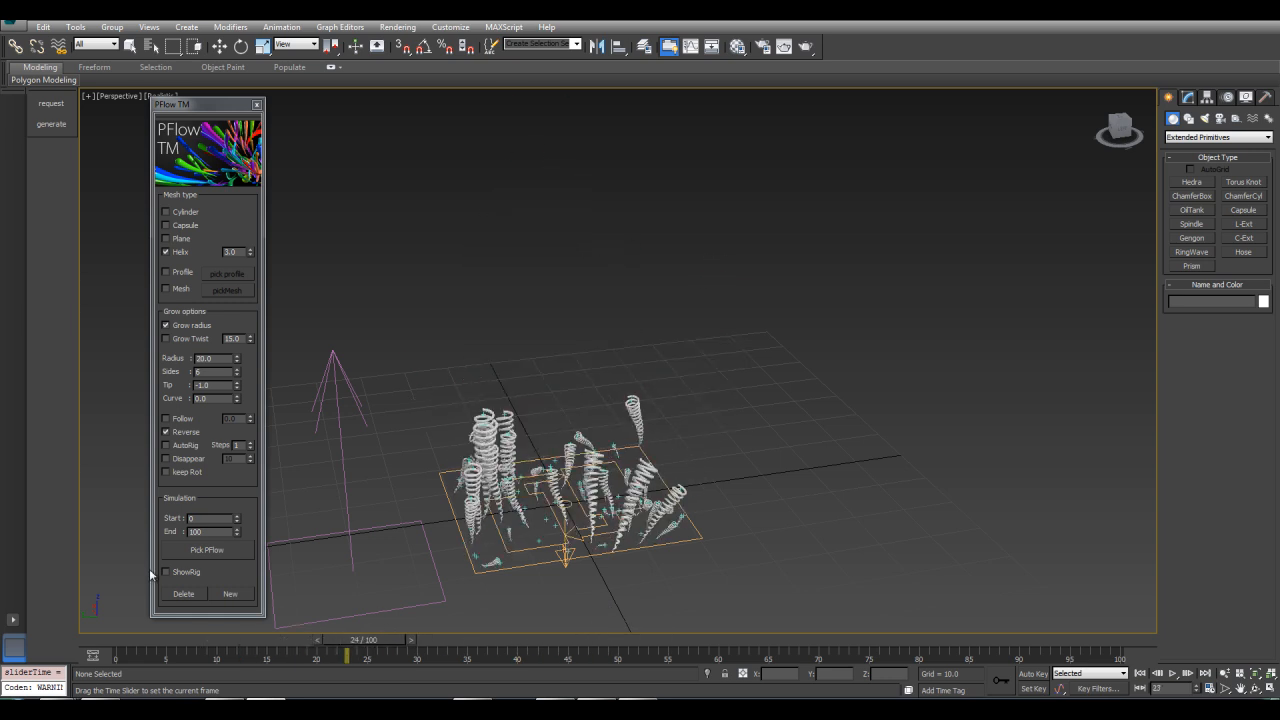
{"action": "left_click", "coordinate": [182, 594]}
{"action": "scroll", "coordinate": [760, 338], "scroll_direction": "down", "scroll_amount": 5}
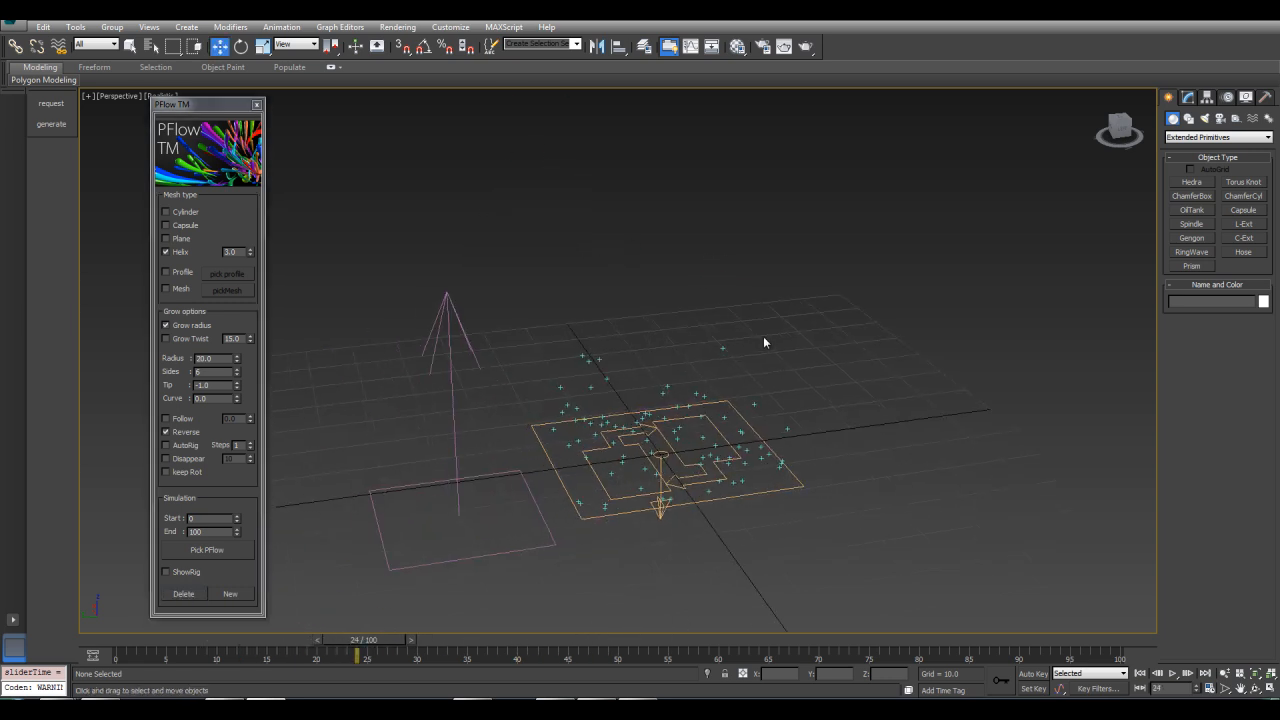
{"action": "left_click", "coordinate": [167, 272]}
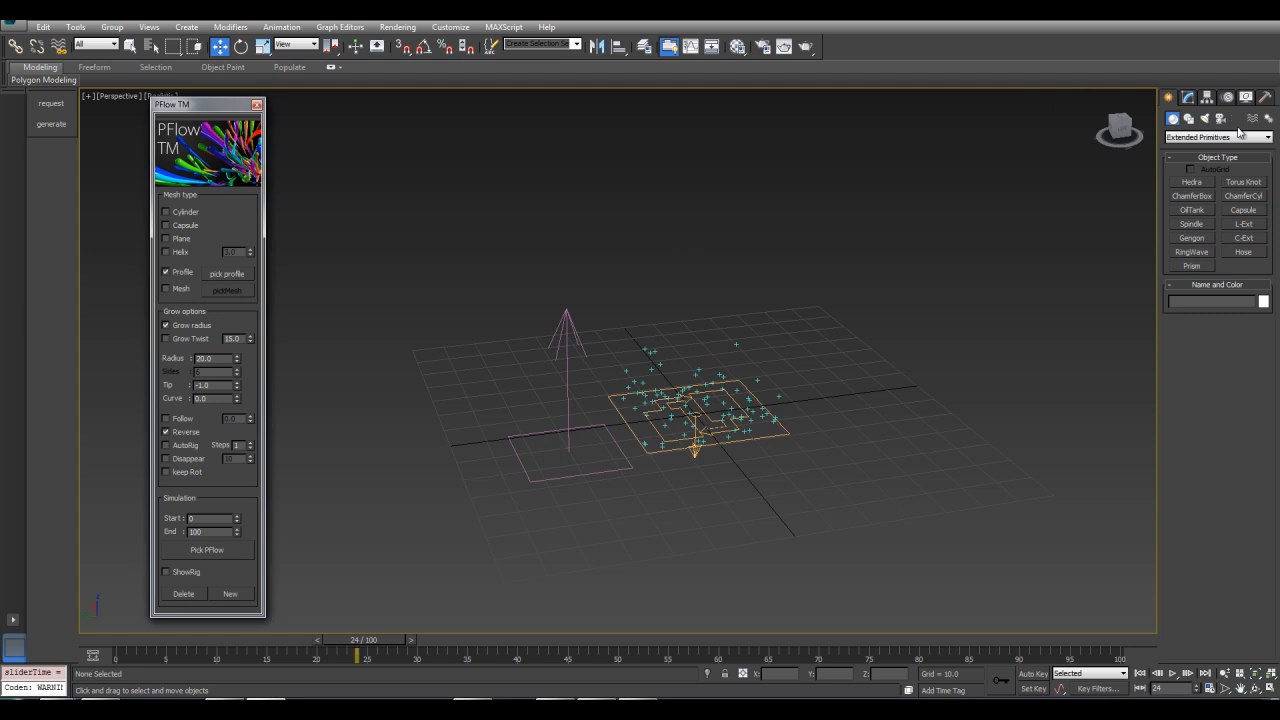
Draw a small circle spline beside the emitter
{"action": "left_click", "coordinate": [1189, 119]}
{"action": "scroll", "coordinate": [881, 322], "scroll_direction": "up", "scroll_amount": 2}
{"action": "scroll", "coordinate": [759, 352], "scroll_direction": "up", "scroll_amount": 2}
{"action": "middle_click_drag", "start_coordinate": [759, 351], "coordinate": [758, 353], "text": "alt"}
{"action": "left_click", "coordinate": [1192, 207]}
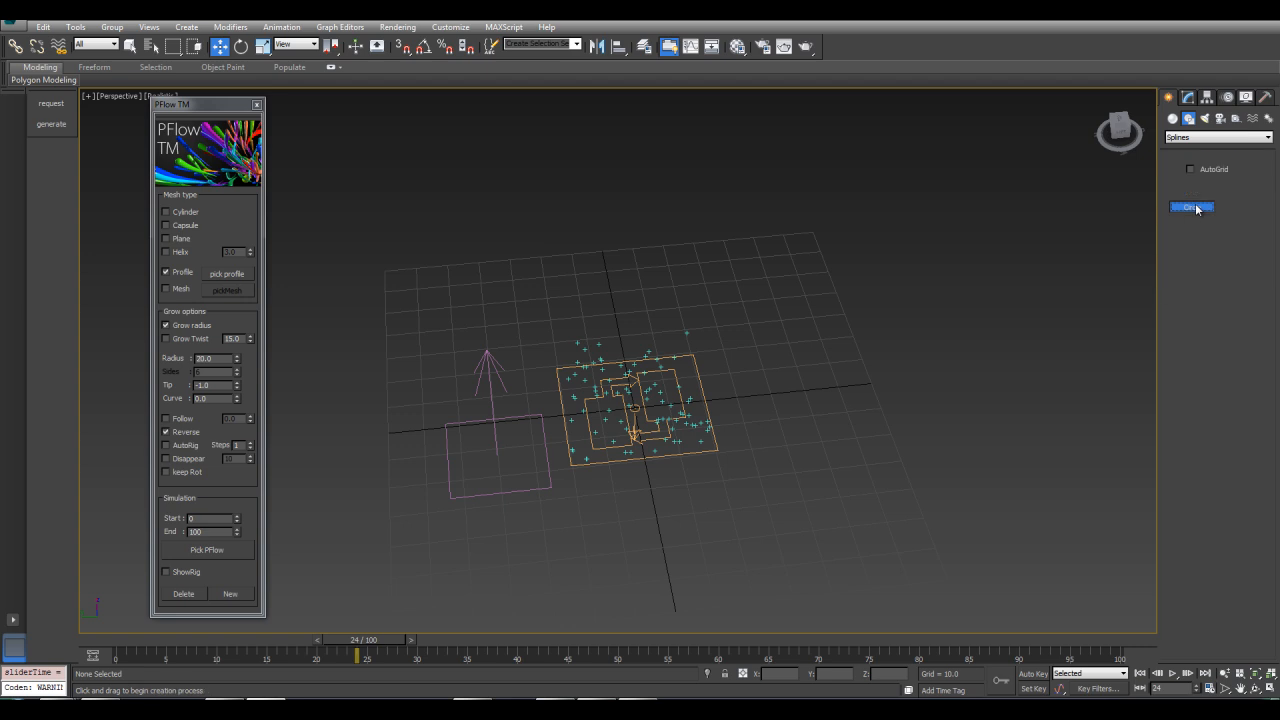
{"action": "left_click_drag", "start_coordinate": [775, 409], "coordinate": [779, 418]}
Convert the circle to an editable spline
{"action": "right_click", "coordinate": [789, 410]}
{"action": "right_click", "coordinate": [789, 410]}
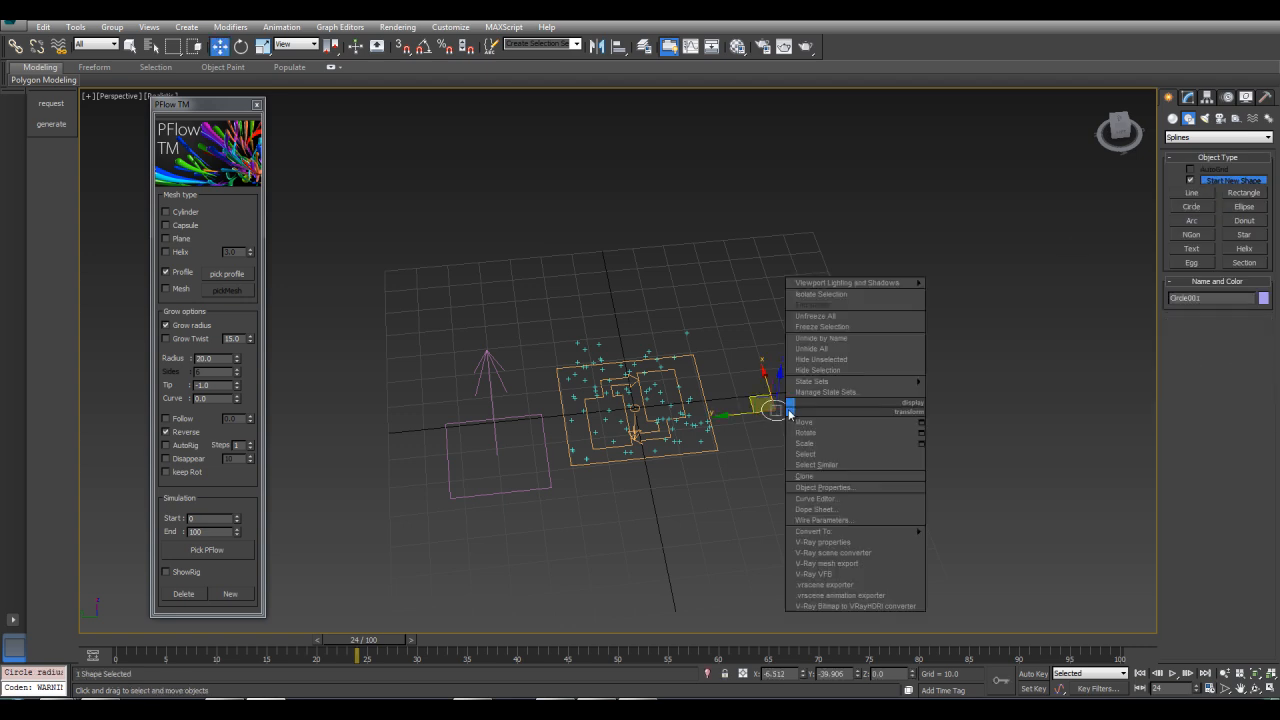
{"action": "mouse_move", "coordinate": [864, 528]}
{"action": "left_click", "coordinate": [976, 529]}
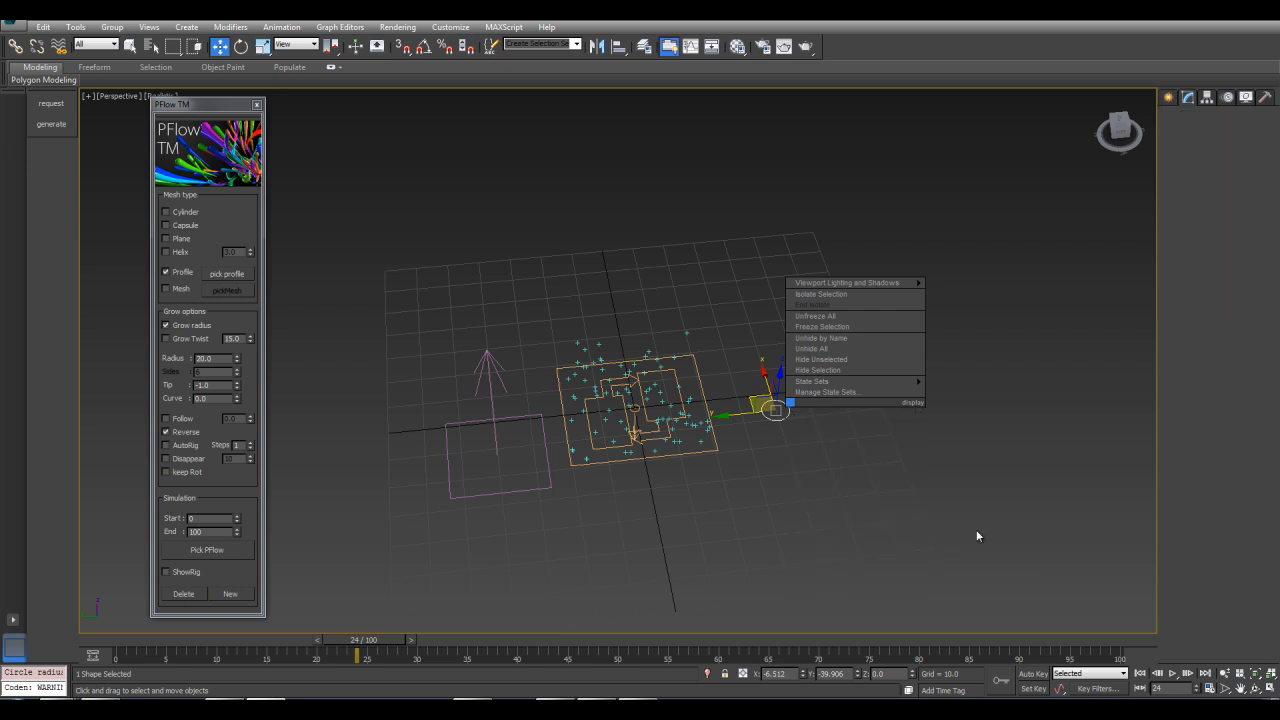
{"action": "scroll", "coordinate": [833, 363], "scroll_direction": "up", "scroll_amount": 4}
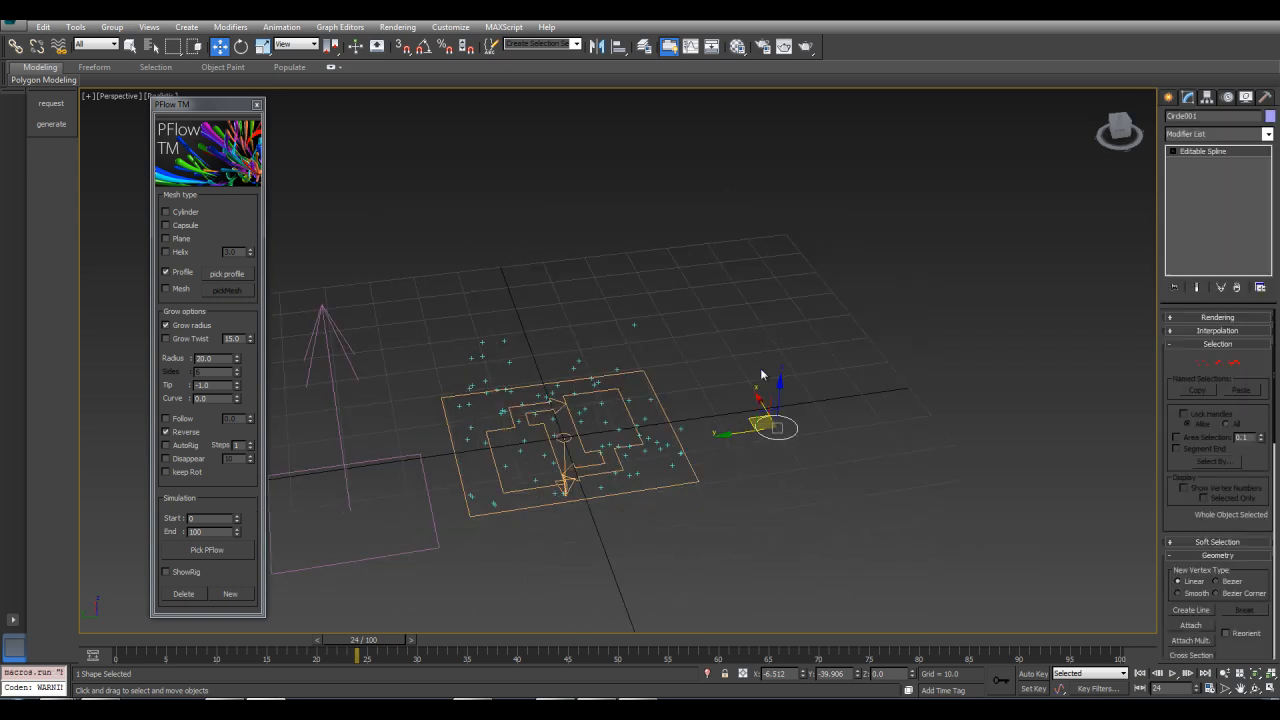
Pick the circle as the profile and regenerate the strands from the PF Source
{"action": "left_click", "coordinate": [233, 278]}
{"action": "left_click", "coordinate": [778, 430]}
{"action": "left_click", "coordinate": [204, 552]}
{"action": "left_click", "coordinate": [582, 497]}
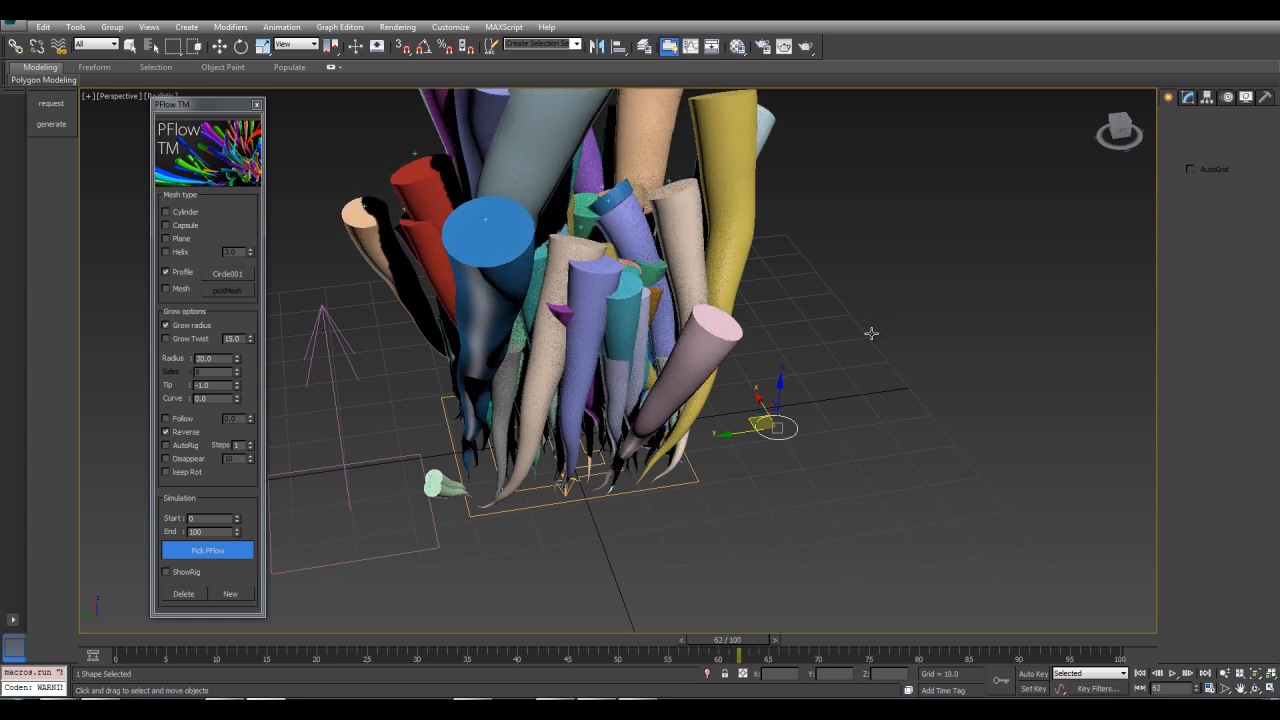
Stop the growth and move the circle's vertices to reshape the profile into a crescent
{"action": "key", "text": "Escape"}
{"action": "middle_click_drag", "start_coordinate": [858, 368], "coordinate": [692, 521], "text": "alt"}
{"action": "left_click", "coordinate": [666, 527]}
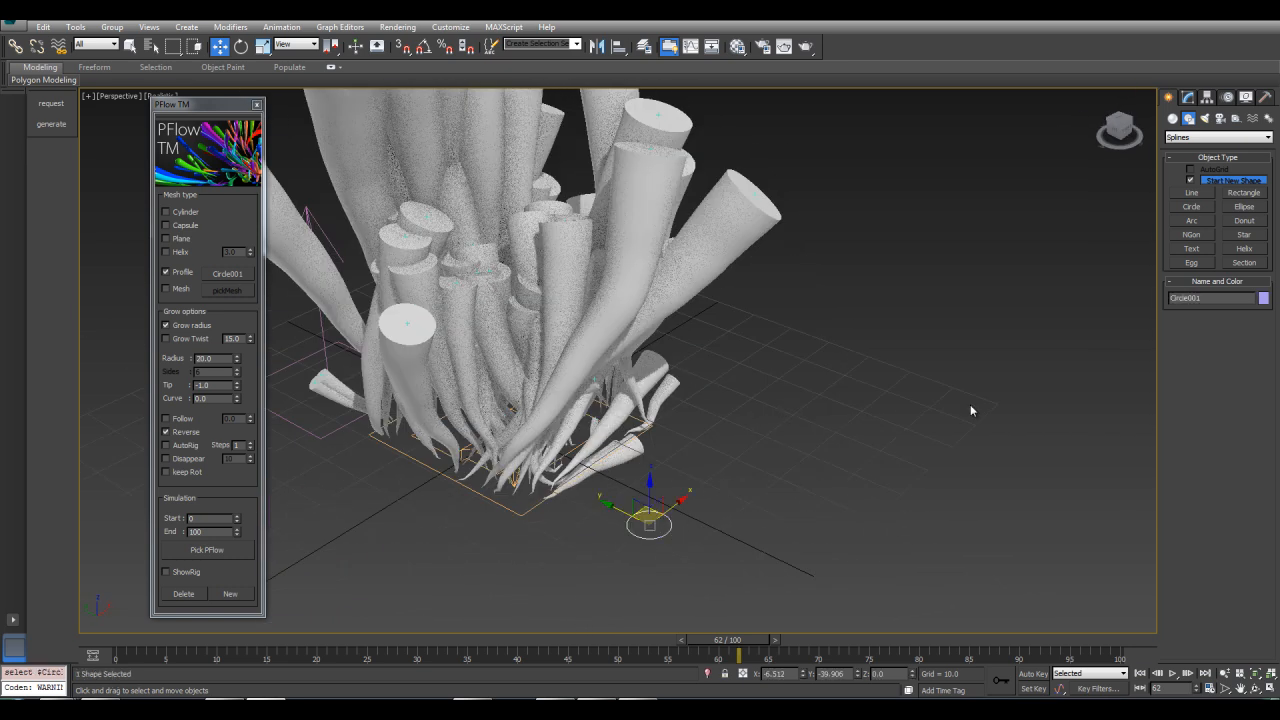
{"action": "left_click", "coordinate": [1186, 97]}
{"action": "left_click", "coordinate": [1201, 362]}
{"action": "left_click", "coordinate": [666, 528]}
{"action": "left_click_drag", "start_coordinate": [668, 528], "coordinate": [608, 508]}
{"action": "scroll", "coordinate": [723, 397], "scroll_direction": "down", "scroll_amount": 3}
{"action": "middle_click_drag", "start_coordinate": [723, 397], "coordinate": [748, 525], "text": "alt"}
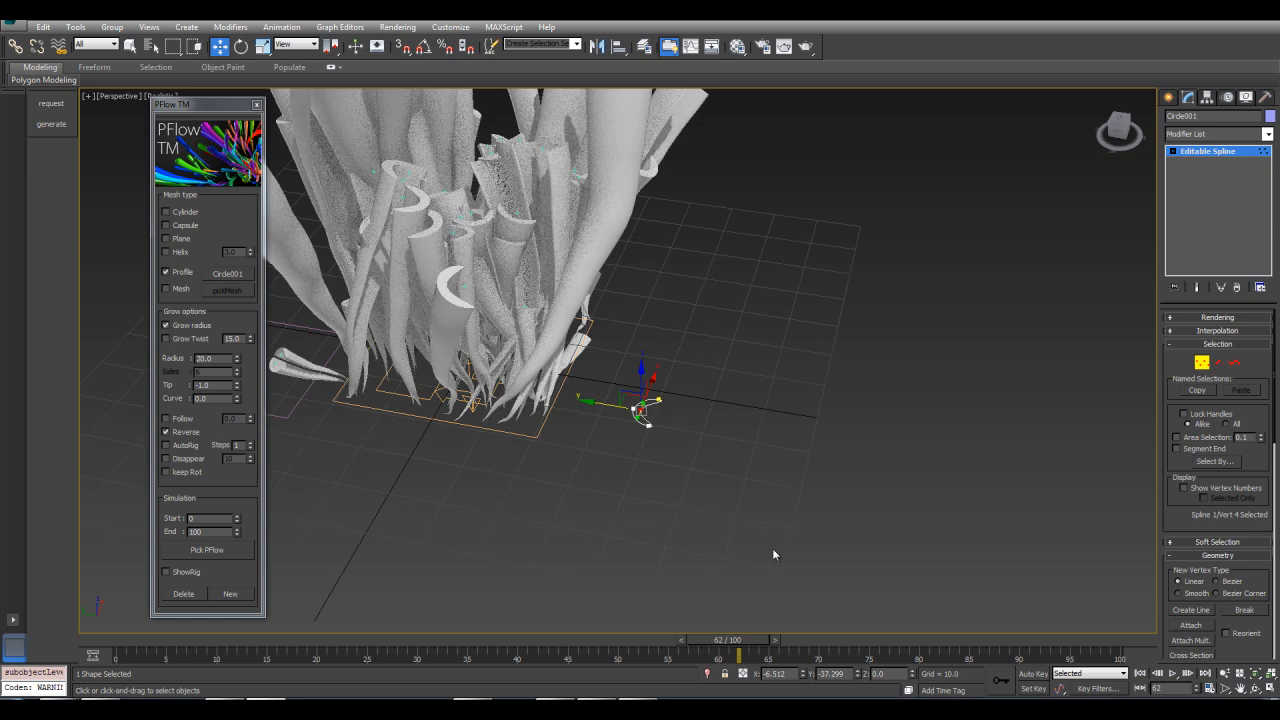
{"action": "mouse_move", "coordinate": [751, 641]}
{"action": "left_mouse_down"}
{"action": "mouse_move", "coordinate": [517, 638]}
{"action": "mouse_move", "coordinate": [747, 641]}
{"action": "left_mouse_up"}
{"action": "scroll", "coordinate": [806, 437], "scroll_direction": "up", "scroll_amount": 5}
{"action": "middle_click_drag", "start_coordinate": [545, 385], "coordinate": [1013, 361]}
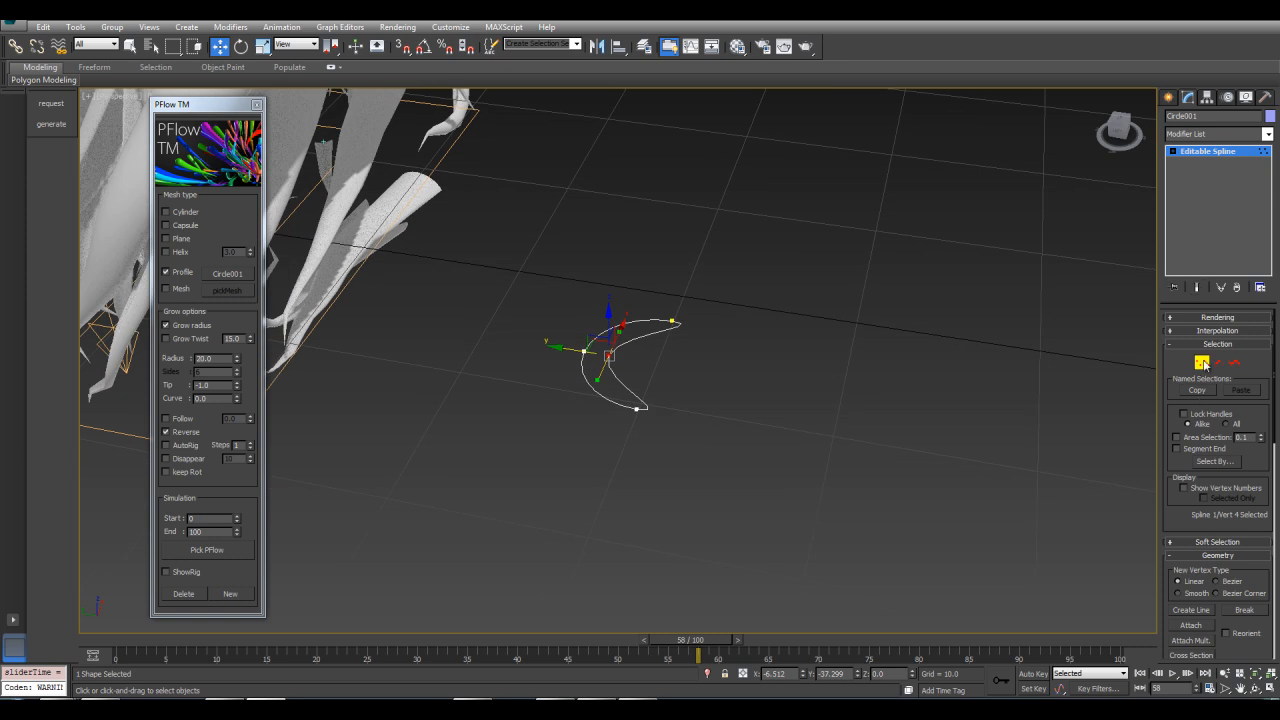
{"action": "left_click", "coordinate": [1202, 362]}
Draw a second, smaller circle inside the crescent profile
{"action": "left_click", "coordinate": [1169, 97]}
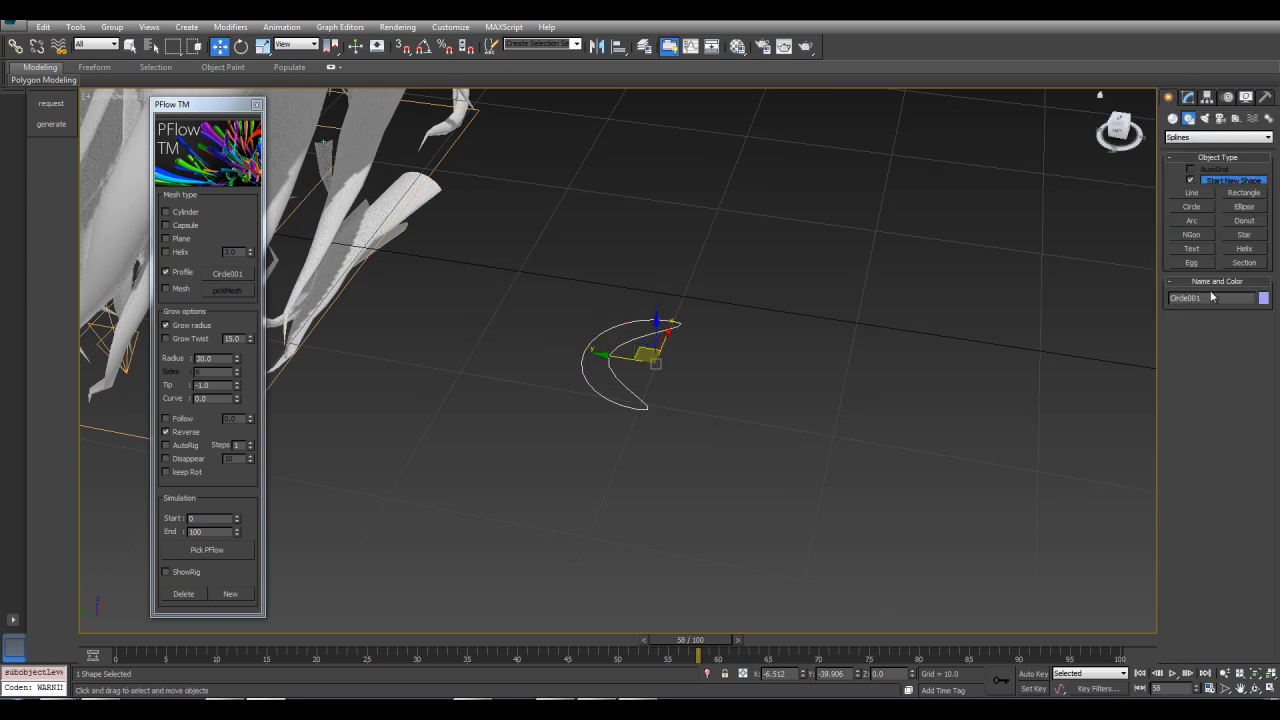
{"action": "left_click", "coordinate": [1191, 206]}
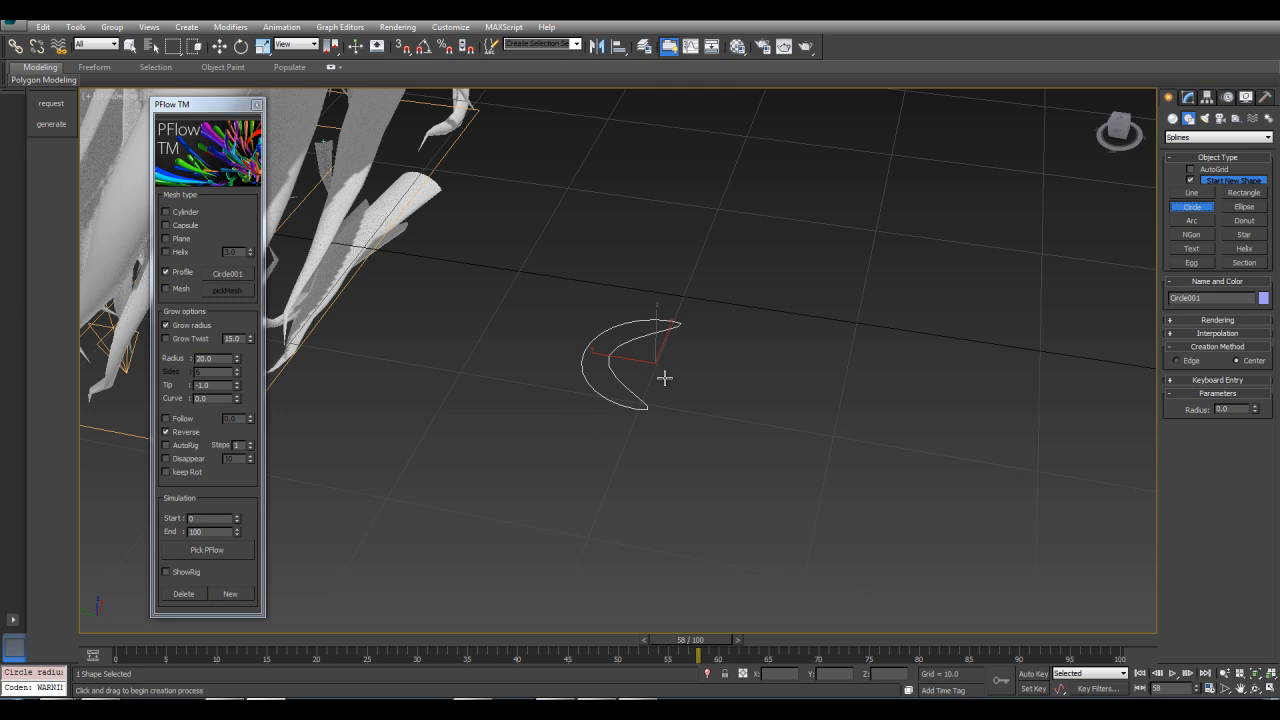
{"action": "left_click_drag", "start_coordinate": [665, 361], "coordinate": [682, 375]}
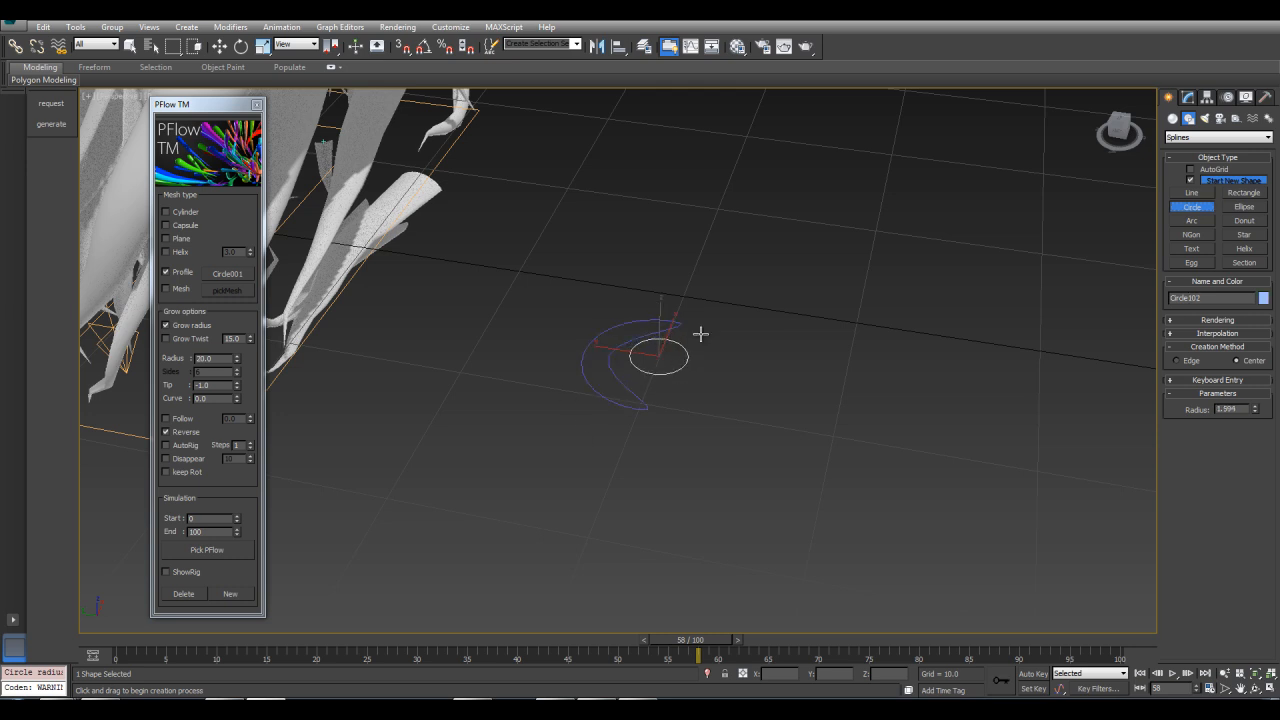
{"action": "key", "text": "w"}
{"action": "left_click", "coordinate": [612, 347]}
Attach the small circle to the crescent profile spline
{"action": "left_click", "coordinate": [1186, 99]}
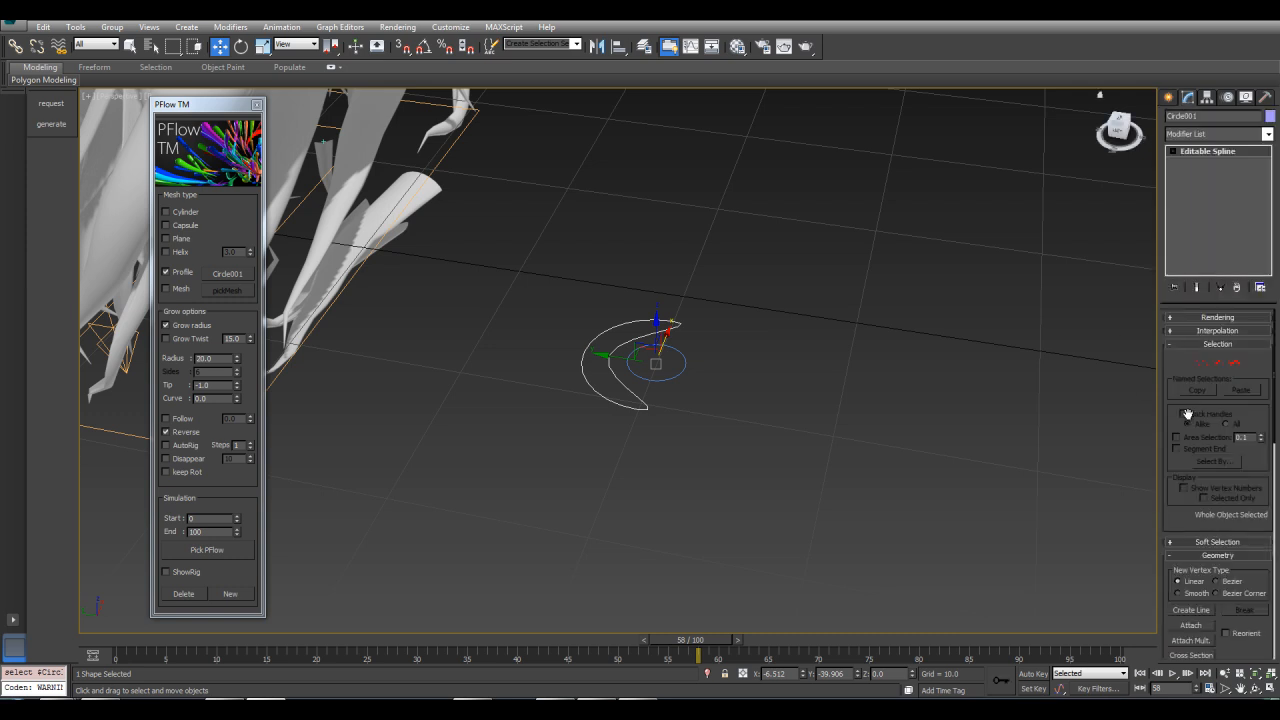
{"action": "left_click", "coordinate": [1192, 626]}
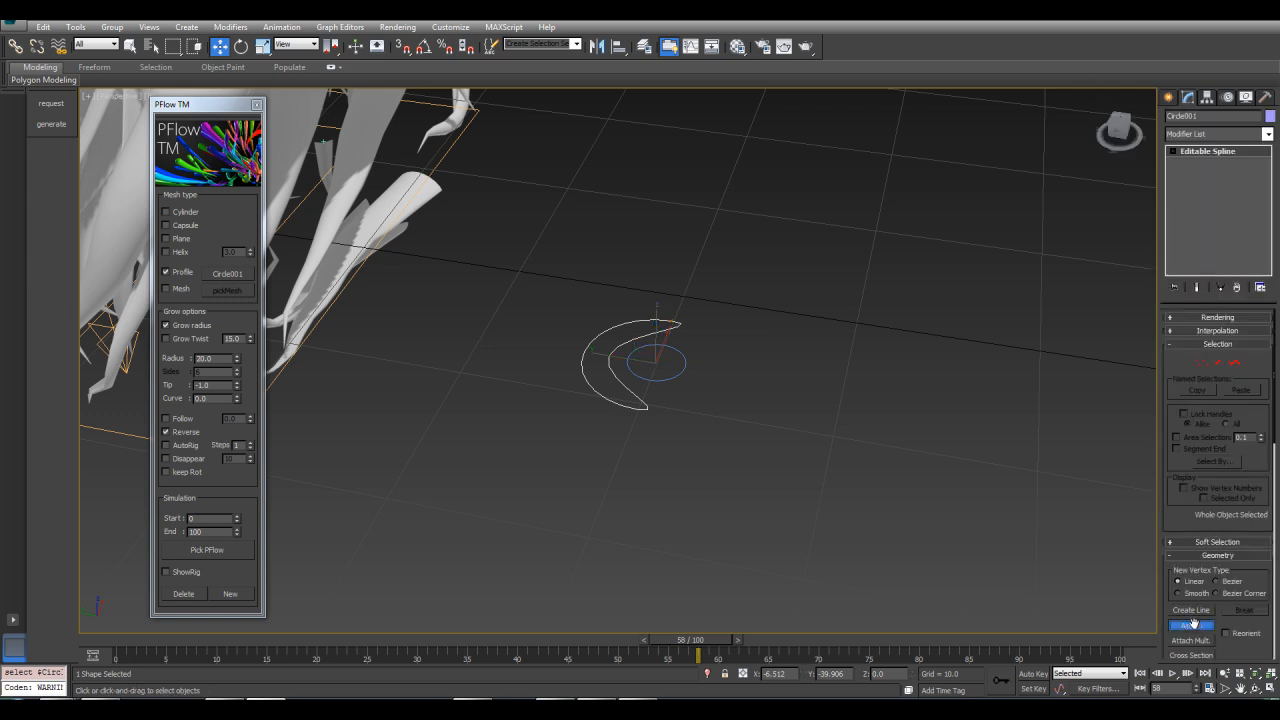
{"action": "left_click", "coordinate": [685, 355]}
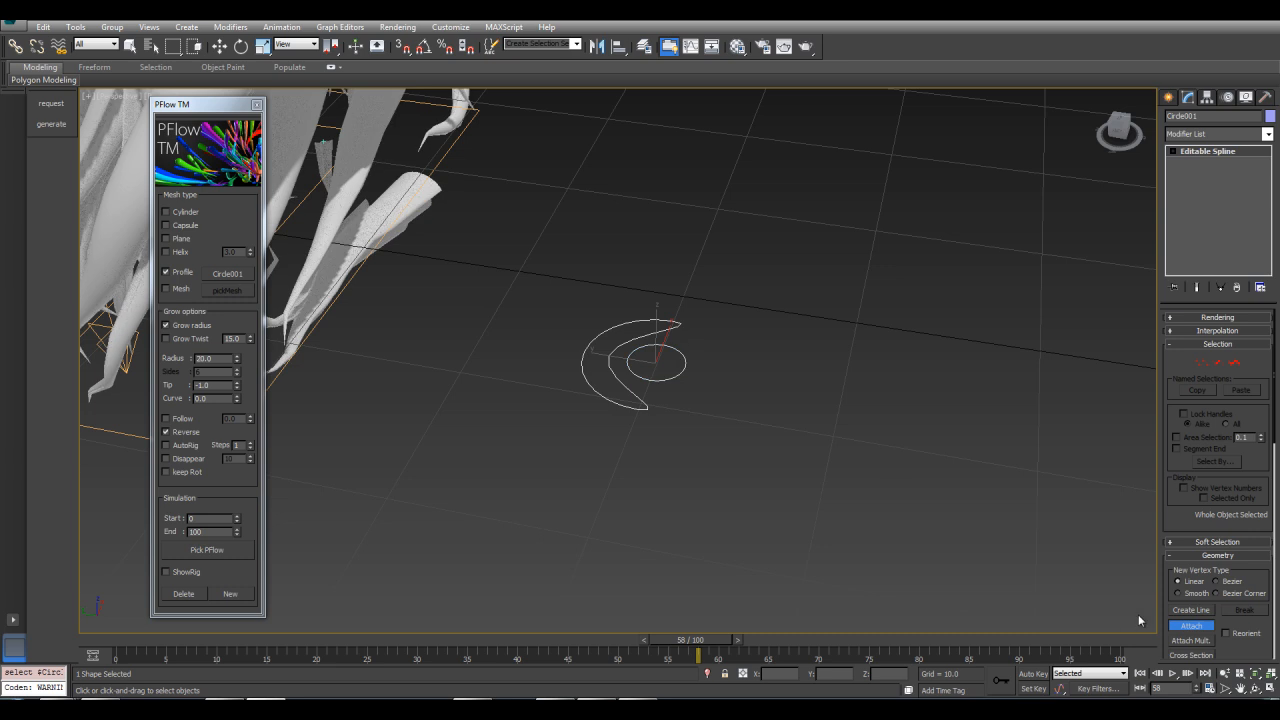
{"action": "left_click", "coordinate": [1191, 630]}
Delete the strands and regenerate them from the PF Source with Grow Twist enabled using the combined profile
{"action": "scroll", "coordinate": [811, 309], "scroll_direction": "down", "scroll_amount": 4}
{"action": "middle_click_drag", "start_coordinate": [723, 206], "coordinate": [777, 309]}
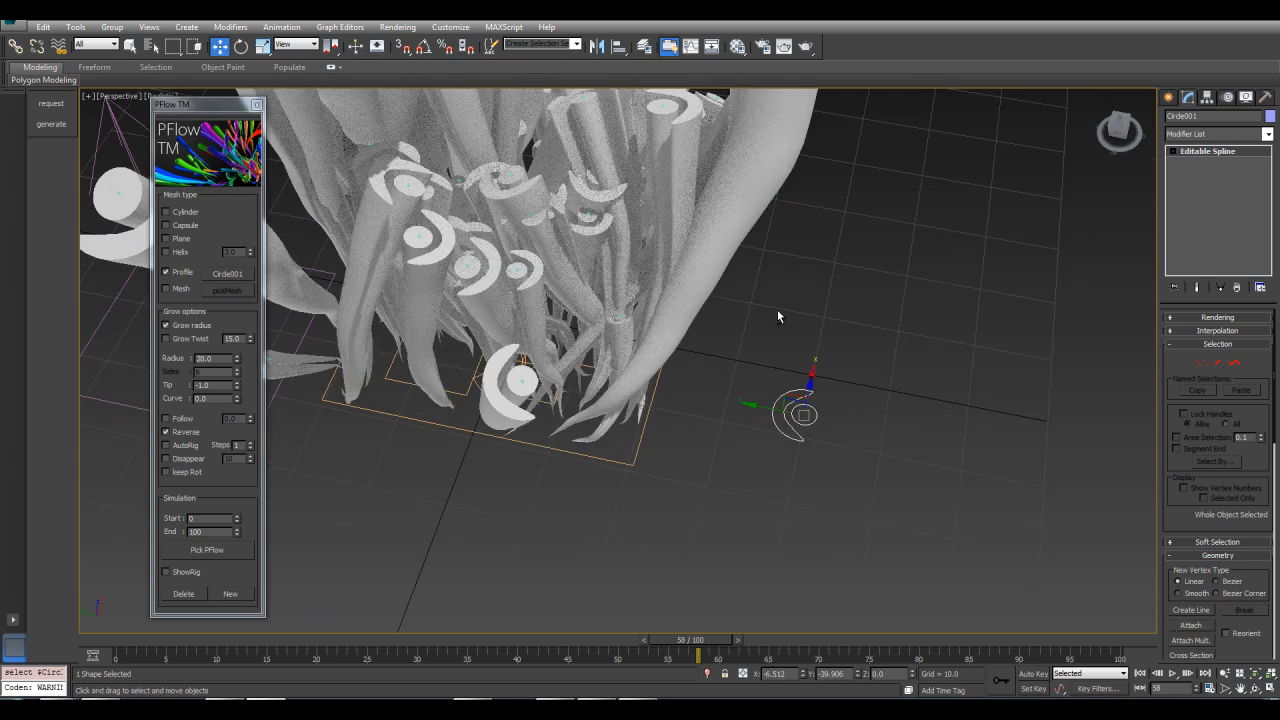
{"action": "scroll", "coordinate": [773, 307], "scroll_direction": "down", "scroll_amount": 3}
{"action": "middle_click_drag", "start_coordinate": [694, 236], "coordinate": [662, 319]}
{"action": "left_click_drag", "start_coordinate": [707, 639], "coordinate": [662, 608]}
{"action": "middle_click_drag", "start_coordinate": [759, 407], "coordinate": [788, 443], "text": "alt"}
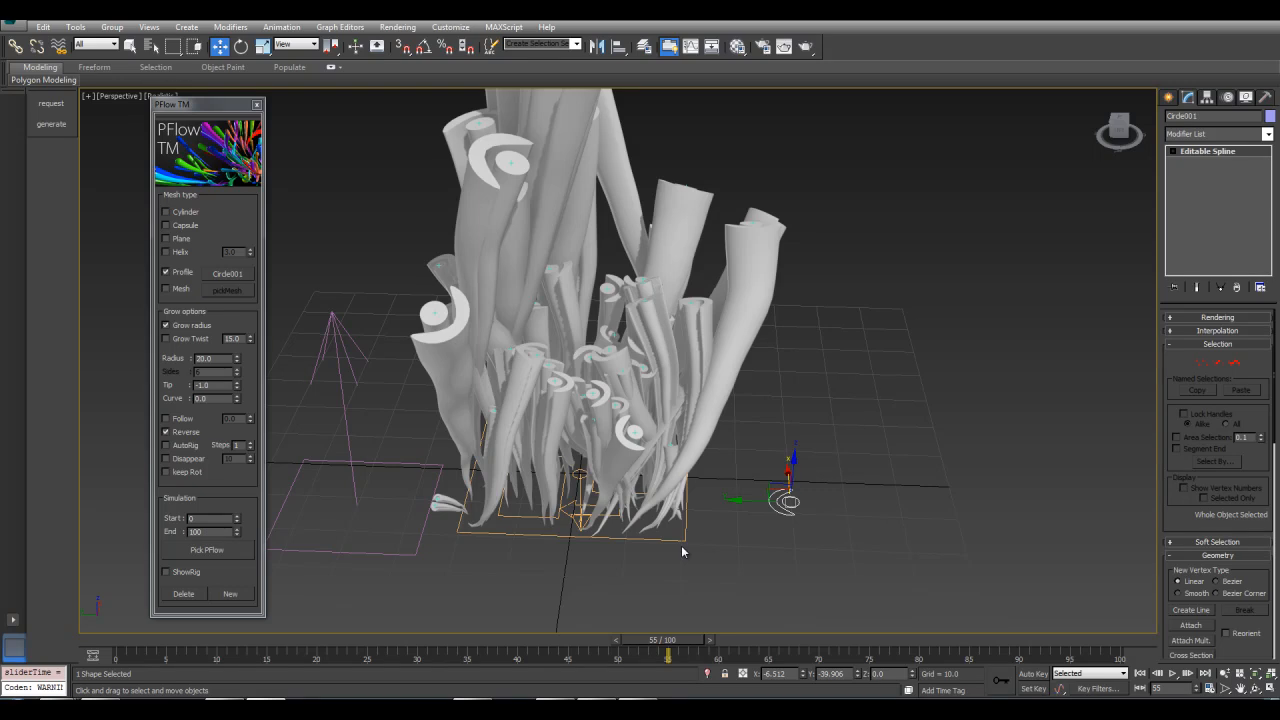
{"action": "left_click_drag", "start_coordinate": [645, 641], "coordinate": [472, 638]}
{"action": "left_click", "coordinate": [183, 594]}
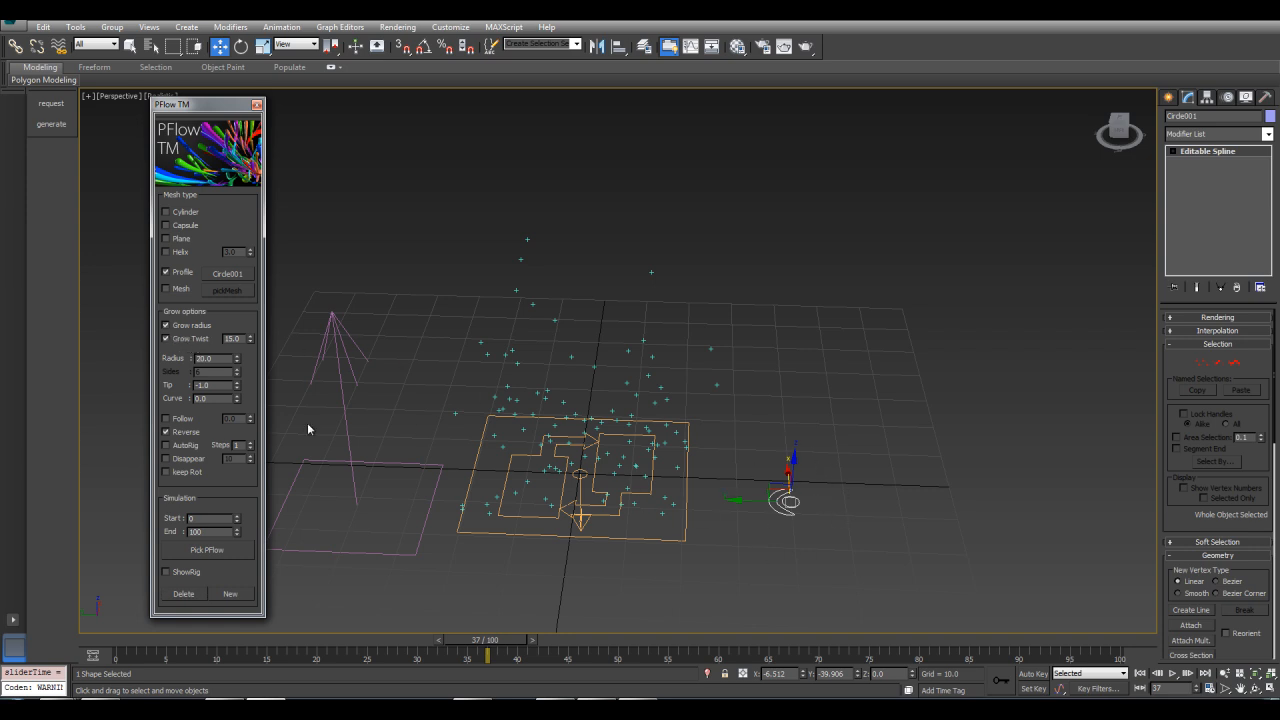
{"action": "left_click", "coordinate": [182, 553]}
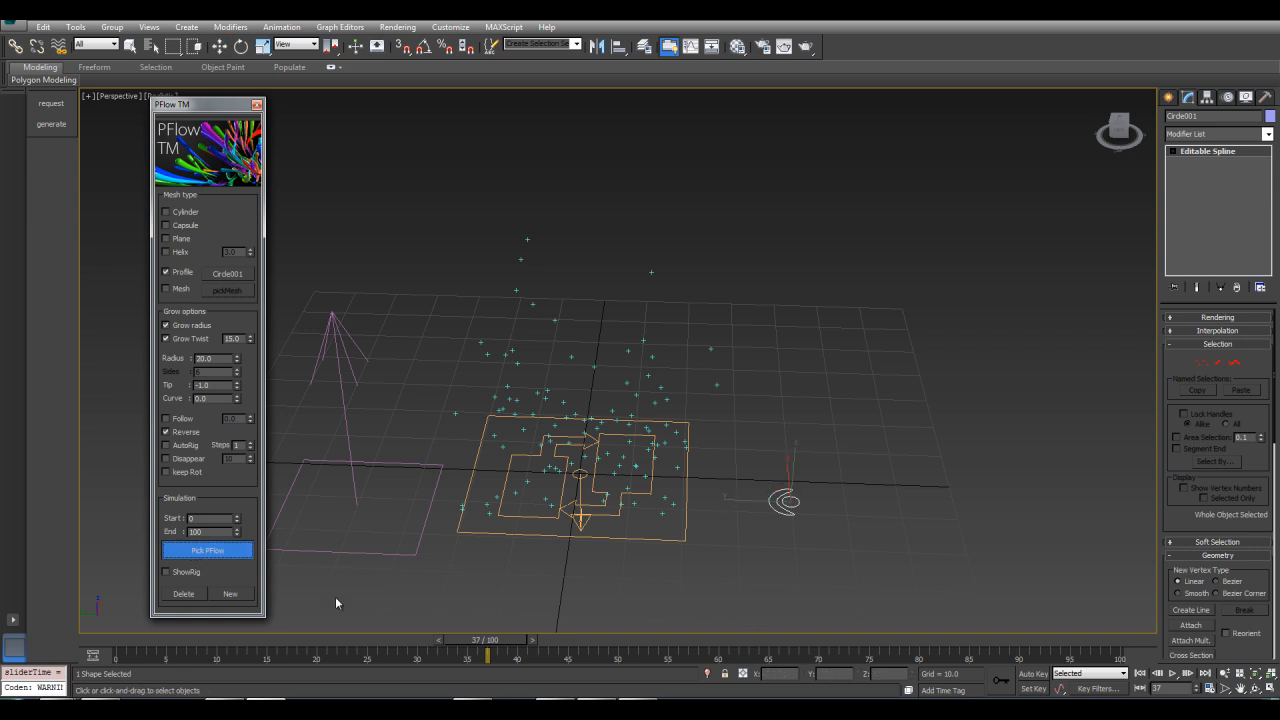
{"action": "left_click", "coordinate": [548, 535]}
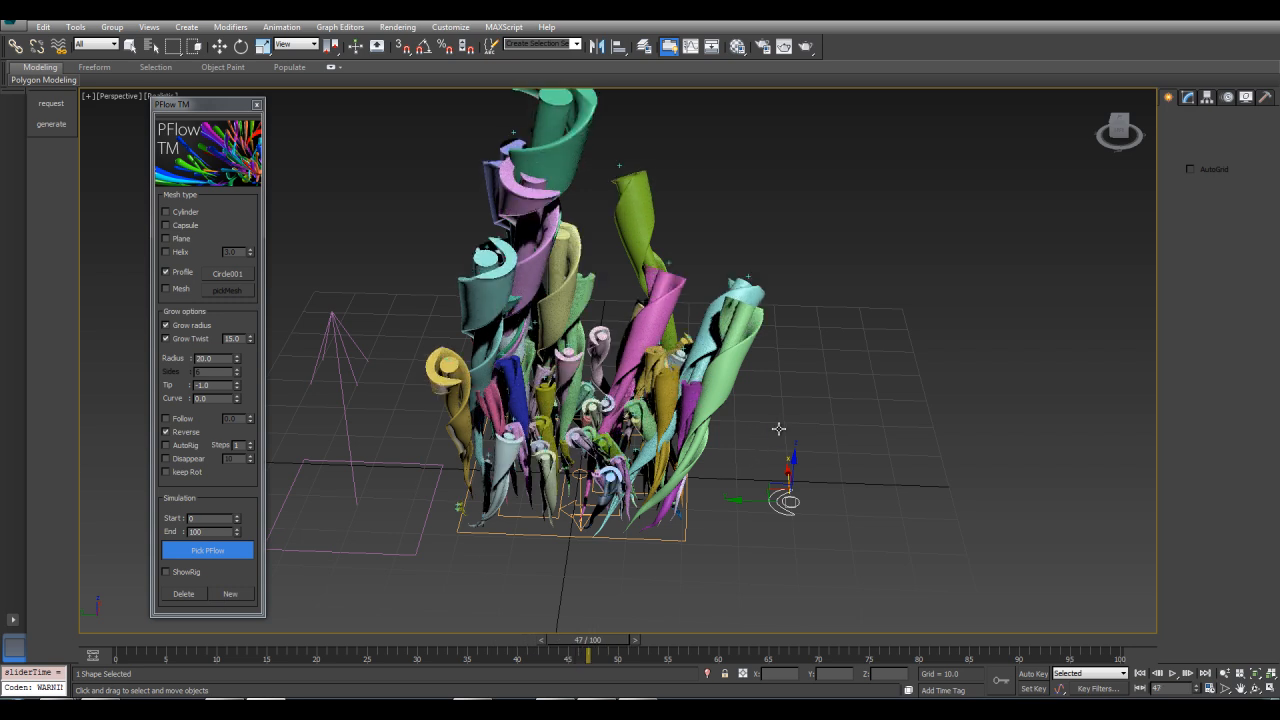
Stop the growth simulation and delete the generated strands
{"action": "key", "text": "Escape"}
{"action": "left_click_drag", "start_coordinate": [597, 648], "coordinate": [449, 653]}
{"action": "left_click", "coordinate": [184, 593]}
Delete the inner circle spline from the profile shape
{"action": "middle_click_drag", "start_coordinate": [653, 520], "coordinate": [590, 457]}
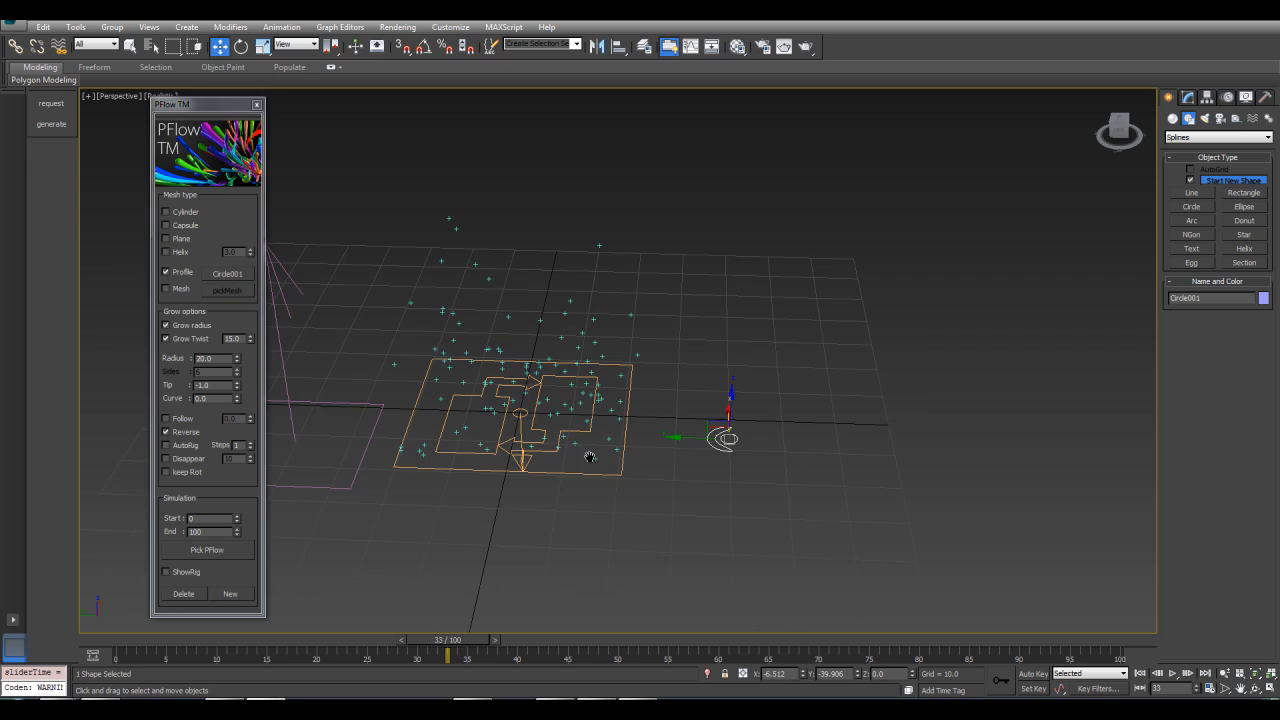
{"action": "scroll", "coordinate": [590, 457], "scroll_direction": "up", "scroll_amount": 3}
{"action": "left_click", "coordinate": [1189, 97]}
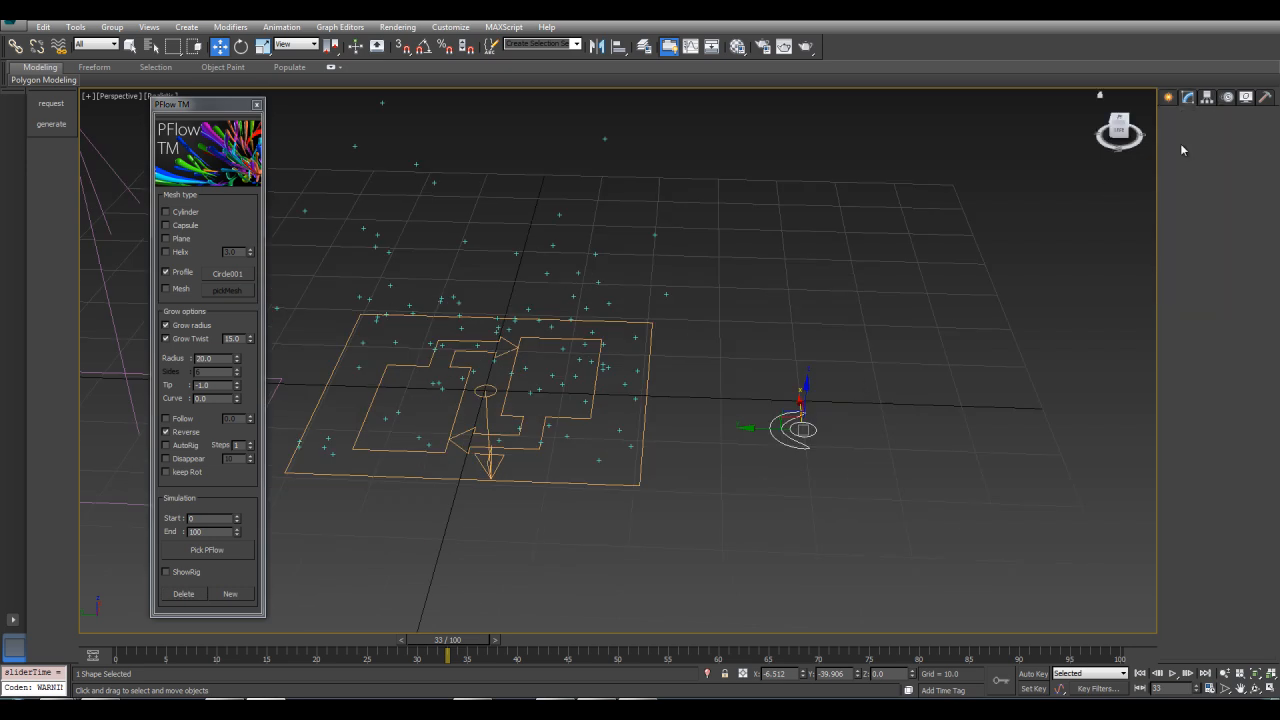
{"action": "left_click", "coordinate": [1234, 362]}
{"action": "left_click", "coordinate": [782, 442]}
{"action": "key", "text": "Delete"}
Copy the circle spline within the profile to form a cluster of circles, undoing the last move
{"action": "left_click", "coordinate": [803, 430]}
{"action": "middle_click_drag", "start_coordinate": [817, 457], "coordinate": [818, 513], "text": "alt"}
{"action": "left_click_drag", "start_coordinate": [790, 427], "coordinate": [789, 470], "text": "shift"}
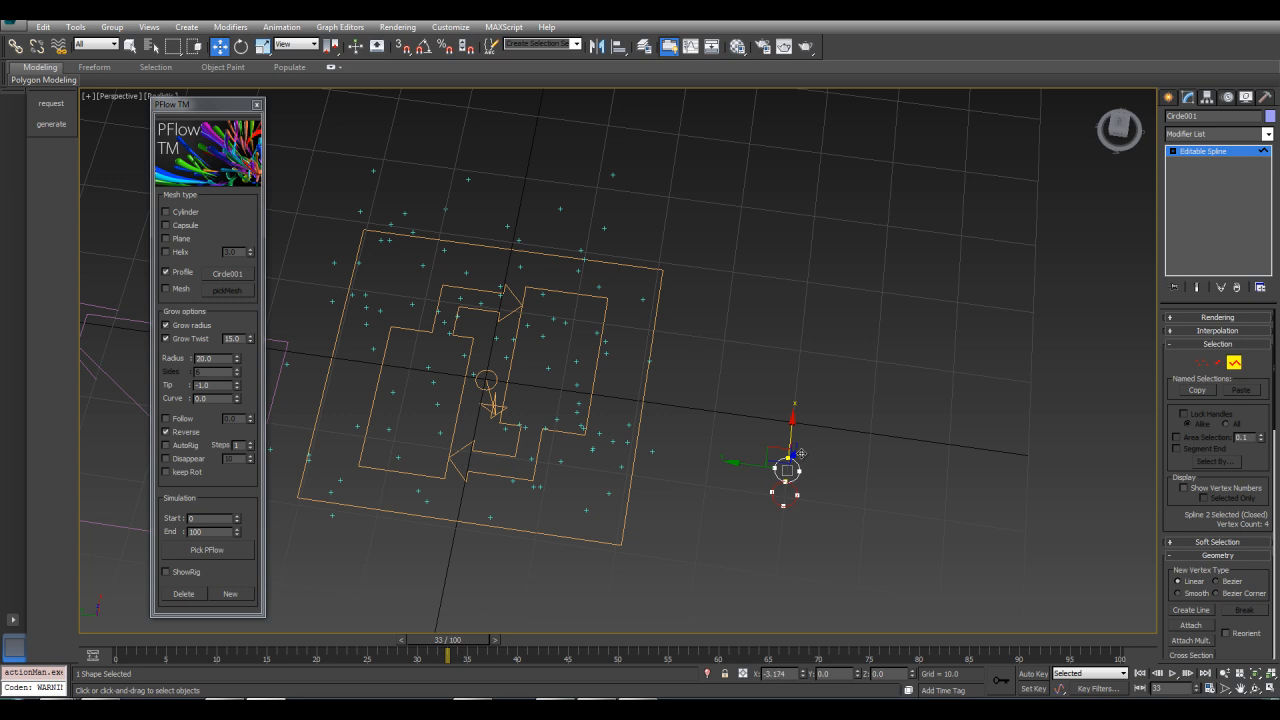
{"action": "left_click_drag", "start_coordinate": [787, 463], "coordinate": [731, 474], "text": "shift"}
{"action": "key", "text": "ctrl+z"}
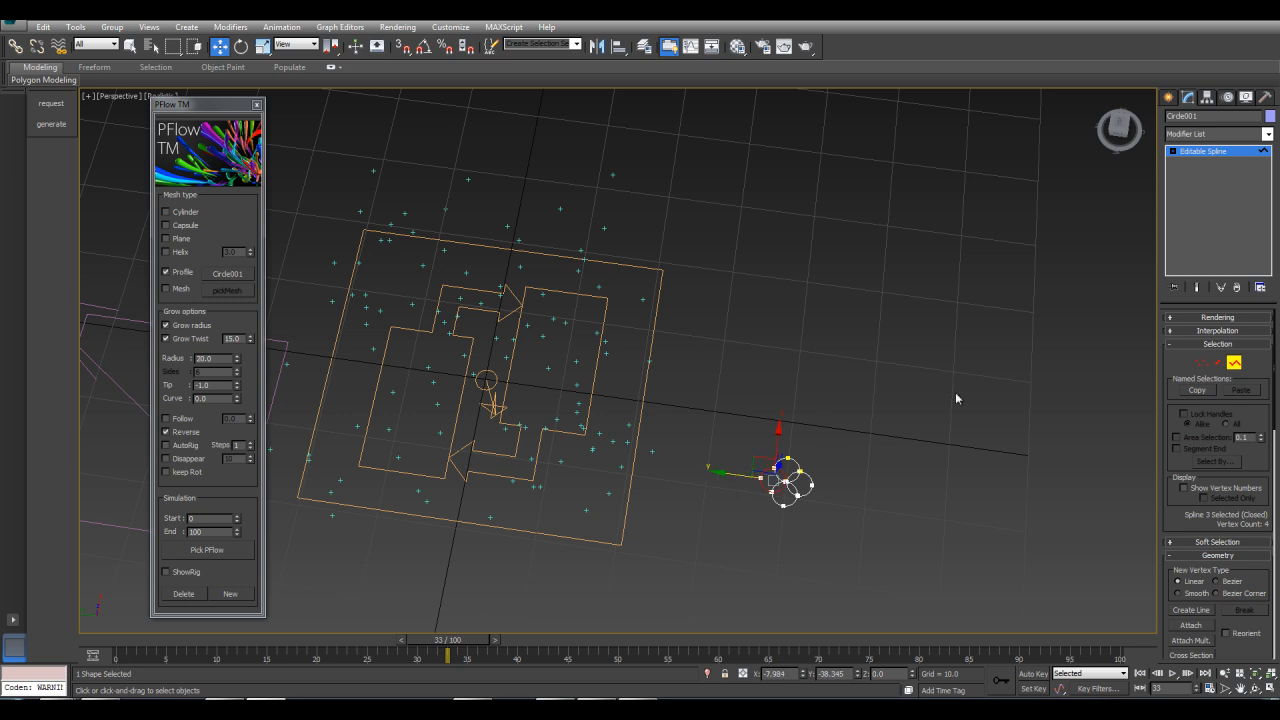
Leave spline sub-object mode and reposition the profile shape's pivot using Affect Pivot Only
{"action": "left_click", "coordinate": [1235, 364]}
{"action": "middle_click_drag", "start_coordinate": [927, 456], "coordinate": [885, 418]}
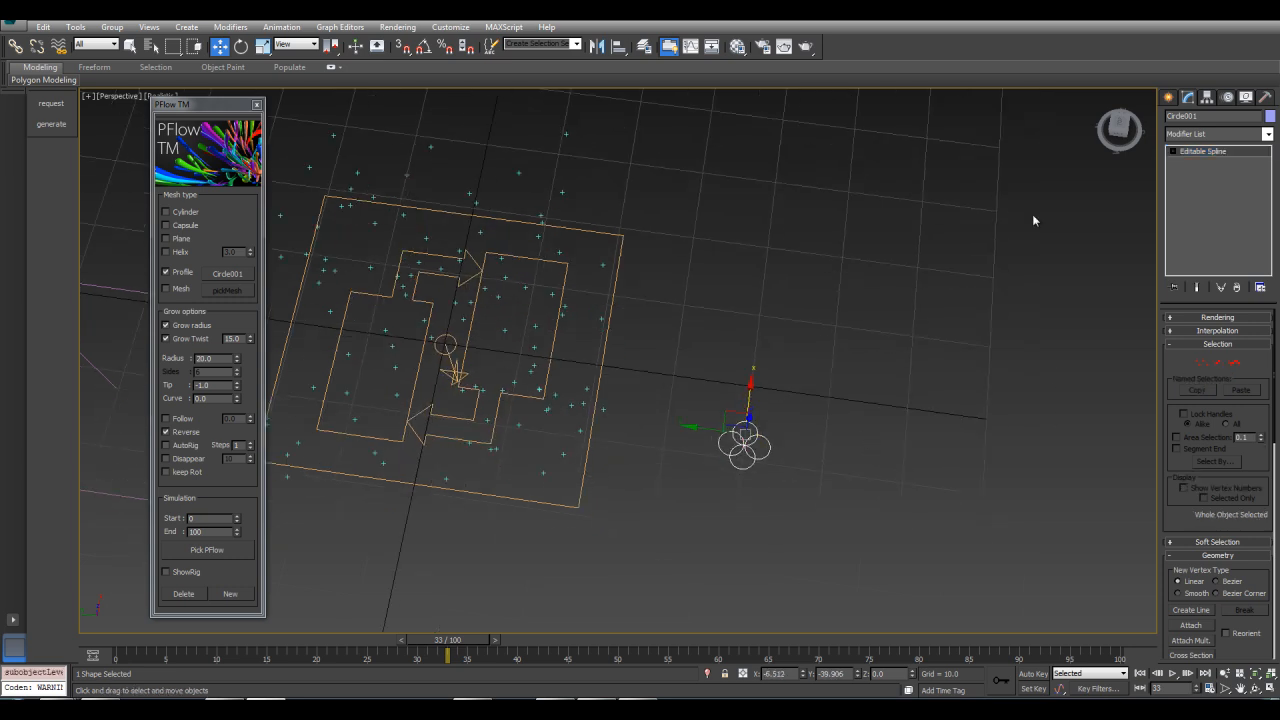
{"action": "left_click", "coordinate": [1208, 98]}
{"action": "left_click", "coordinate": [1214, 182]}
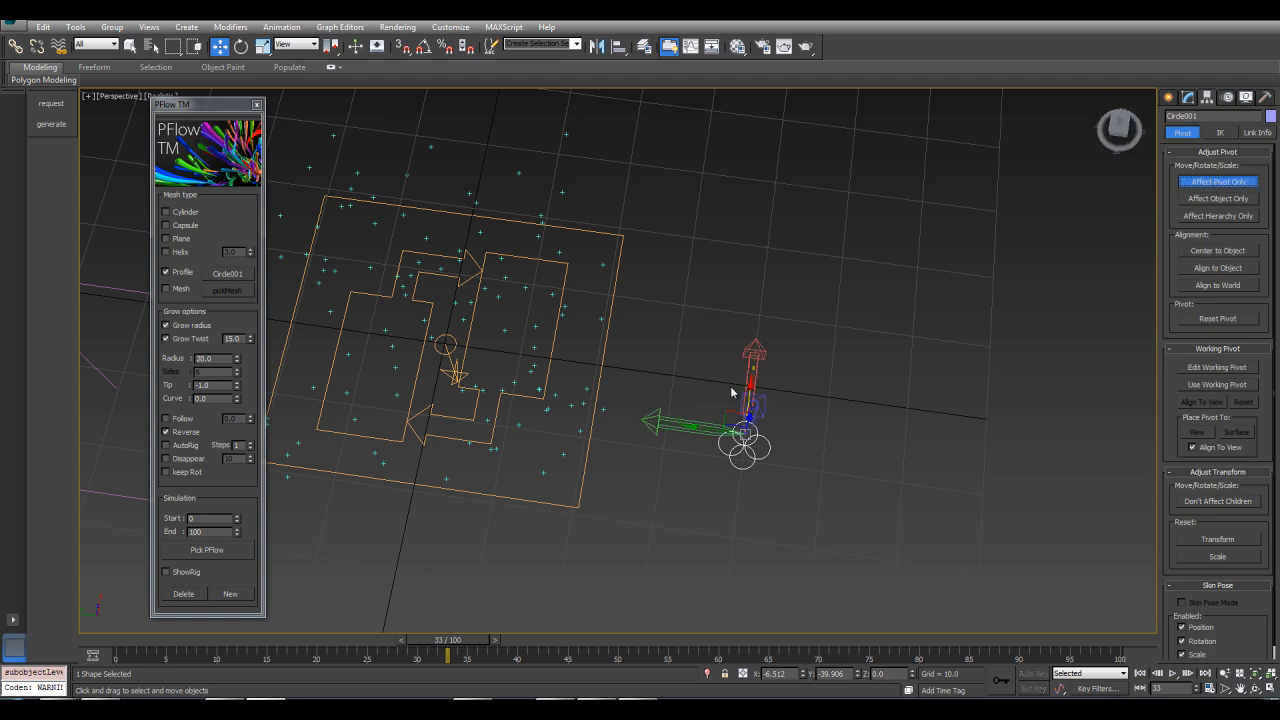
{"action": "left_click_drag", "start_coordinate": [750, 384], "coordinate": [749, 398]}
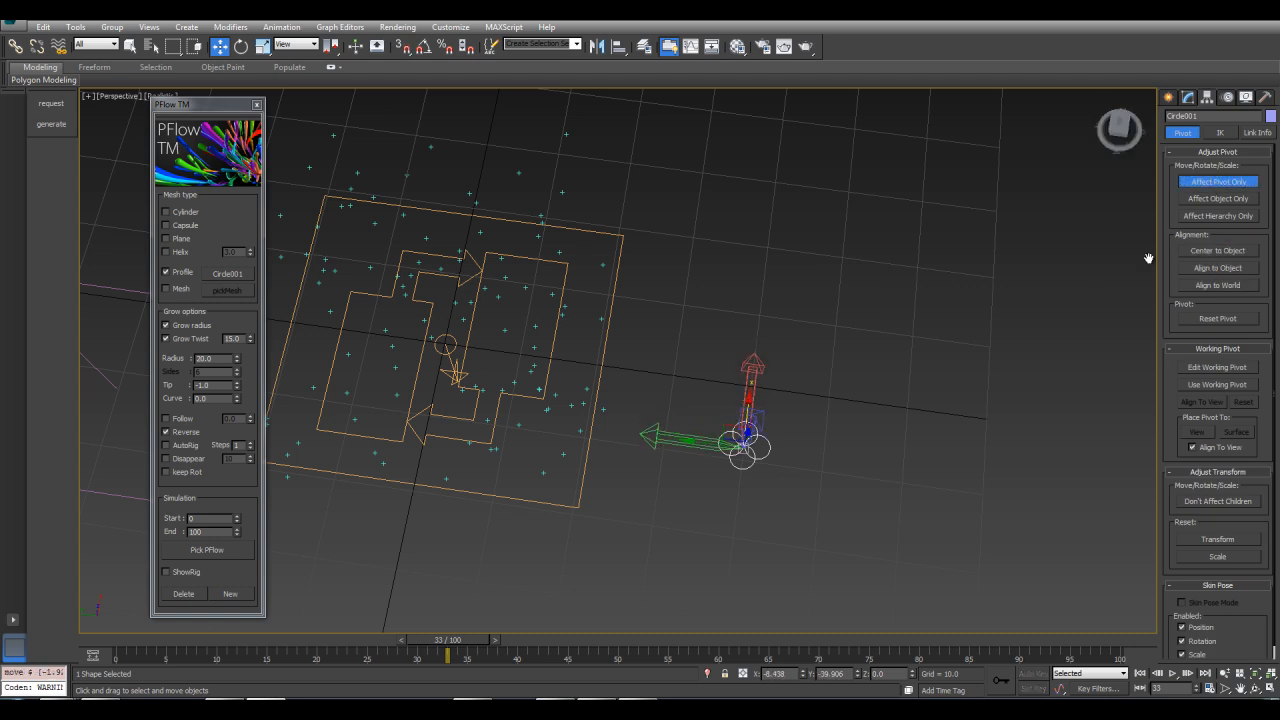
{"action": "left_click", "coordinate": [1207, 181]}
Re-pick the circle cluster shape Circle001 as the strand profile
{"action": "middle_click_drag", "start_coordinate": [784, 306], "coordinate": [690, 330], "text": "alt"}
{"action": "left_click", "coordinate": [239, 273]}
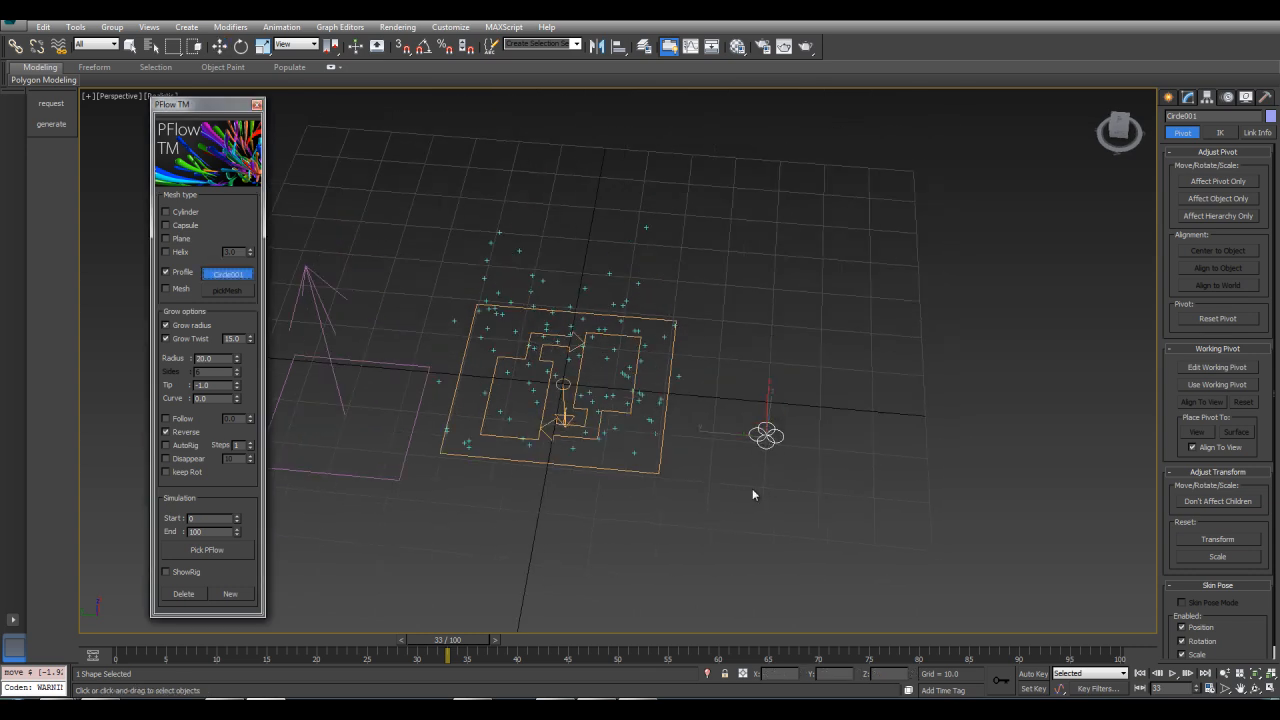
{"action": "left_click", "coordinate": [766, 436]}
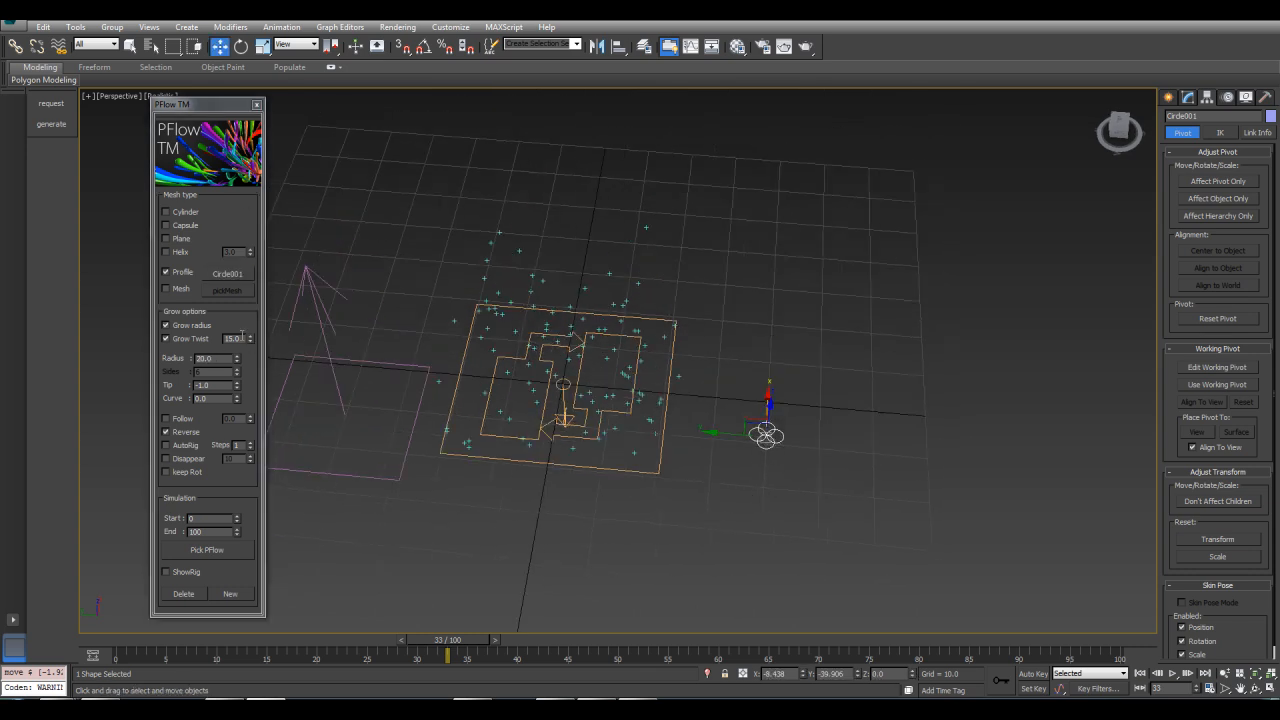
Set Grow Twist to 20 and pick the PF Source to grow the clustered-profile strands
{"action": "left_click", "coordinate": [240, 338]}
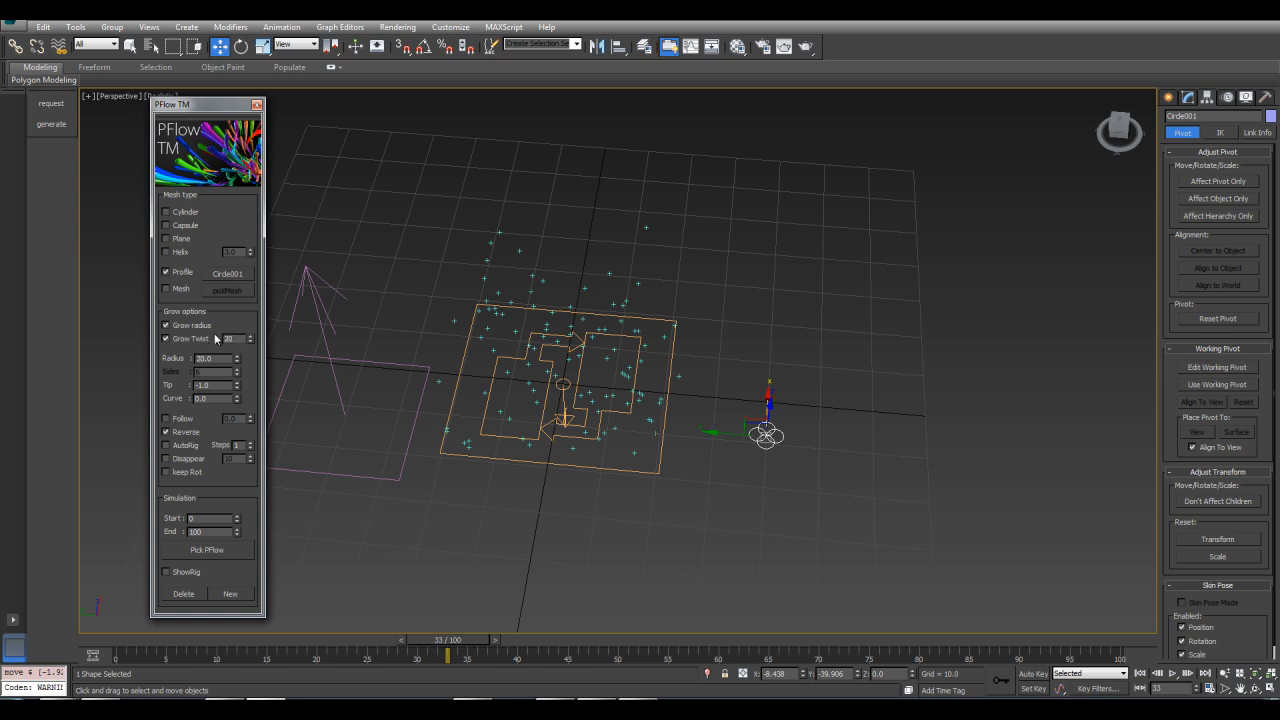
{"action": "left_click", "coordinate": [207, 550]}
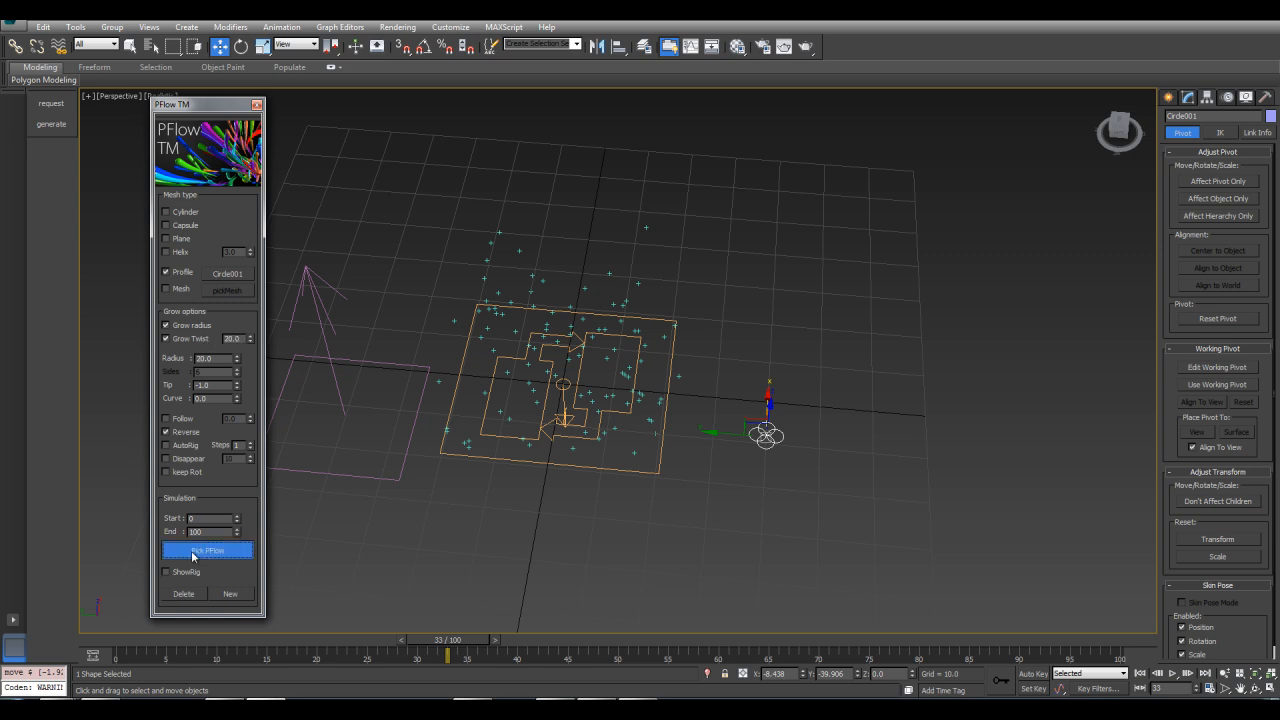
{"action": "left_click", "coordinate": [556, 466]}
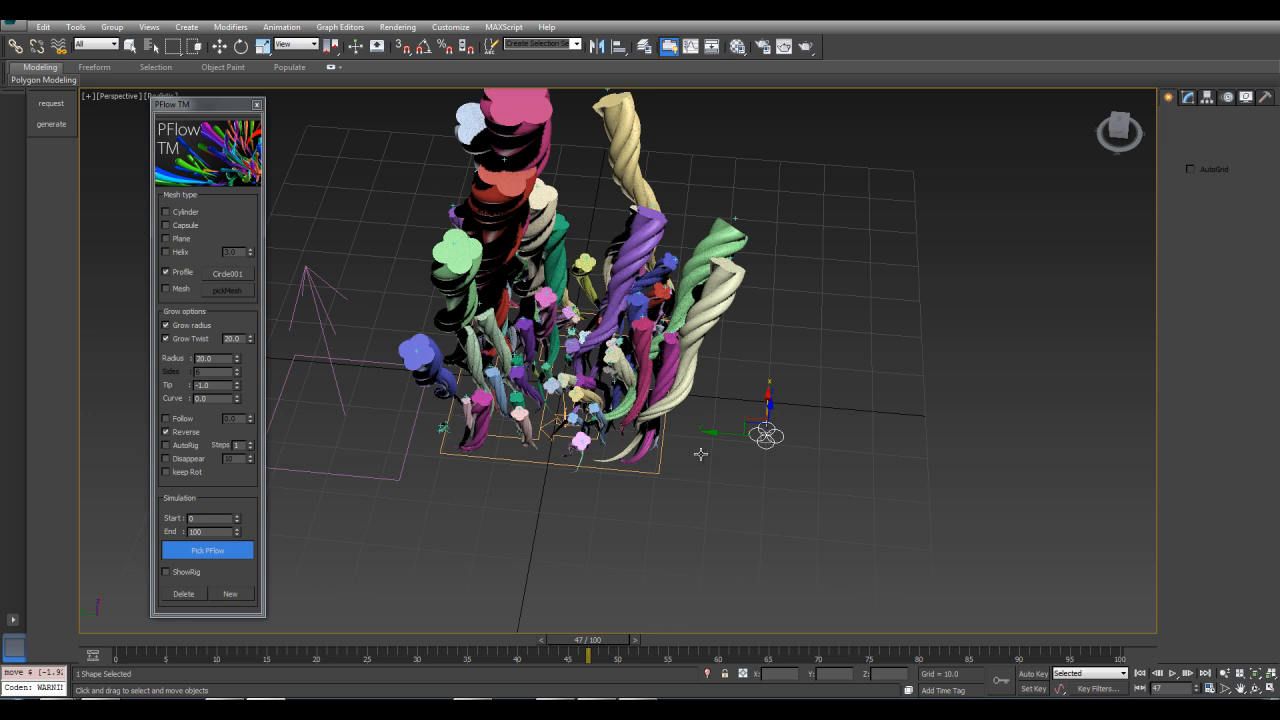
Inspect the grown twisted strands and scrub the timeline back to frame 37
{"action": "middle_click_drag", "start_coordinate": [698, 474], "coordinate": [657, 548], "text": "alt"}
{"action": "middle_click_drag", "start_coordinate": [641, 440], "coordinate": [670, 395], "text": "alt"}
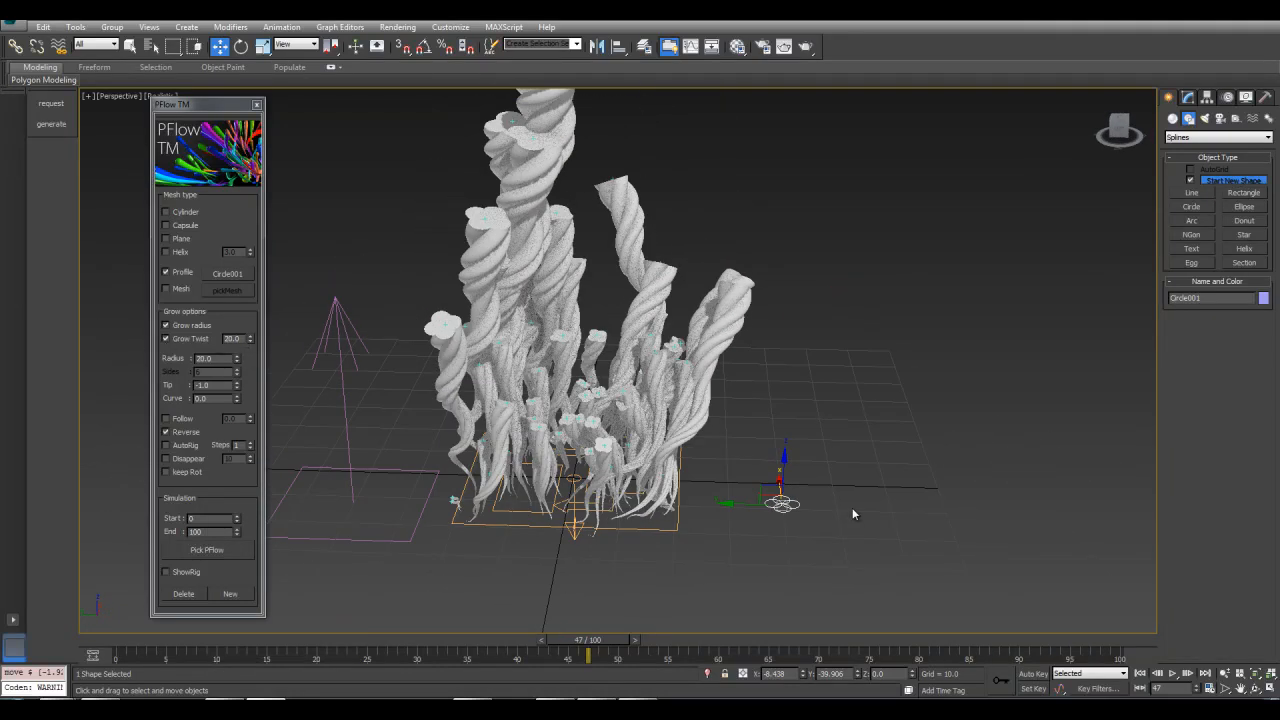
{"action": "left_click", "coordinate": [600, 645]}
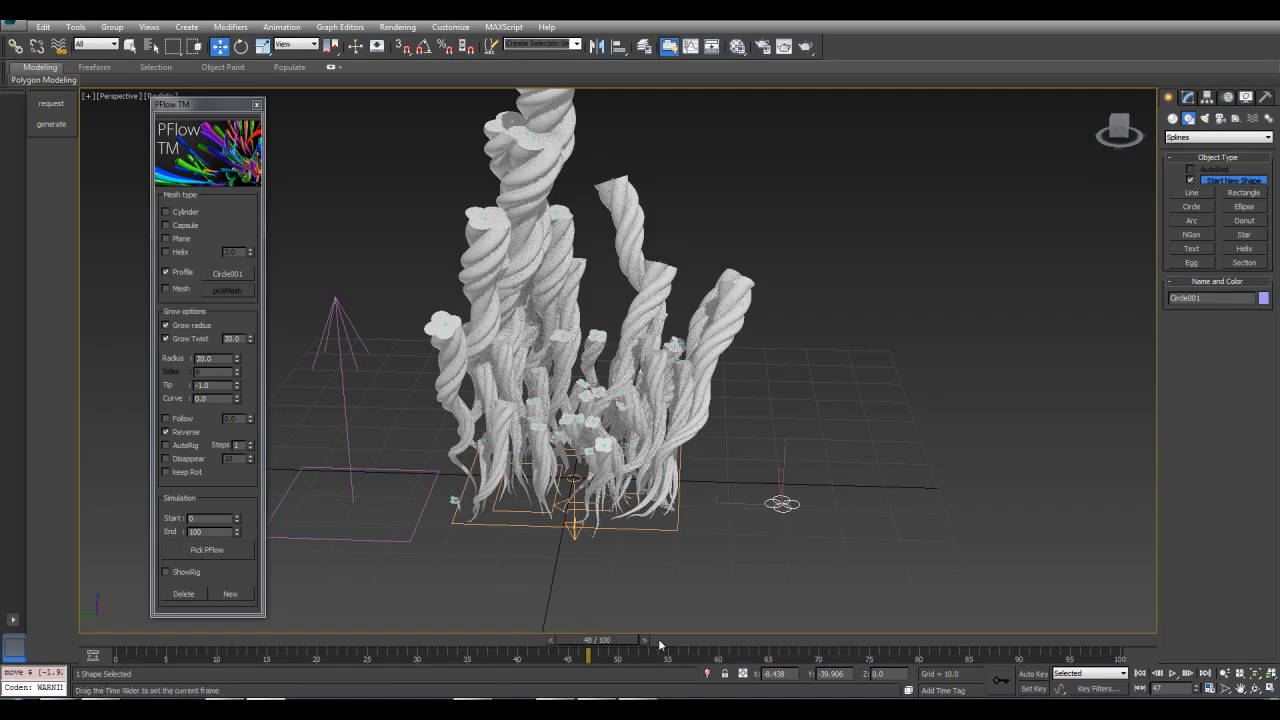
{"action": "left_click_drag", "start_coordinate": [561, 650], "coordinate": [487, 627]}
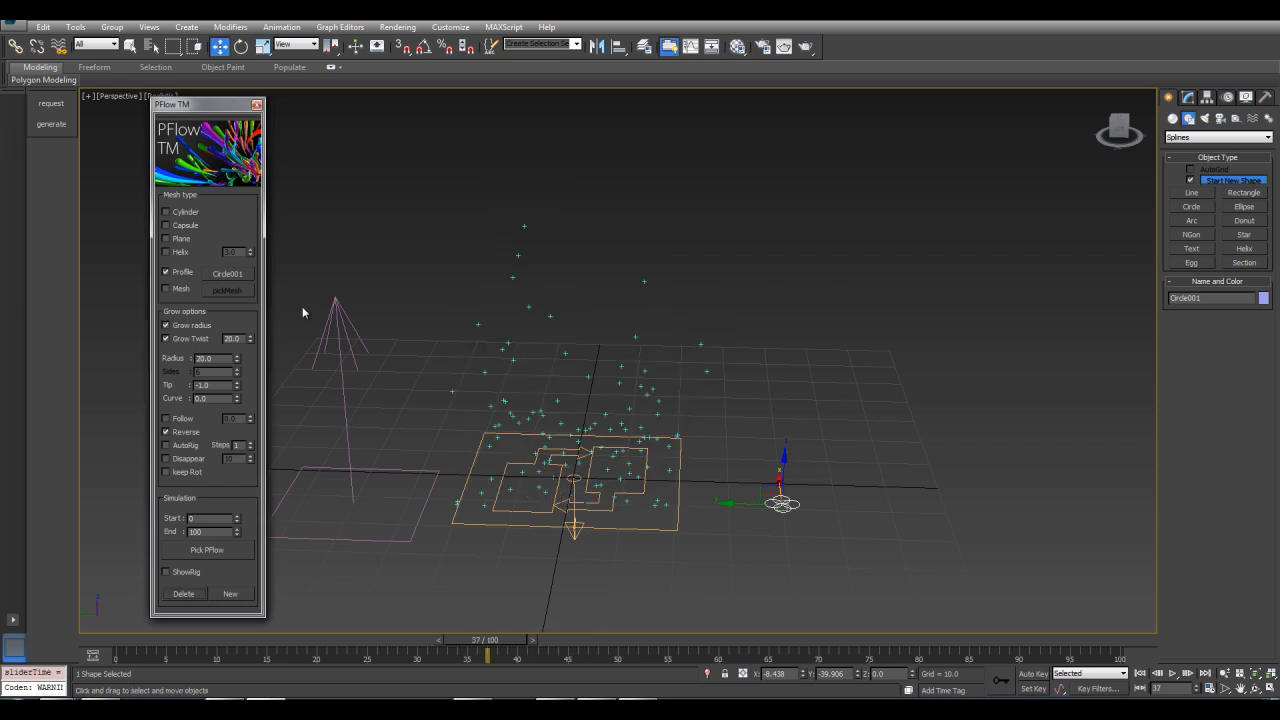
Switch the mesh type to Mesh and create a tall standard-primitive box beside the emitter
{"action": "left_click", "coordinate": [166, 289]}
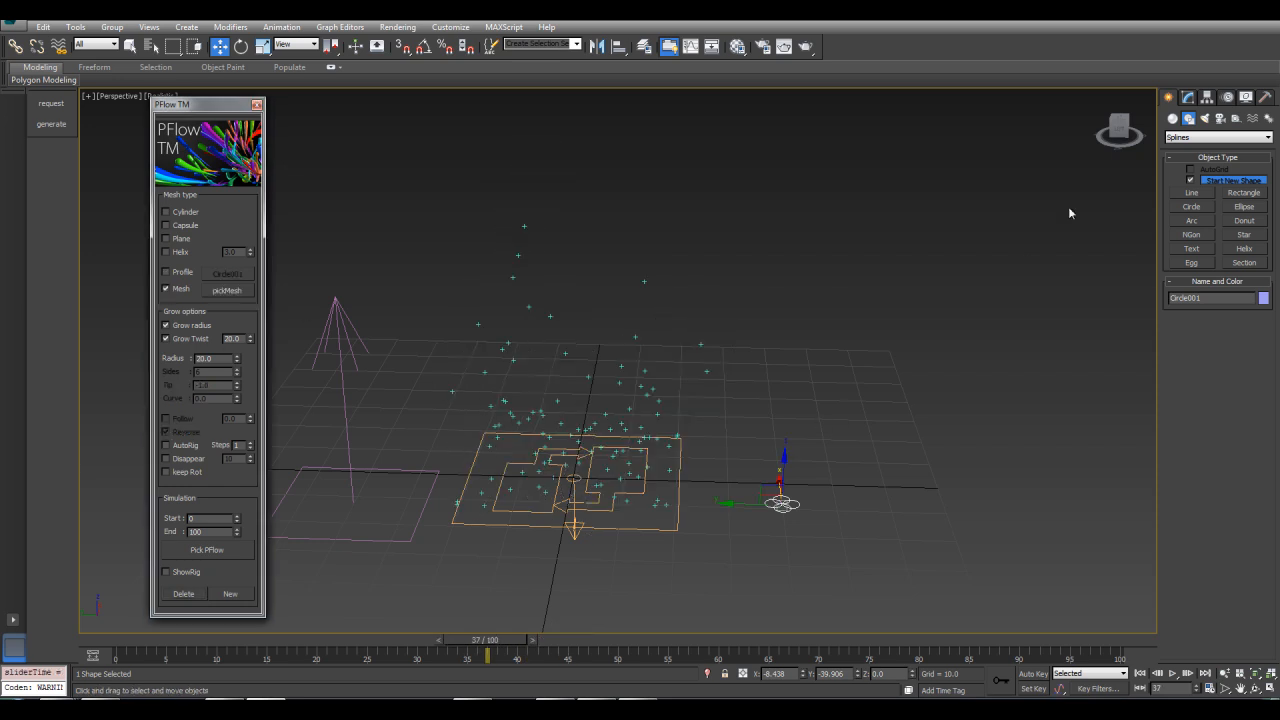
{"action": "middle_click_drag", "start_coordinate": [781, 433], "coordinate": [788, 366]}
{"action": "left_click", "coordinate": [1173, 118]}
{"action": "middle_click_drag", "start_coordinate": [1126, 171], "coordinate": [799, 372], "text": "alt"}
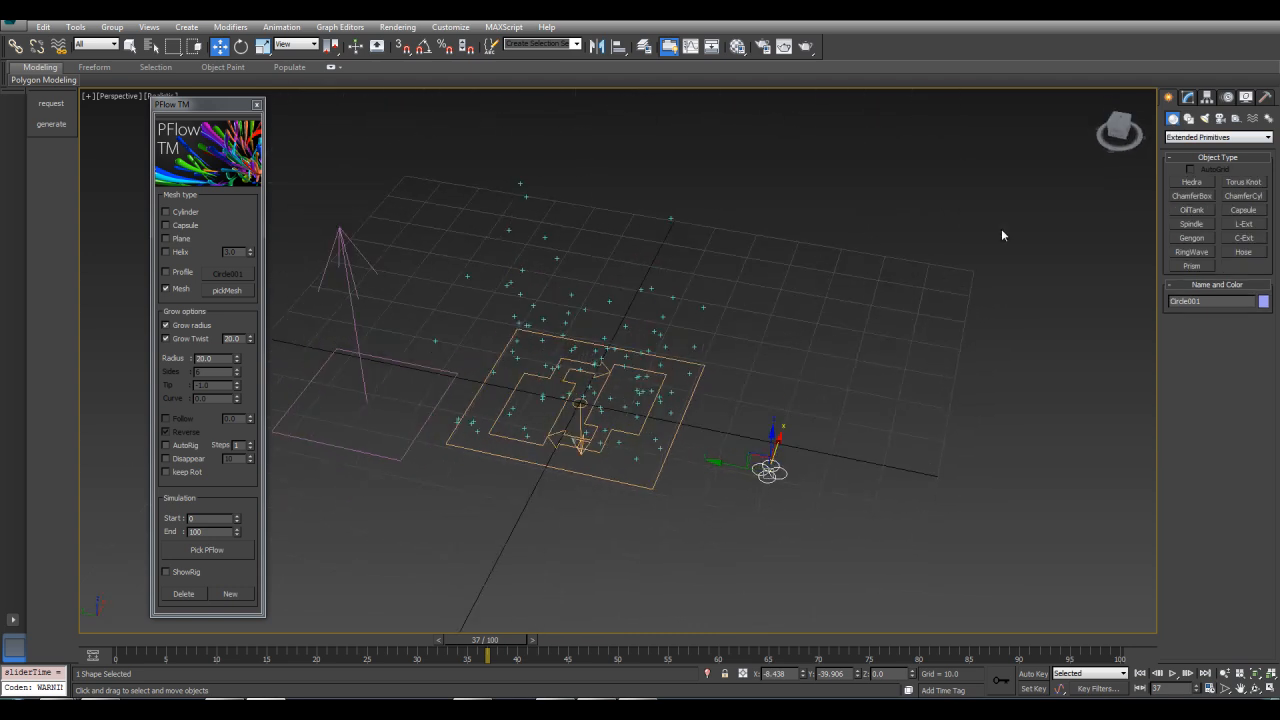
{"action": "left_click", "coordinate": [1217, 137]}
{"action": "left_click", "coordinate": [1205, 148]}
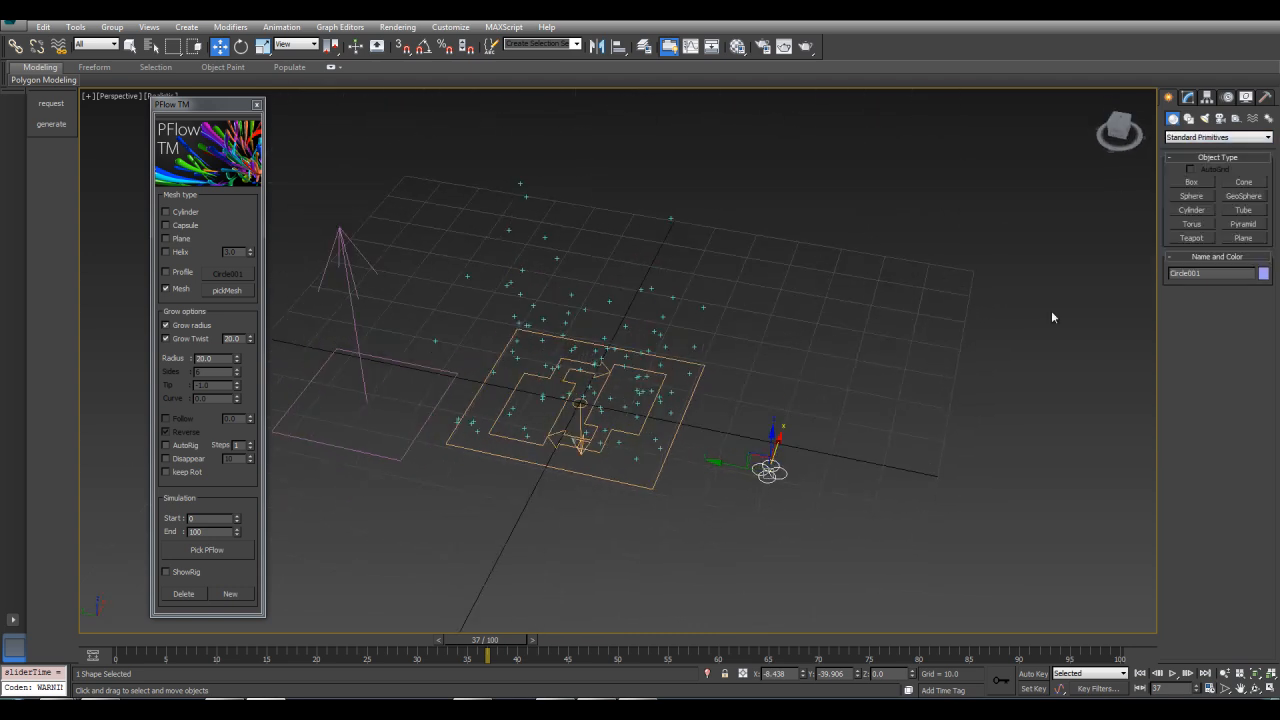
{"action": "left_click", "coordinate": [1192, 182]}
{"action": "left_click_drag", "start_coordinate": [834, 366], "coordinate": [876, 422]}
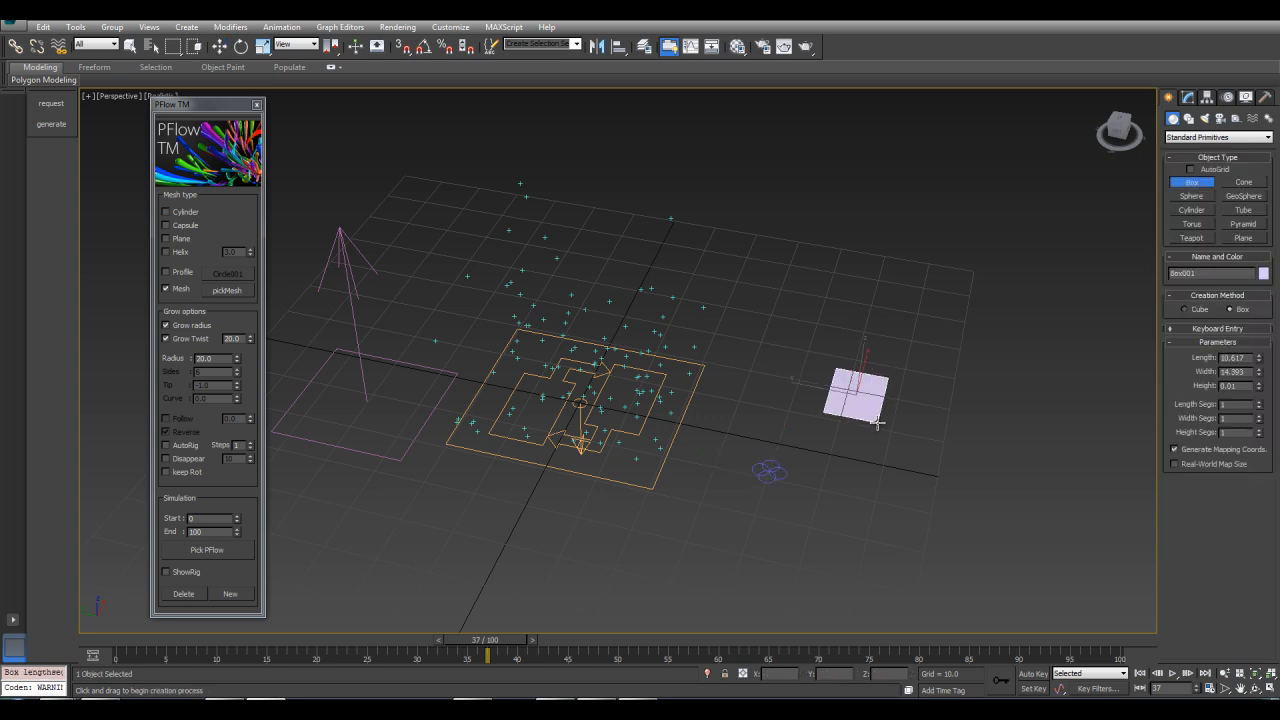
{"action": "left_click", "coordinate": [876, 288]}
{"action": "key", "text": "w"}
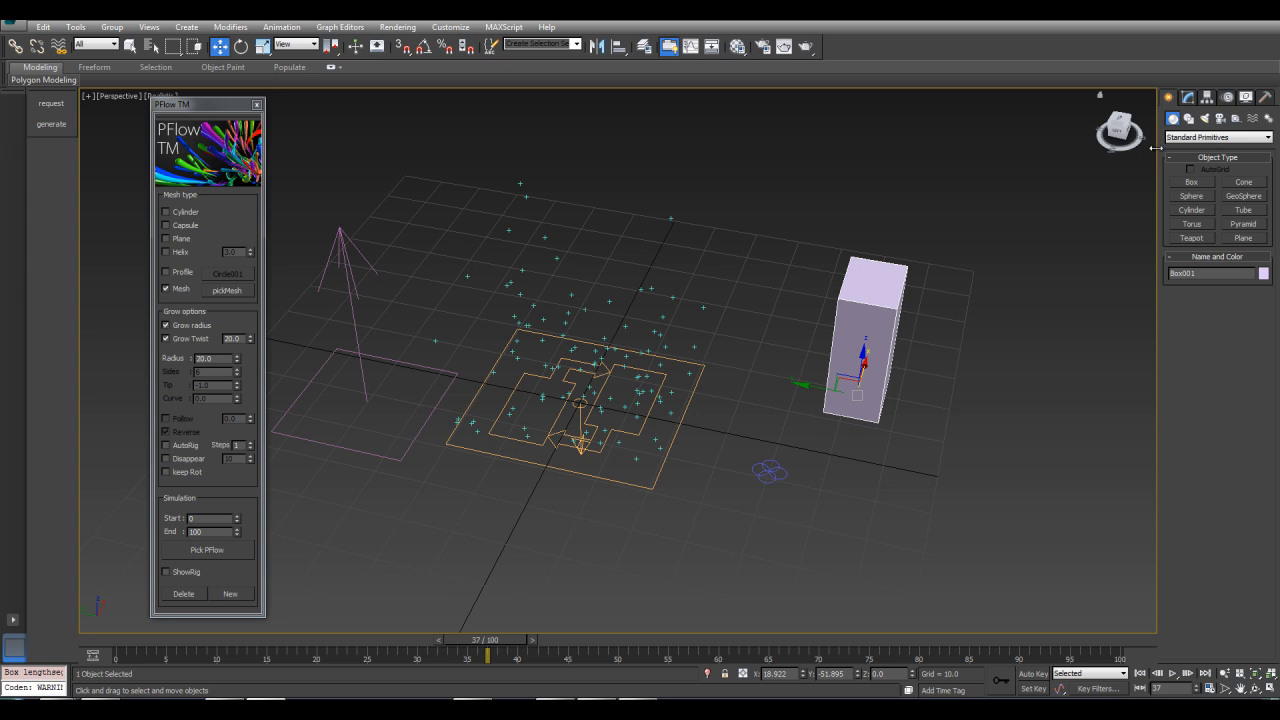
Set the box's length to about 7.6 units
{"action": "left_click", "coordinate": [1188, 97]}
{"action": "mouse_move", "coordinate": [1260, 336]}
{"action": "left_mouse_down"}
{"action": "mouse_move", "coordinate": [1259, 378]}
{"action": "mouse_move", "coordinate": [1247, 334]}
{"action": "left_mouse_up"}
{"action": "middle_click_drag", "start_coordinate": [820, 446], "coordinate": [800, 411], "text": "alt"}
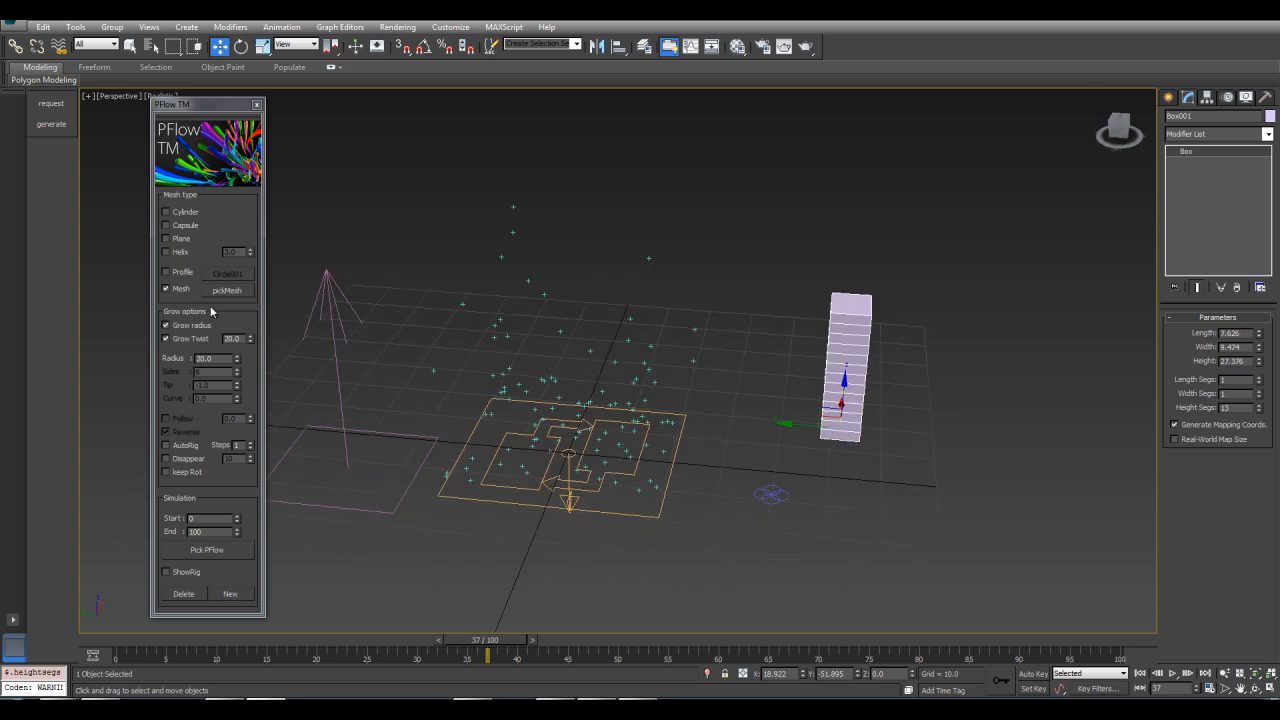
Pick the box Box001 as the strand mesh and disable Grow Twist
{"action": "left_click", "coordinate": [227, 290]}
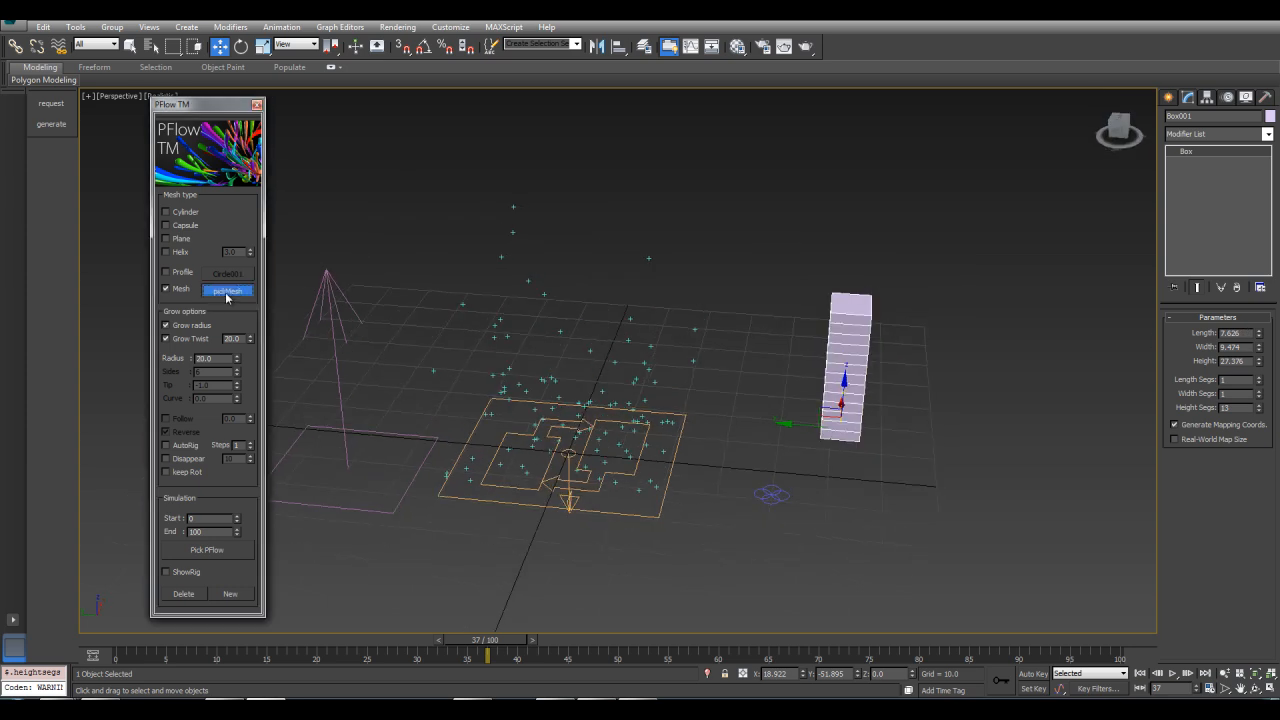
{"action": "left_click", "coordinate": [853, 335]}
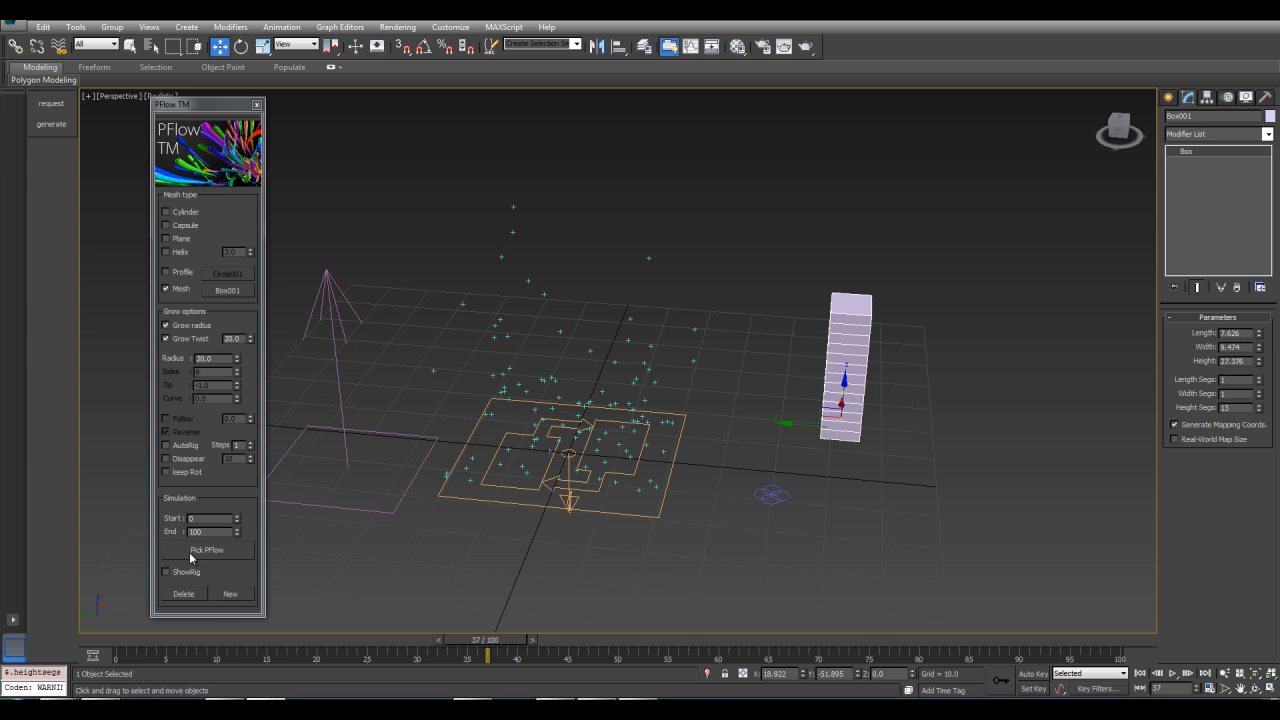
{"action": "left_click", "coordinate": [181, 341]}
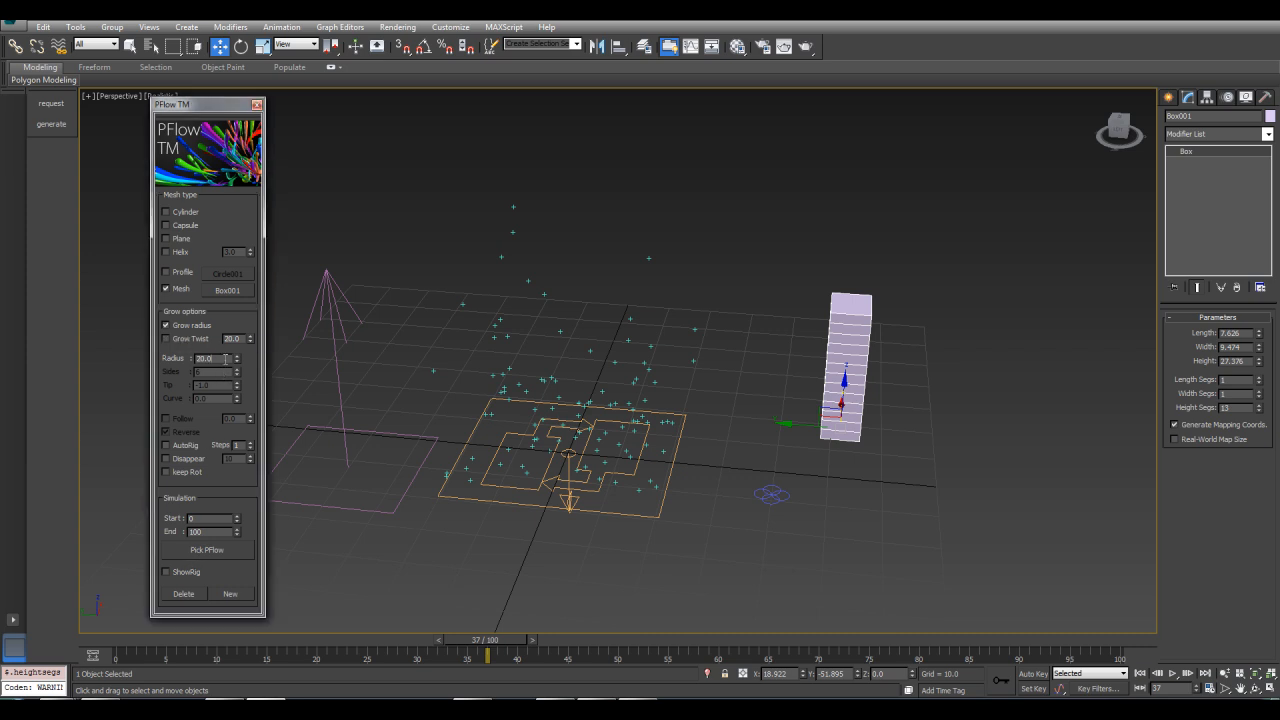
Generate box-mesh strands from the PF Source
{"action": "left_click", "coordinate": [207, 550]}
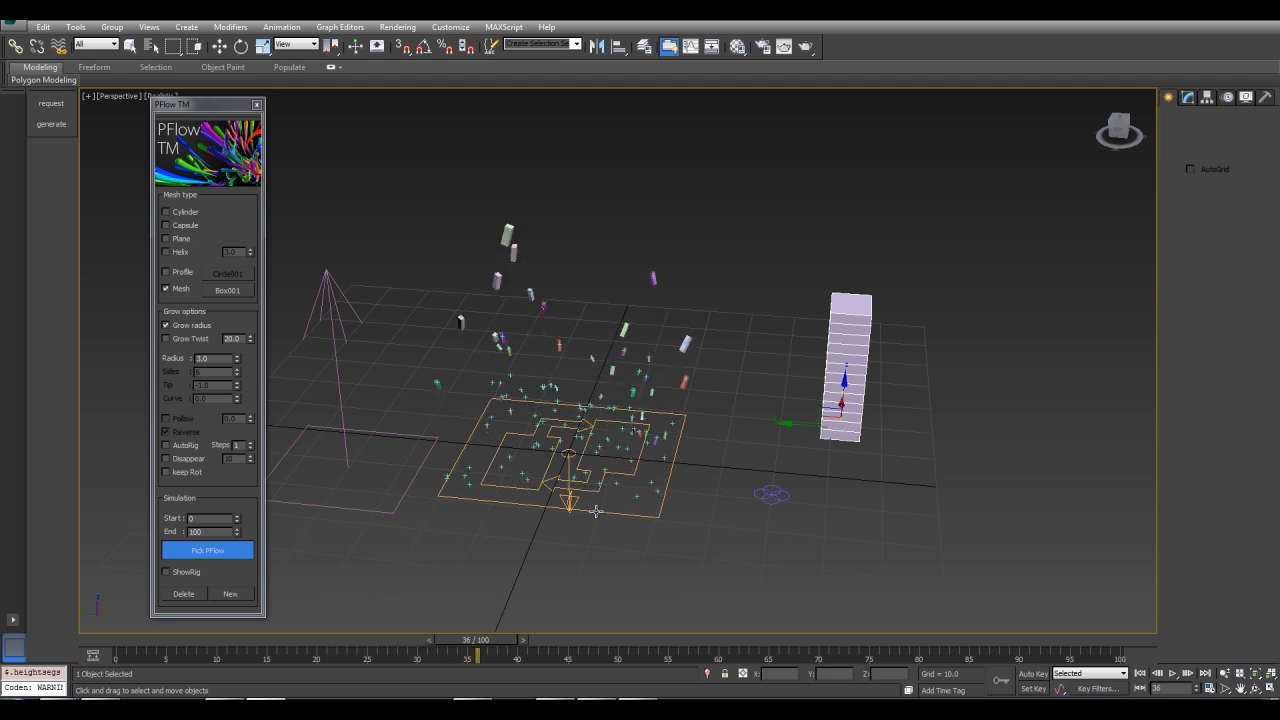
{"action": "left_click", "coordinate": [165, 325]}
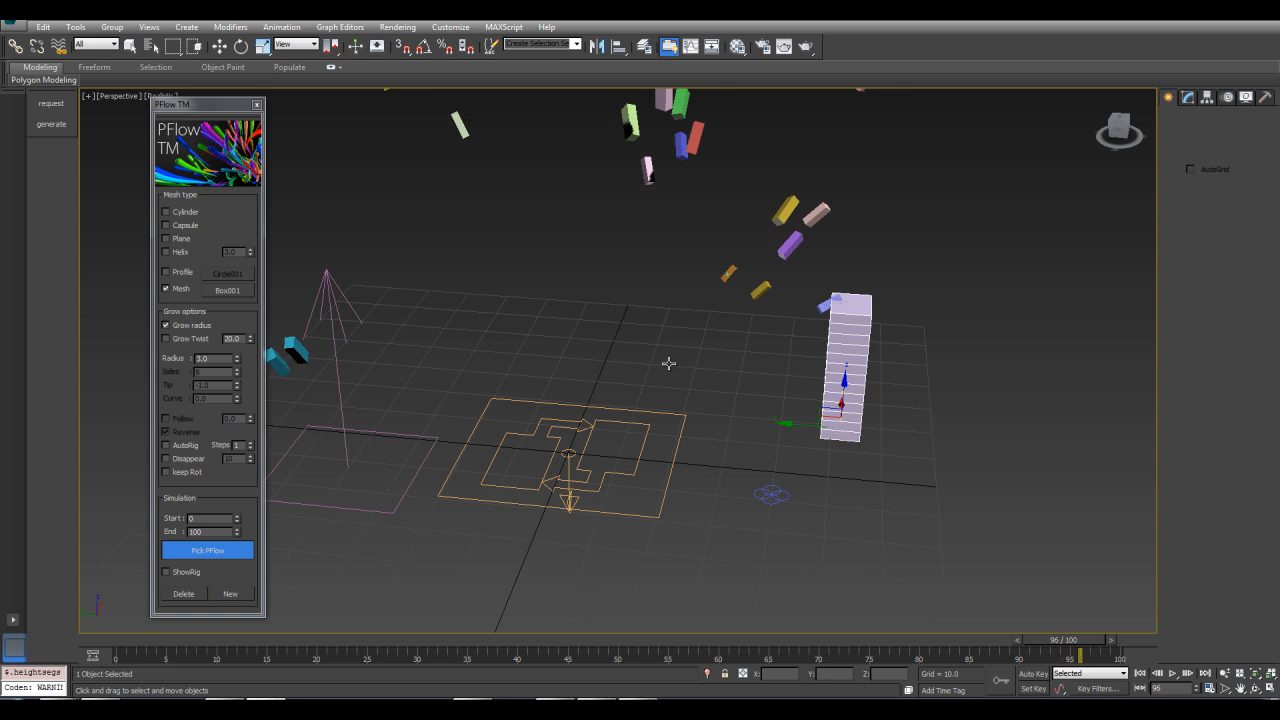
Increase the box mesh's height to about 54 units
{"action": "middle_click_drag", "start_coordinate": [660, 280], "coordinate": [643, 448]}
{"action": "scroll", "coordinate": [643, 448], "scroll_direction": "down", "scroll_amount": 5}
{"action": "middle_click_drag", "start_coordinate": [670, 365], "coordinate": [1074, 604], "text": "alt"}
{"action": "left_click_drag", "start_coordinate": [1100, 643], "coordinate": [869, 505]}
{"action": "key", "text": "w"}
{"action": "middle_click_drag", "start_coordinate": [869, 477], "coordinate": [668, 311], "text": "alt"}
{"action": "left_click", "coordinate": [1190, 96]}
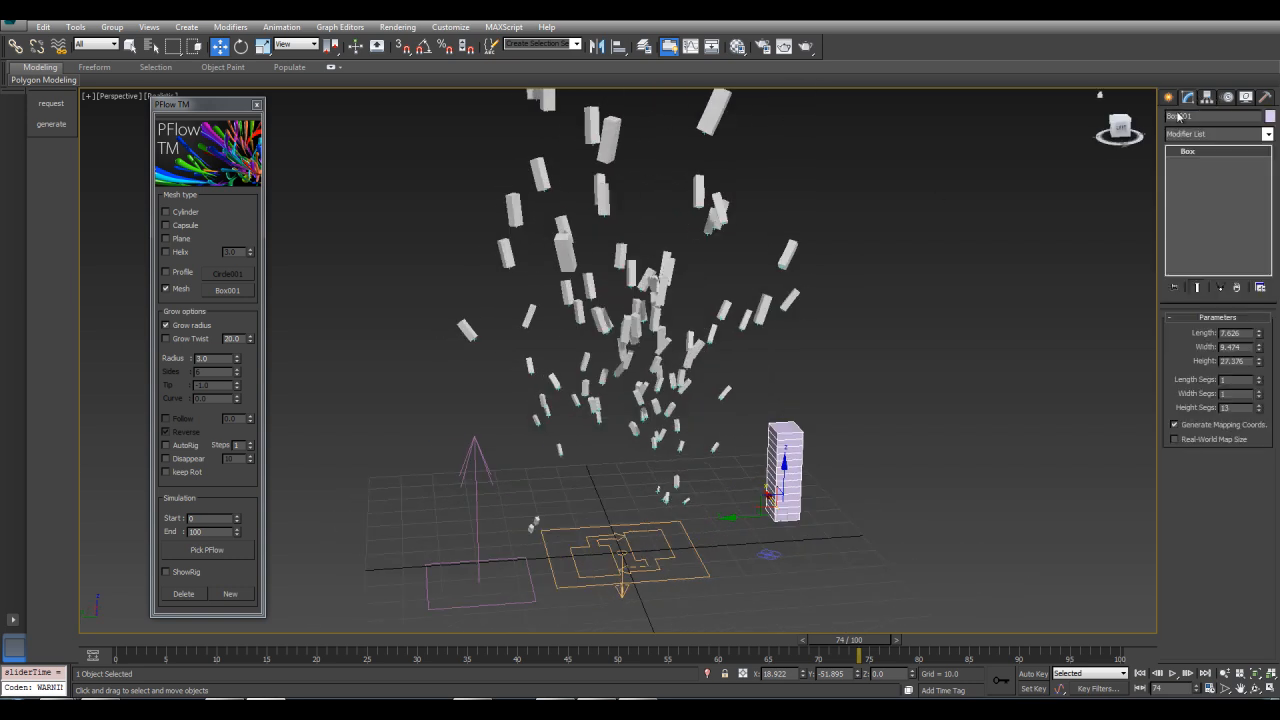
{"action": "left_click_drag", "start_coordinate": [1258, 364], "coordinate": [1235, 318]}
Delete the generated box strands
{"action": "middle_click_drag", "start_coordinate": [728, 370], "coordinate": [708, 537], "text": "alt"}
{"action": "left_click_drag", "start_coordinate": [868, 641], "coordinate": [984, 567]}
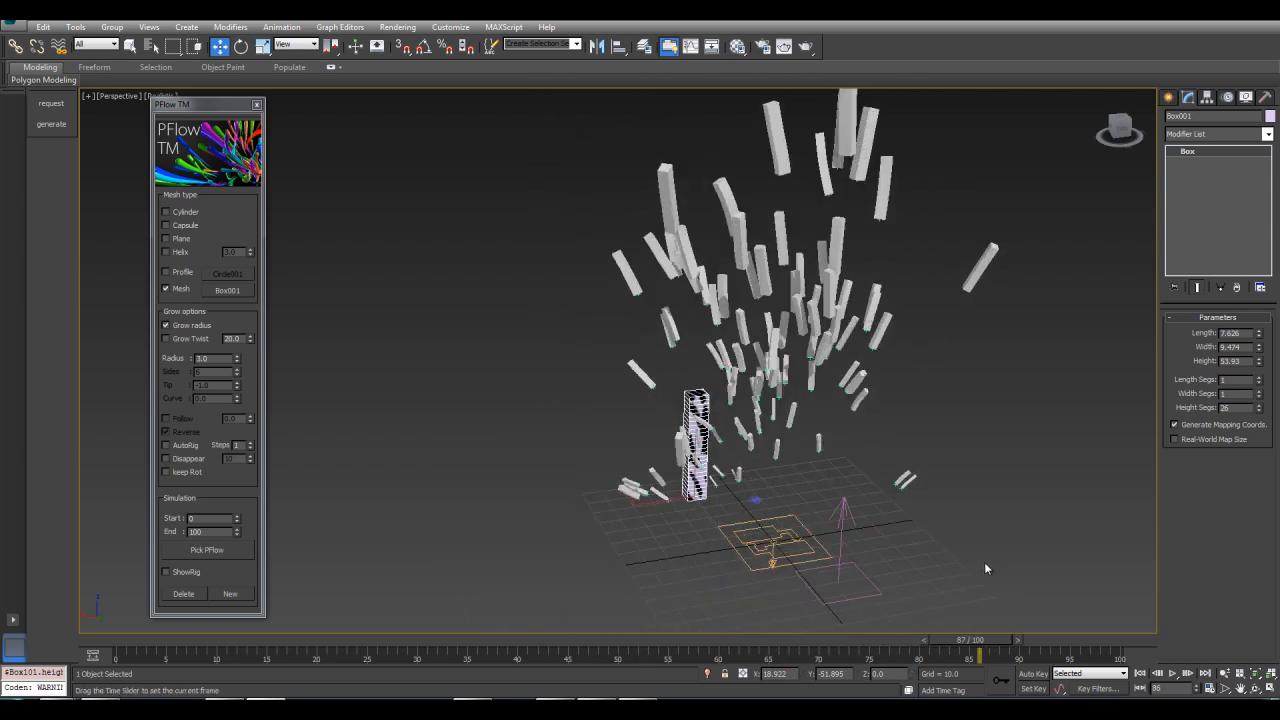
{"action": "middle_click_drag", "start_coordinate": [822, 408], "coordinate": [872, 322], "text": "alt"}
{"action": "middle_click_drag", "start_coordinate": [704, 205], "coordinate": [688, 385]}
{"action": "left_click", "coordinate": [689, 347]}
{"action": "middle_click_drag", "start_coordinate": [740, 453], "coordinate": [510, 490], "text": "alt"}
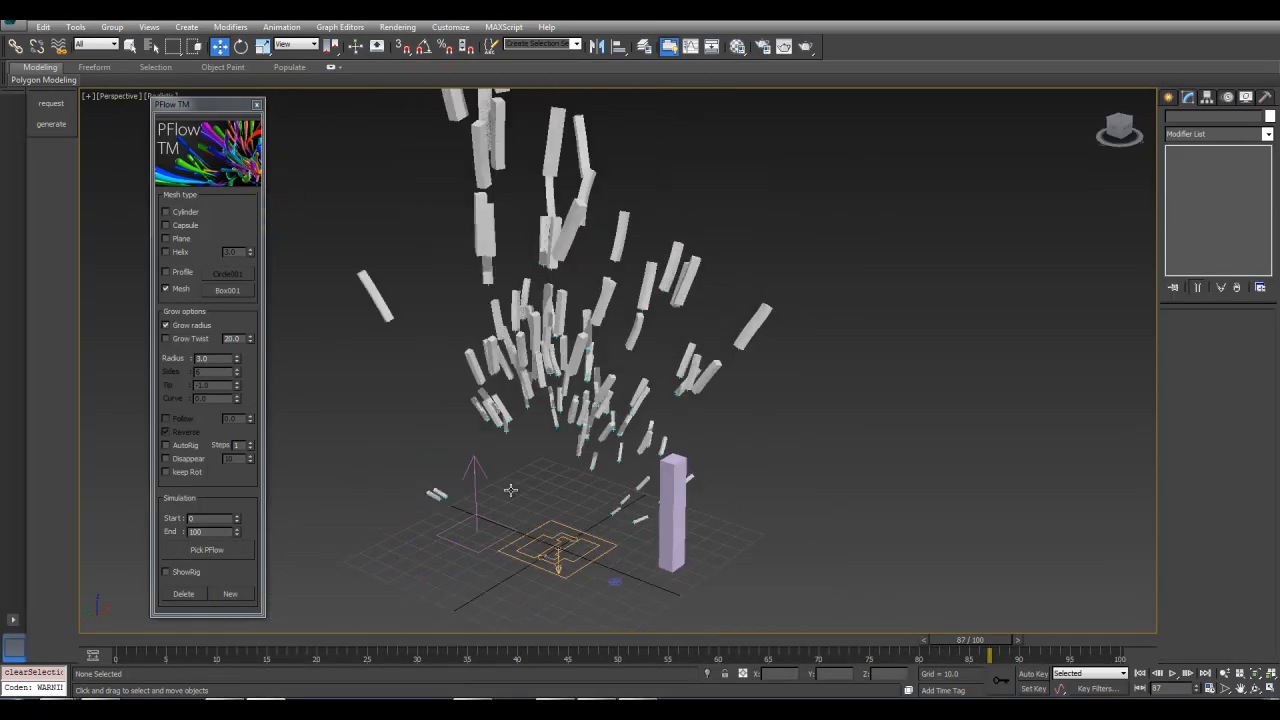
{"action": "left_click", "coordinate": [183, 595]}
Select the Wind space warp and raise its turbulence to about 0.47
{"action": "left_click", "coordinate": [477, 517]}
{"action": "scroll", "coordinate": [437, 560], "scroll_direction": "down", "scroll_amount": 3}
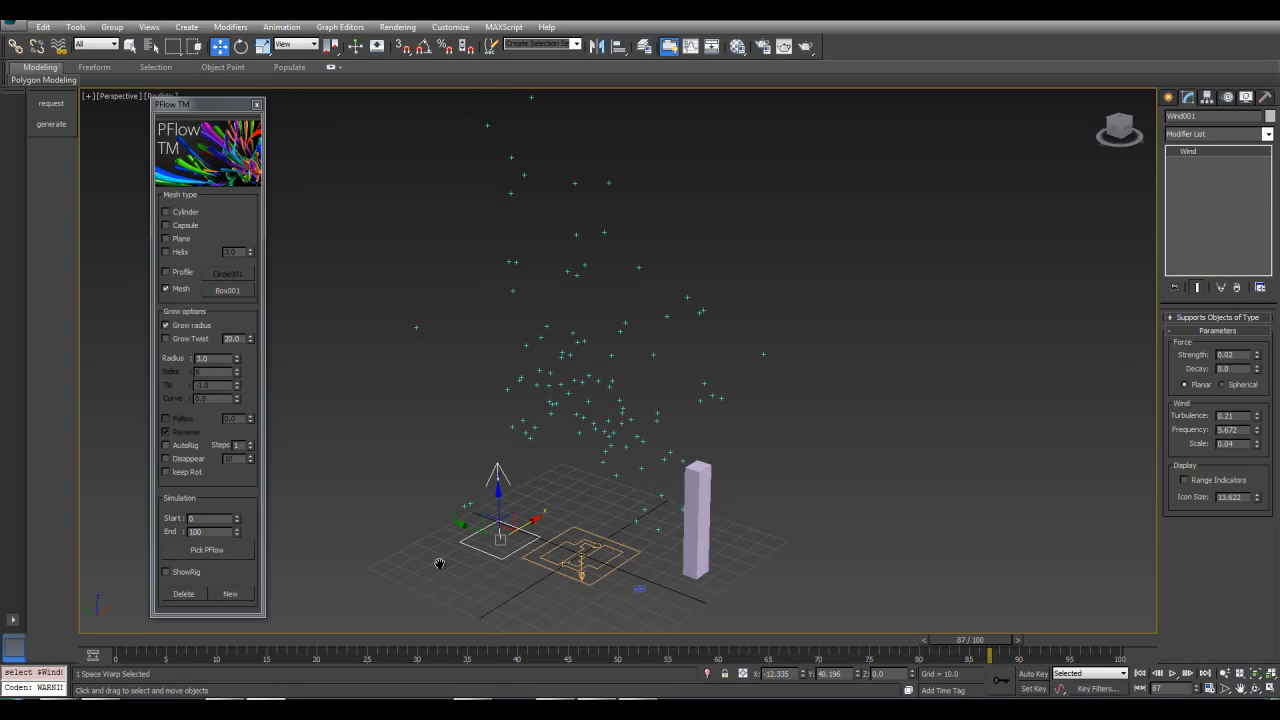
{"action": "left_click_drag", "start_coordinate": [972, 649], "coordinate": [919, 570]}
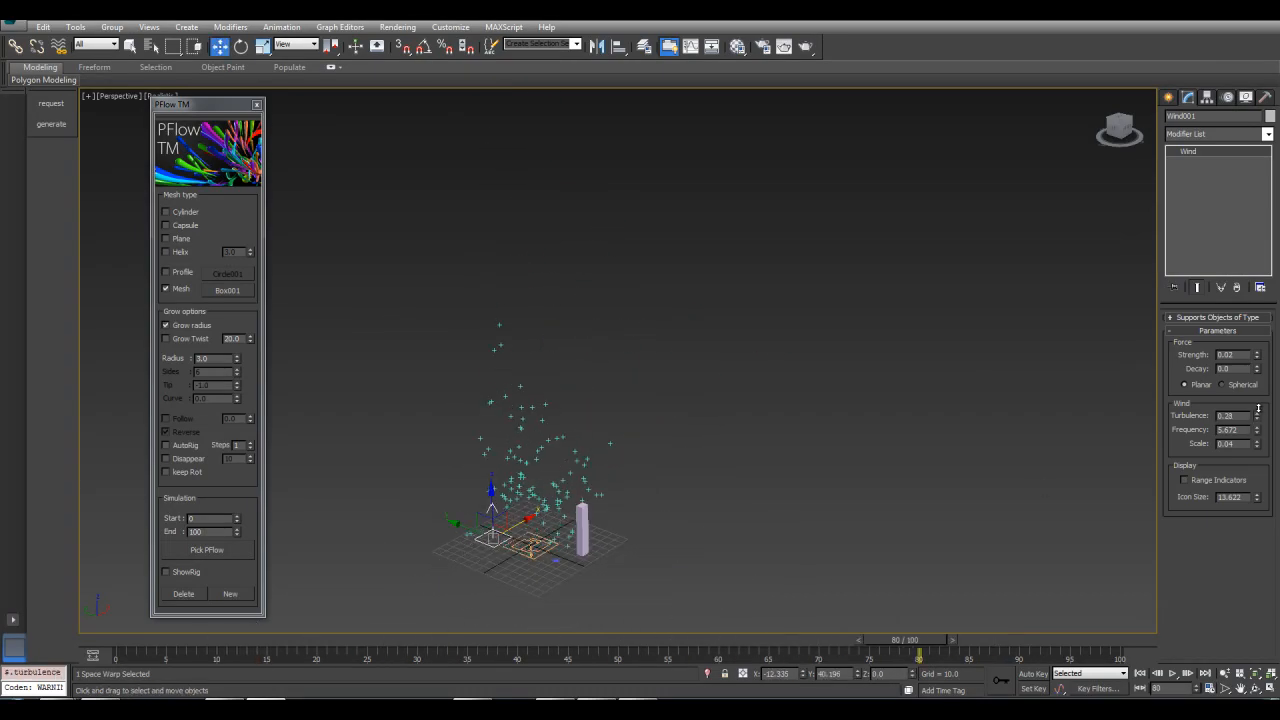
{"action": "left_click_drag", "start_coordinate": [914, 640], "coordinate": [956, 588]}
{"action": "key", "text": "w"}
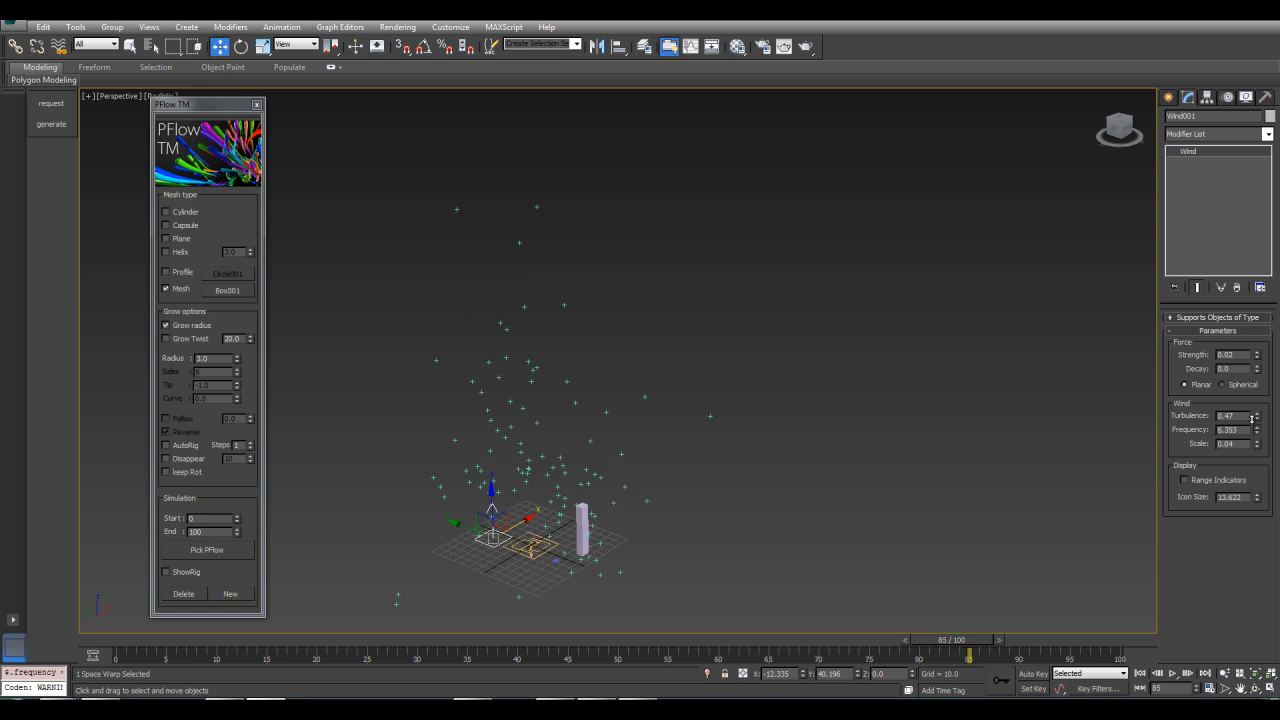
{"action": "left_click_drag", "start_coordinate": [945, 641], "coordinate": [1120, 460]}
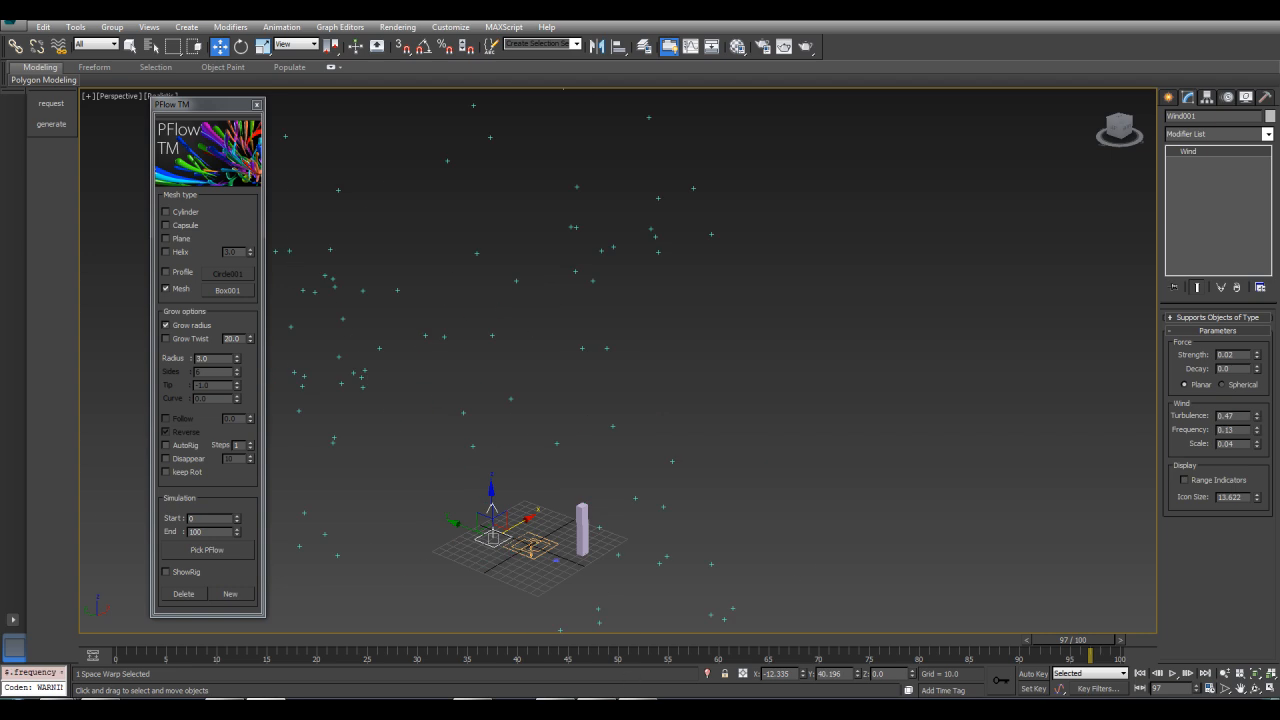
{"action": "left_click_drag", "start_coordinate": [869, 641], "coordinate": [756, 641]}
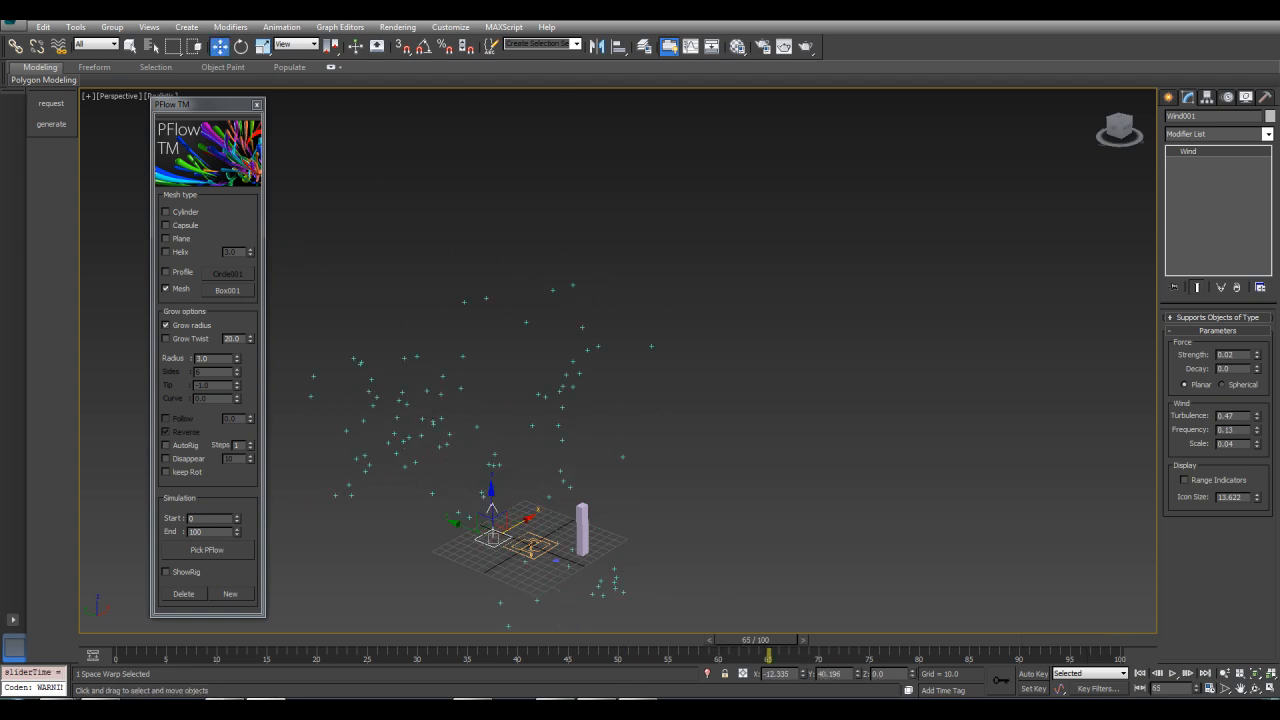
Set the wind's frequency to about 4.6 and scrub the timeline to check the particles
{"action": "left_click_drag", "start_coordinate": [1257, 433], "coordinate": [1221, 248]}
{"action": "left_click_drag", "start_coordinate": [752, 641], "coordinate": [975, 585]}
{"action": "key", "text": "w"}
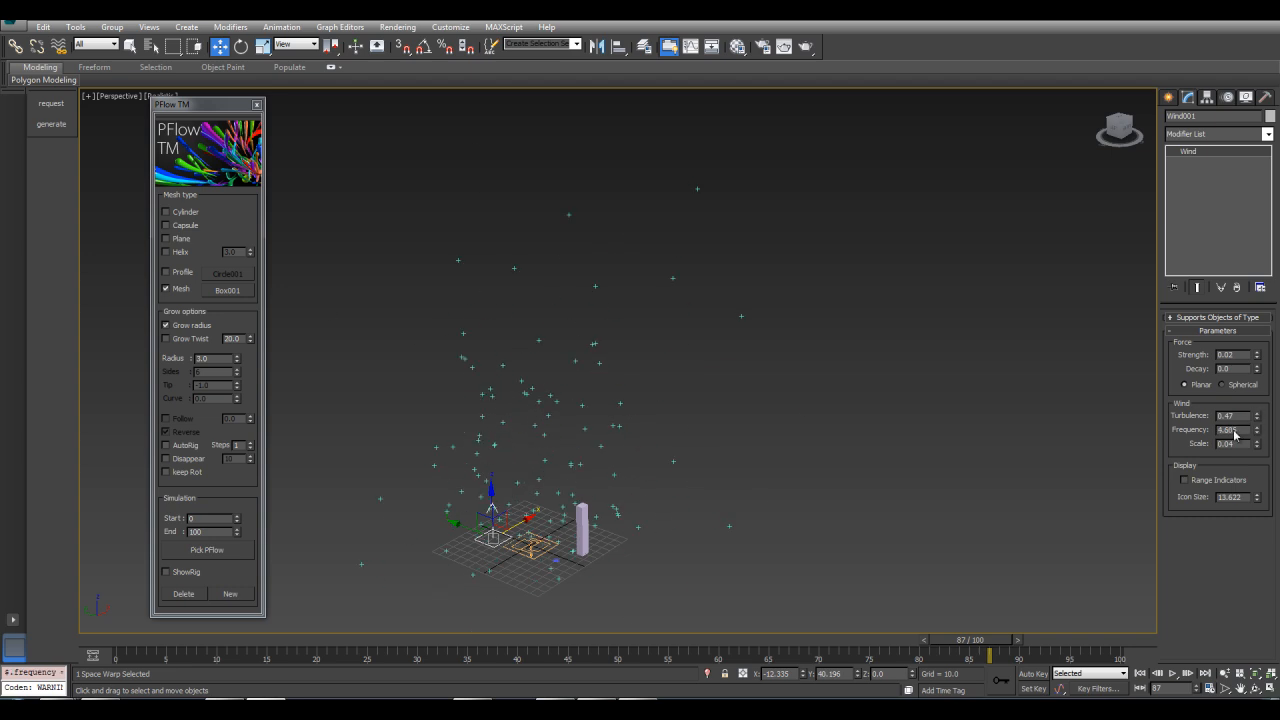
{"action": "left_click_drag", "start_coordinate": [978, 641], "coordinate": [951, 524]}
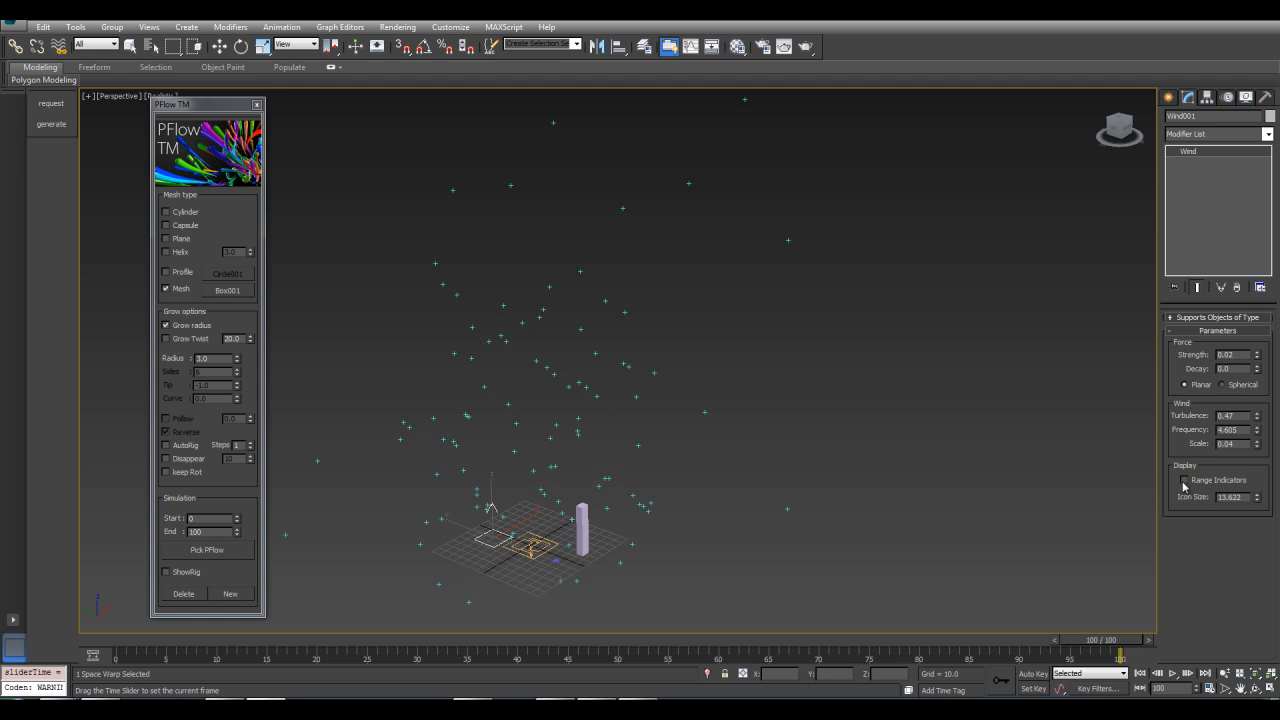
{"action": "left_click_drag", "start_coordinate": [764, 652], "coordinate": [647, 647]}
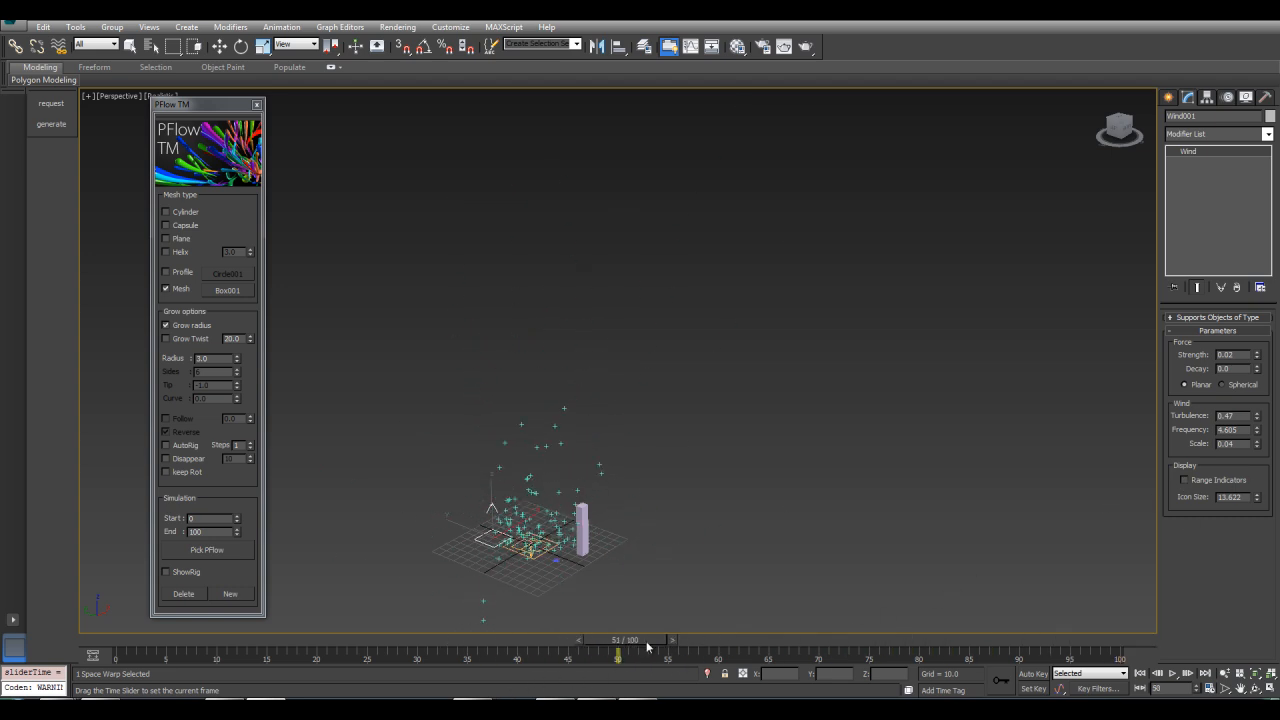
Regenerate the box strands by picking the PF Source
{"action": "left_click_drag", "start_coordinate": [823, 593], "coordinate": [171, 660]}
{"action": "key", "text": "w"}
{"action": "left_click", "coordinate": [210, 551]}
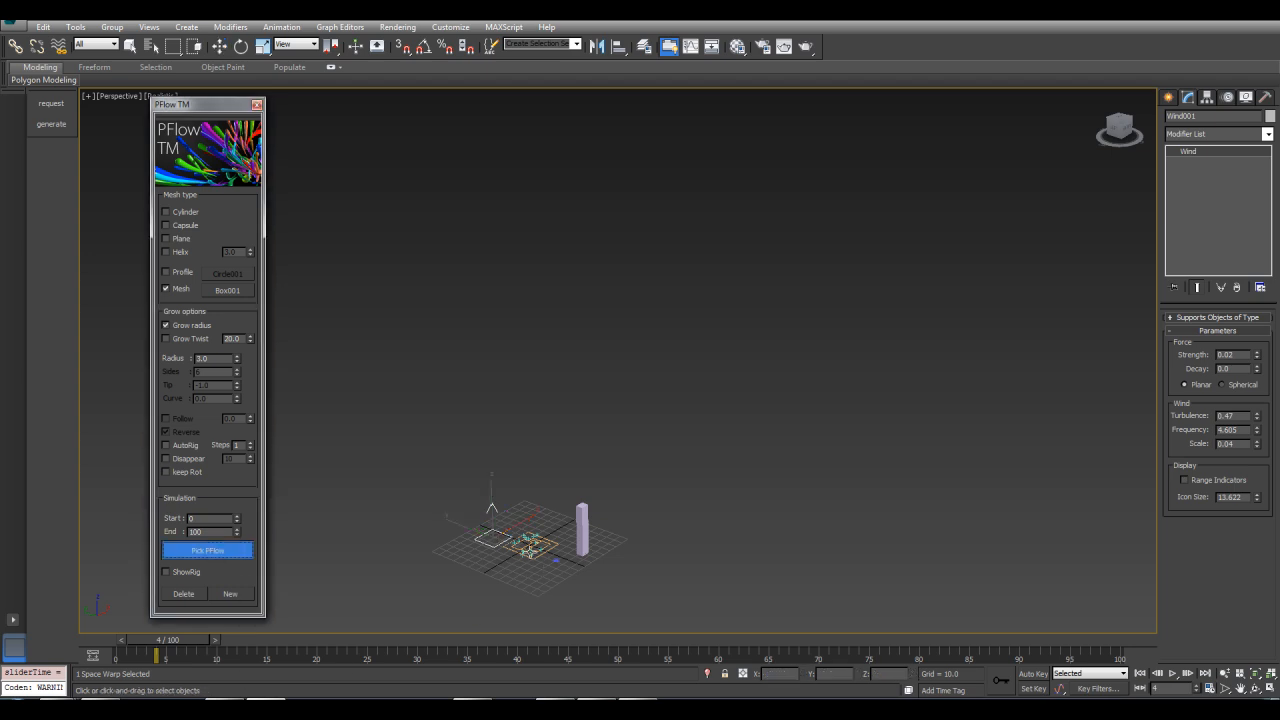
{"action": "left_click", "coordinate": [530, 547]}
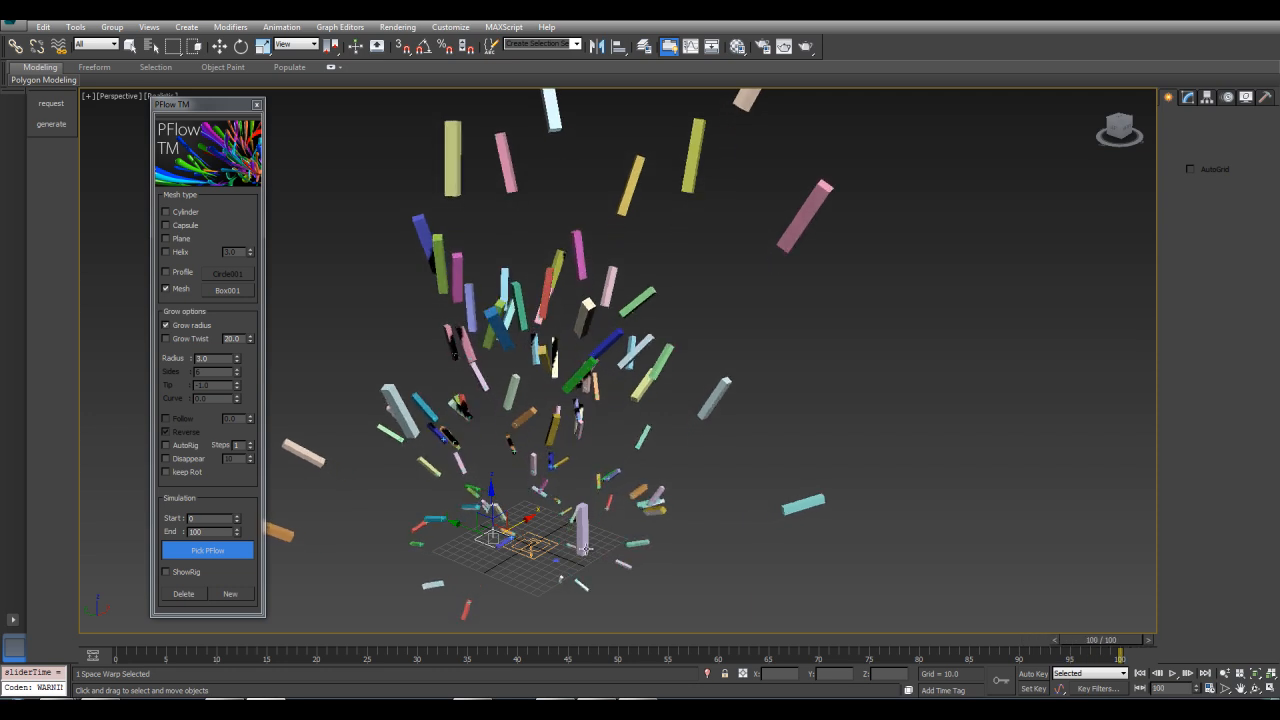
Select the Box001 mesh and raise its height to about 151 in the box parameters
{"action": "middle_click_drag", "start_coordinate": [615, 417], "coordinate": [672, 610], "text": "alt"}
{"action": "left_click_drag", "start_coordinate": [1061, 642], "coordinate": [709, 636]}
{"action": "key", "text": "w"}
{"action": "middle_click_drag", "start_coordinate": [698, 547], "coordinate": [626, 548], "text": "alt"}
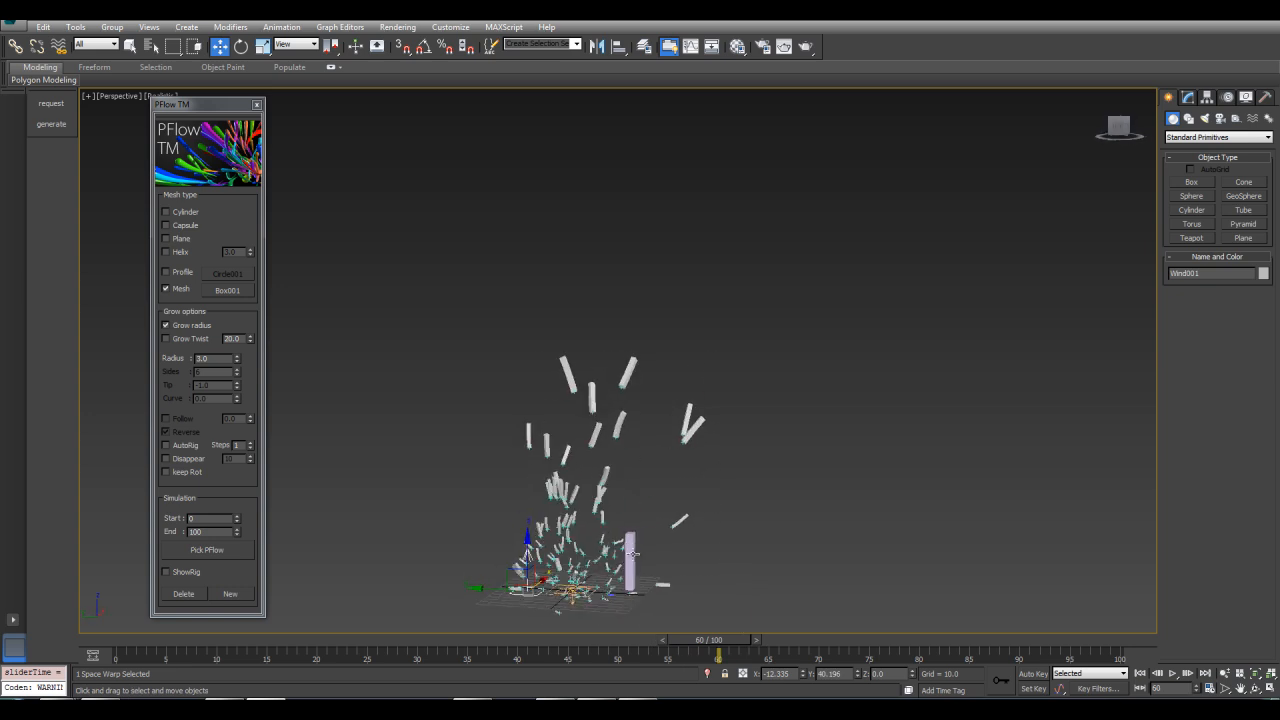
{"action": "left_click", "coordinate": [630, 553]}
{"action": "scroll", "coordinate": [630, 553], "scroll_direction": "up", "scroll_amount": 5}
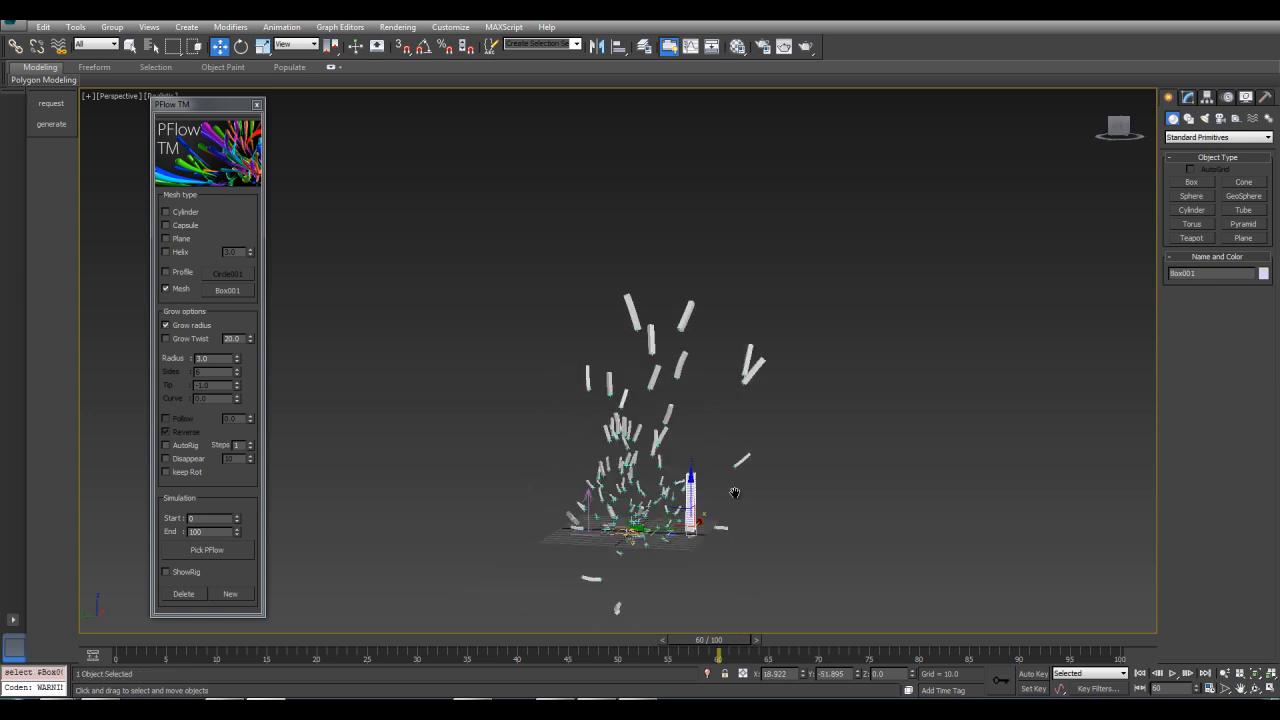
{"action": "left_click", "coordinate": [1189, 96]}
{"action": "left_click_drag", "start_coordinate": [1259, 360], "coordinate": [1243, 240]}
Orbit, zoom and scrub the timeline to inspect the box-based strands
{"action": "middle_click_drag", "start_coordinate": [745, 357], "coordinate": [736, 448]}
{"action": "scroll", "coordinate": [748, 410], "scroll_direction": "down", "scroll_amount": 3}
{"action": "middle_click_drag", "start_coordinate": [750, 401], "coordinate": [821, 407], "text": "alt"}
{"action": "left_click_drag", "start_coordinate": [720, 650], "coordinate": [638, 645]}
{"action": "key", "text": "w"}
{"action": "middle_click_drag", "start_coordinate": [730, 450], "coordinate": [817, 398], "text": "alt"}
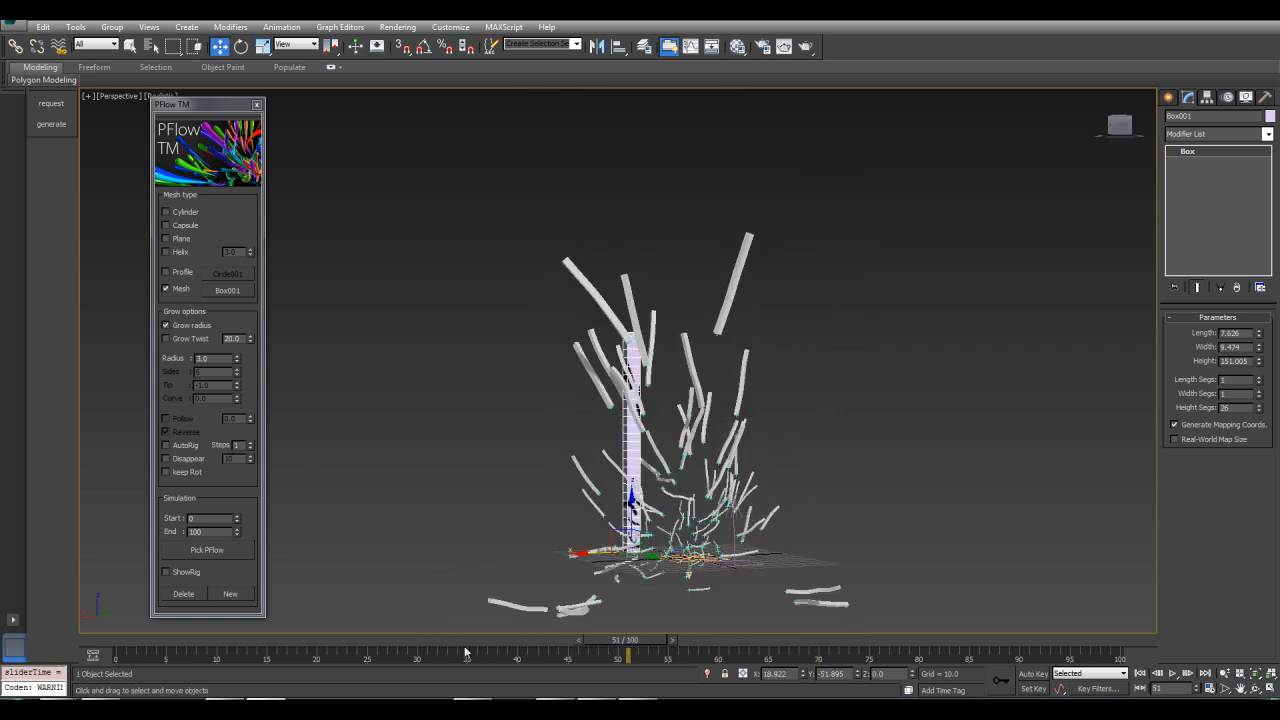
{"action": "left_click_drag", "start_coordinate": [650, 642], "coordinate": [741, 632]}
{"action": "scroll", "coordinate": [663, 478], "scroll_direction": "up", "scroll_amount": 5}
{"action": "key", "text": "w"}
{"action": "scroll", "coordinate": [762, 440], "scroll_direction": "down", "scroll_amount": 4}
{"action": "middle_click_drag", "start_coordinate": [722, 310], "coordinate": [620, 397]}
{"action": "scroll", "coordinate": [668, 498], "scroll_direction": "down", "scroll_amount": 4}
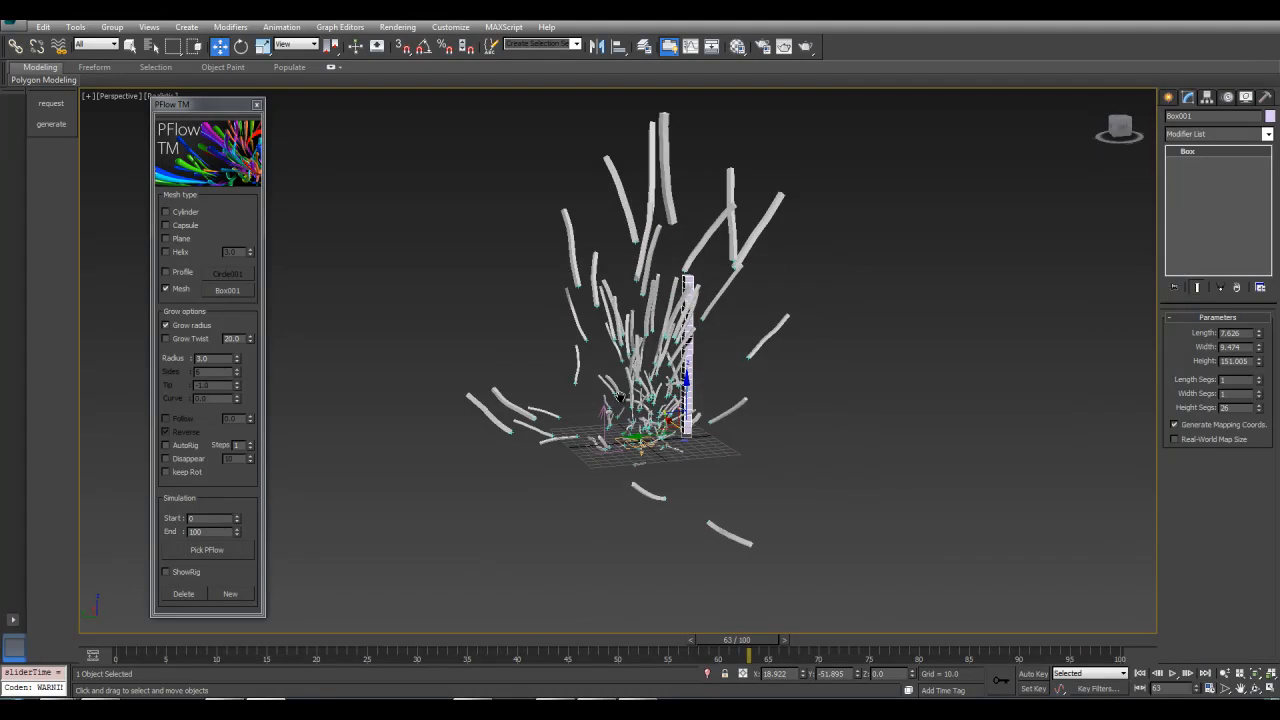
{"action": "scroll", "coordinate": [620, 397], "scroll_direction": "up", "scroll_amount": 3}
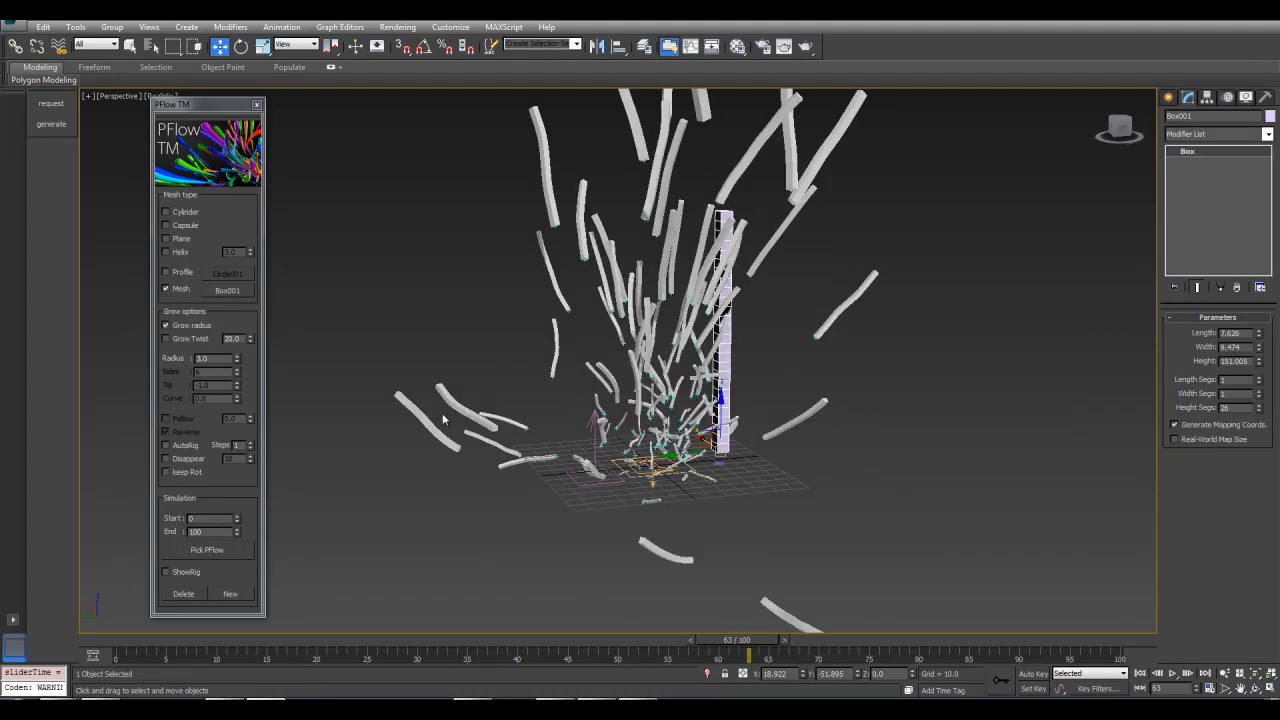
Delete the generated box strands and switch the mesh type to Cylinder
{"action": "left_click", "coordinate": [180, 595]}
{"action": "middle_click_drag", "start_coordinate": [363, 280], "coordinate": [436, 338]}
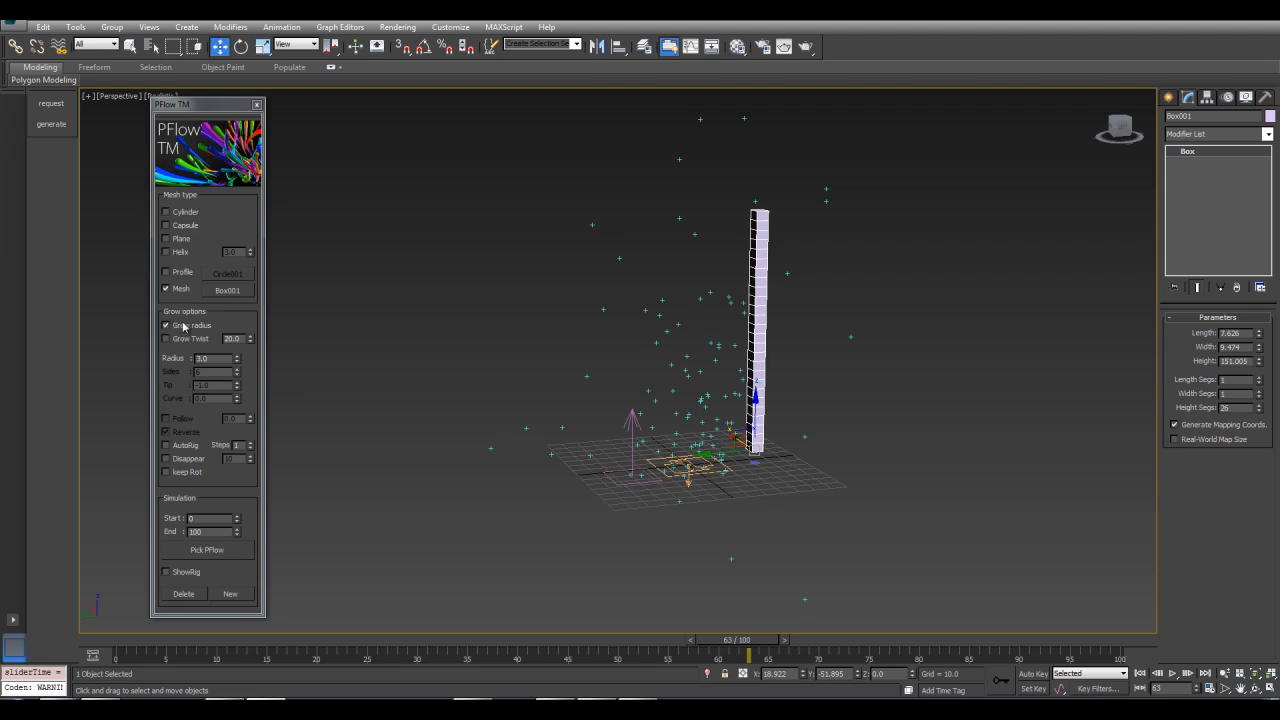
{"action": "left_click", "coordinate": [167, 212]}
{"action": "middle_click_drag", "start_coordinate": [789, 360], "coordinate": [756, 355]}
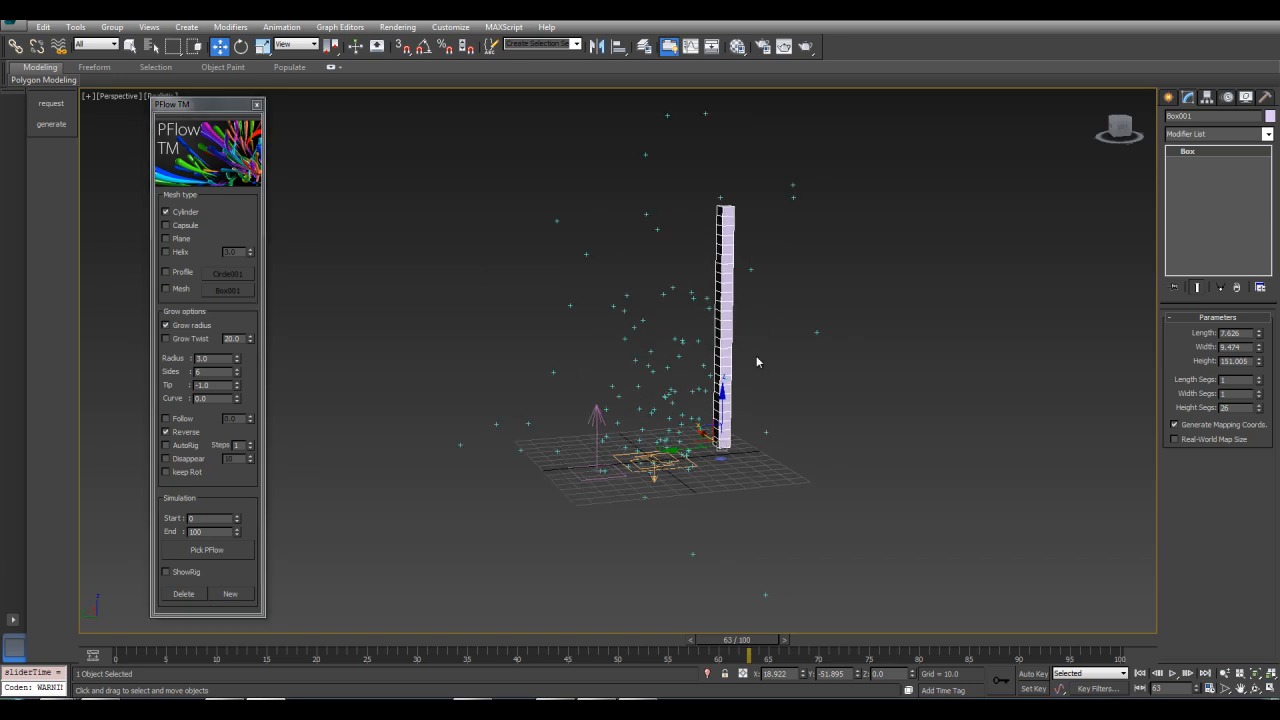
Delete the Box001 object from the scene
{"action": "key", "text": "Delete"}
{"action": "middle_click_drag", "start_coordinate": [376, 339], "coordinate": [402, 336]}
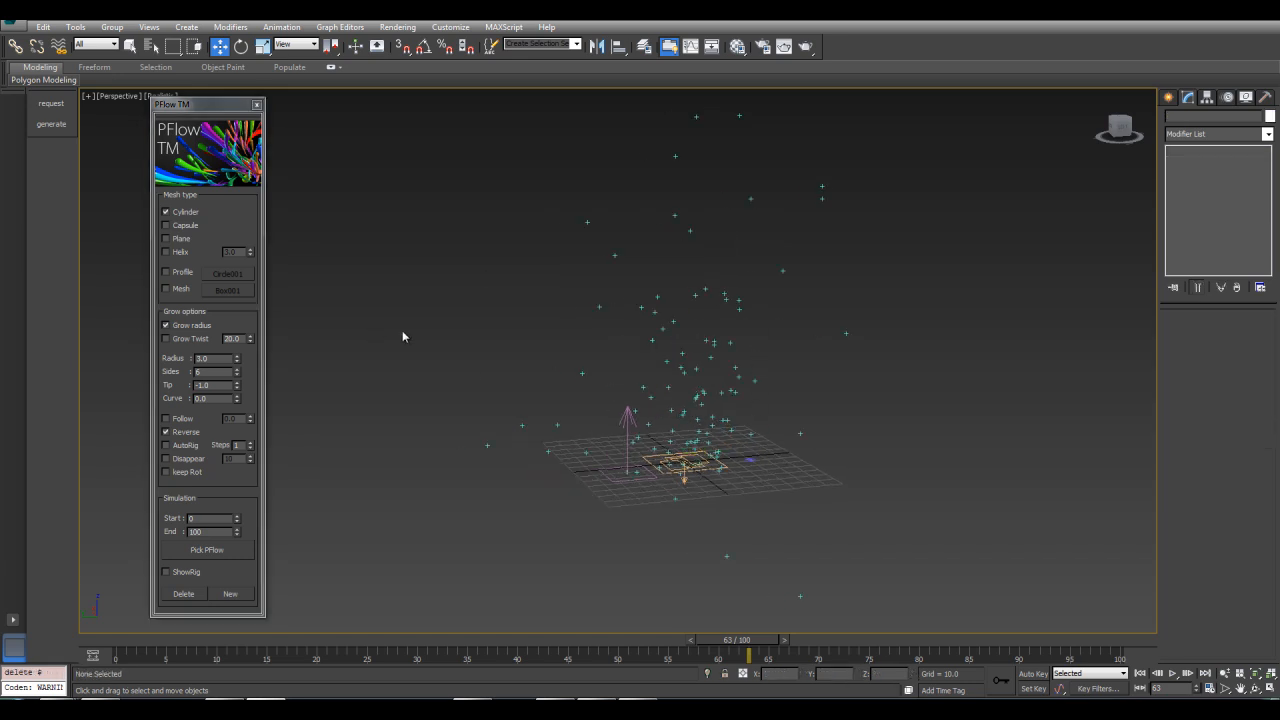
{"action": "mouse_move", "coordinate": [427, 403]}
{"action": "middle_mouse_down"}
{"action": "mouse_move", "coordinate": [397, 394]}
{"action": "mouse_move", "coordinate": [419, 407]}
{"action": "middle_mouse_up"}
{"action": "scroll", "coordinate": [419, 407], "scroll_direction": "up", "scroll_amount": 3}
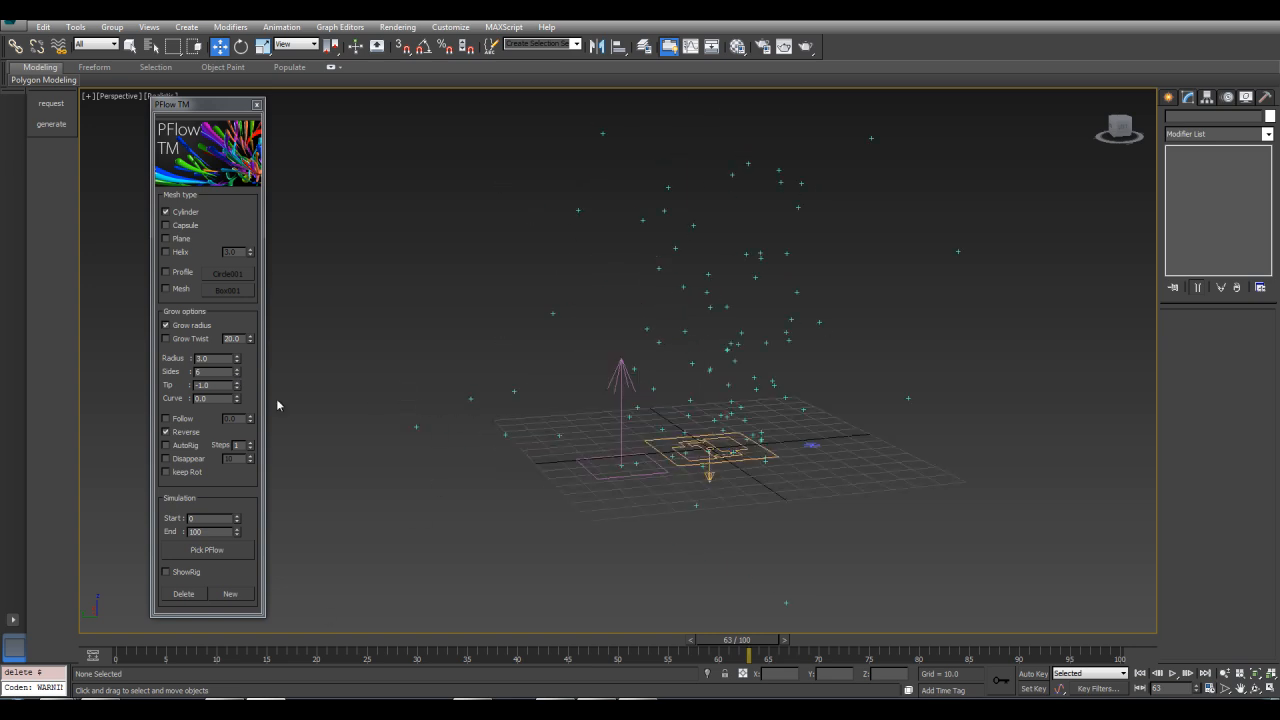
Generate cylinder strands by picking the PF Source
{"action": "left_click", "coordinate": [207, 550]}
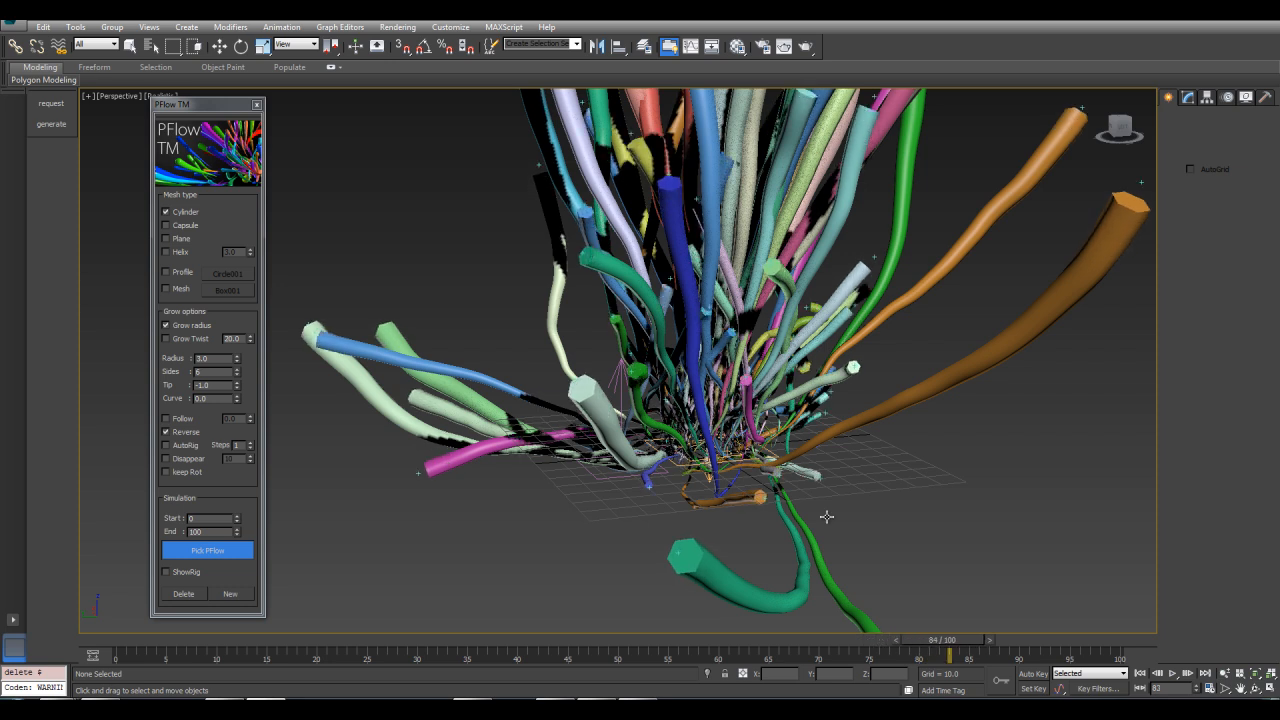
{"action": "key", "text": "Escape"}
{"action": "middle_click_drag", "start_coordinate": [688, 492], "coordinate": [643, 474], "text": "alt"}
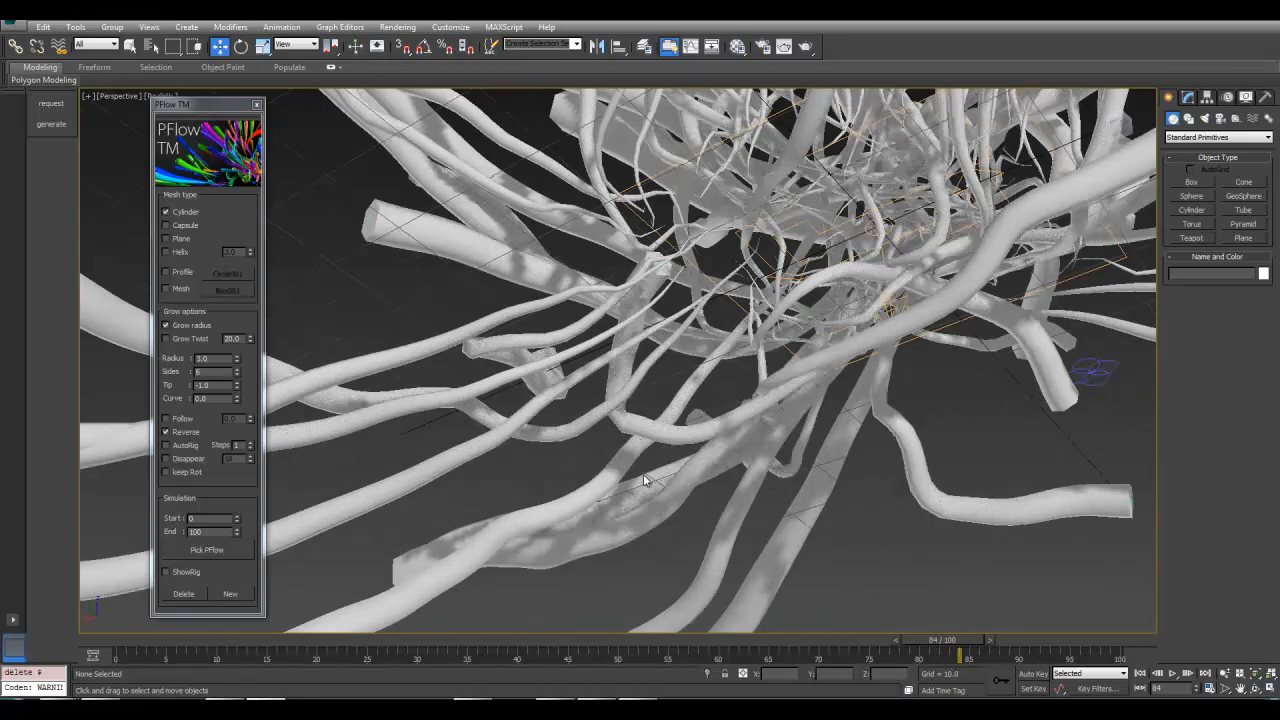
Orbit and zoom around the cylinder strands to inspect their shape
{"action": "mouse_move", "coordinate": [237, 389]}
{"action": "left_mouse_down"}
{"action": "mouse_move", "coordinate": [236, 373]}
{"action": "mouse_move", "coordinate": [243, 386]}
{"action": "left_mouse_up"}
{"action": "middle_click_drag", "start_coordinate": [762, 312], "coordinate": [722, 368], "text": "alt"}
{"action": "mouse_move", "coordinate": [238, 387]}
{"action": "left_mouse_down"}
{"action": "mouse_move", "coordinate": [236, 370]}
{"action": "mouse_move", "coordinate": [240, 396]}
{"action": "left_mouse_up"}
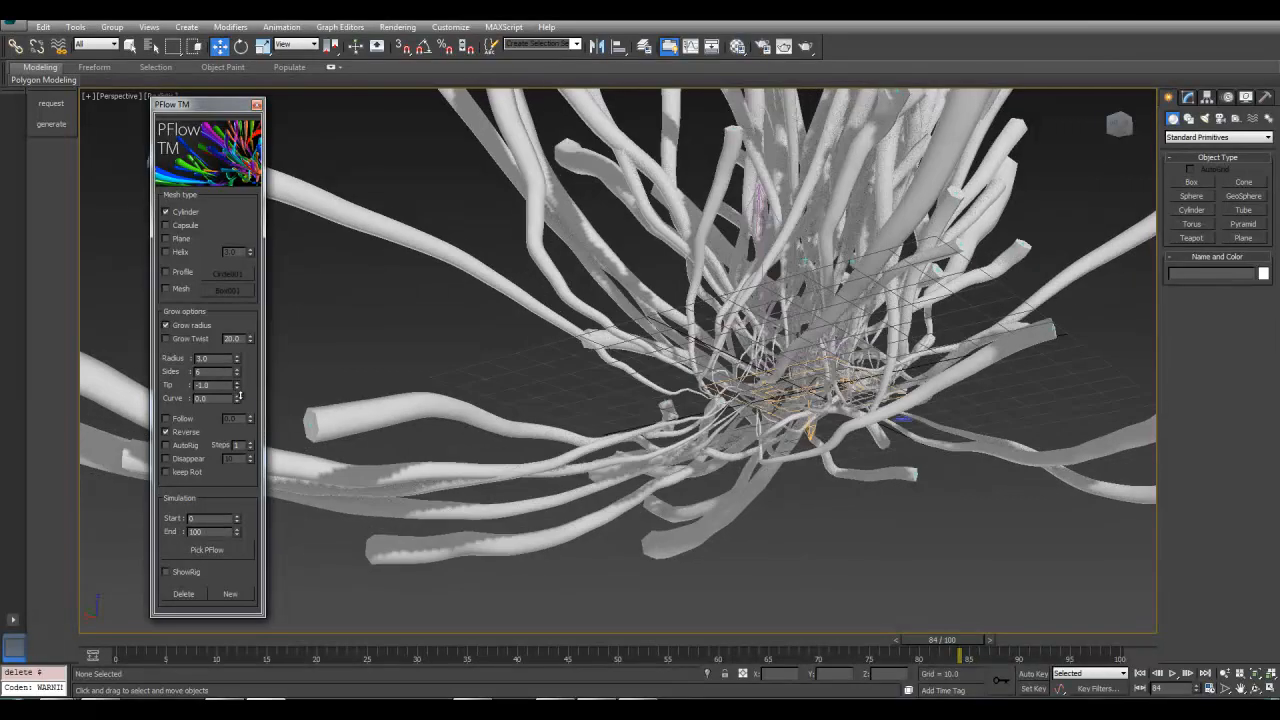
{"action": "middle_click_drag", "start_coordinate": [427, 362], "coordinate": [633, 384]}
{"action": "scroll", "coordinate": [671, 377], "scroll_direction": "down", "scroll_amount": 4}
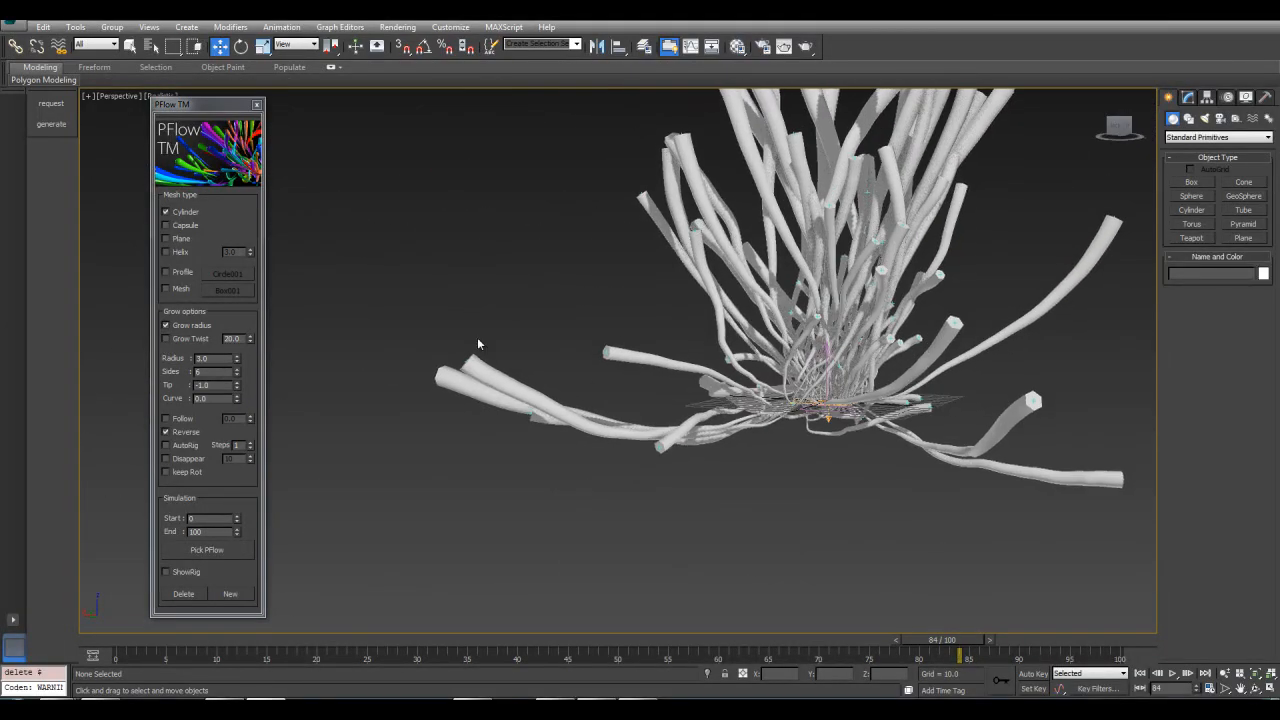
{"action": "mouse_move", "coordinate": [660, 364]}
{"action": "middle_mouse_down"}
{"action": "mouse_move", "coordinate": [563, 371]}
{"action": "mouse_move", "coordinate": [850, 410]}
{"action": "mouse_move", "coordinate": [663, 384]}
{"action": "middle_mouse_up"}
{"action": "scroll", "coordinate": [563, 371], "scroll_direction": "up", "scroll_amount": 4}
{"action": "left_click_drag", "start_coordinate": [236, 402], "coordinate": [269, 398]}
{"action": "scroll", "coordinate": [550, 316], "scroll_direction": "down", "scroll_amount": 3}
{"action": "middle_click_drag", "start_coordinate": [550, 316], "coordinate": [580, 362]}
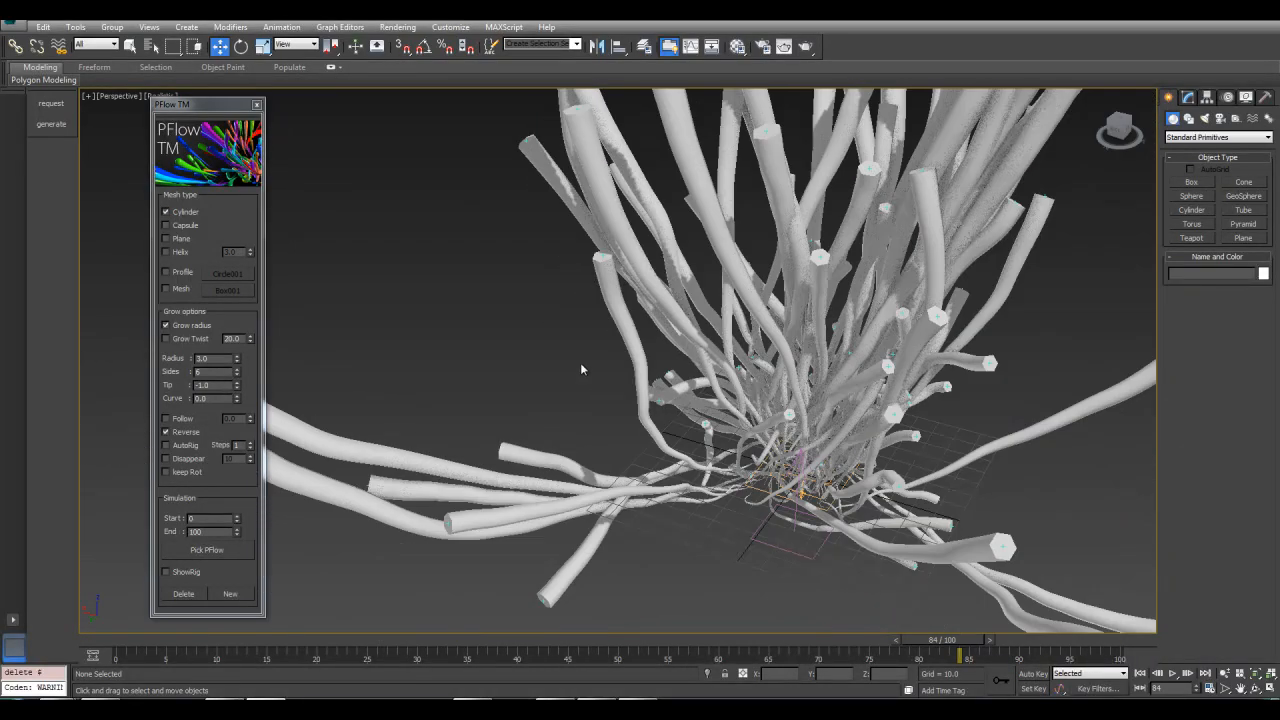
Increase the cylinder sides to 10
{"action": "left_click", "coordinate": [236, 369]}
{"action": "mouse_move", "coordinate": [236, 372]}
{"action": "left_mouse_down"}
{"action": "mouse_move", "coordinate": [235, 350]}
{"action": "mouse_move", "coordinate": [239, 364]}
{"action": "left_mouse_up"}
{"action": "right_click", "coordinate": [235, 371]}
{"action": "middle_click_drag", "start_coordinate": [650, 400], "coordinate": [726, 431], "text": "alt"}
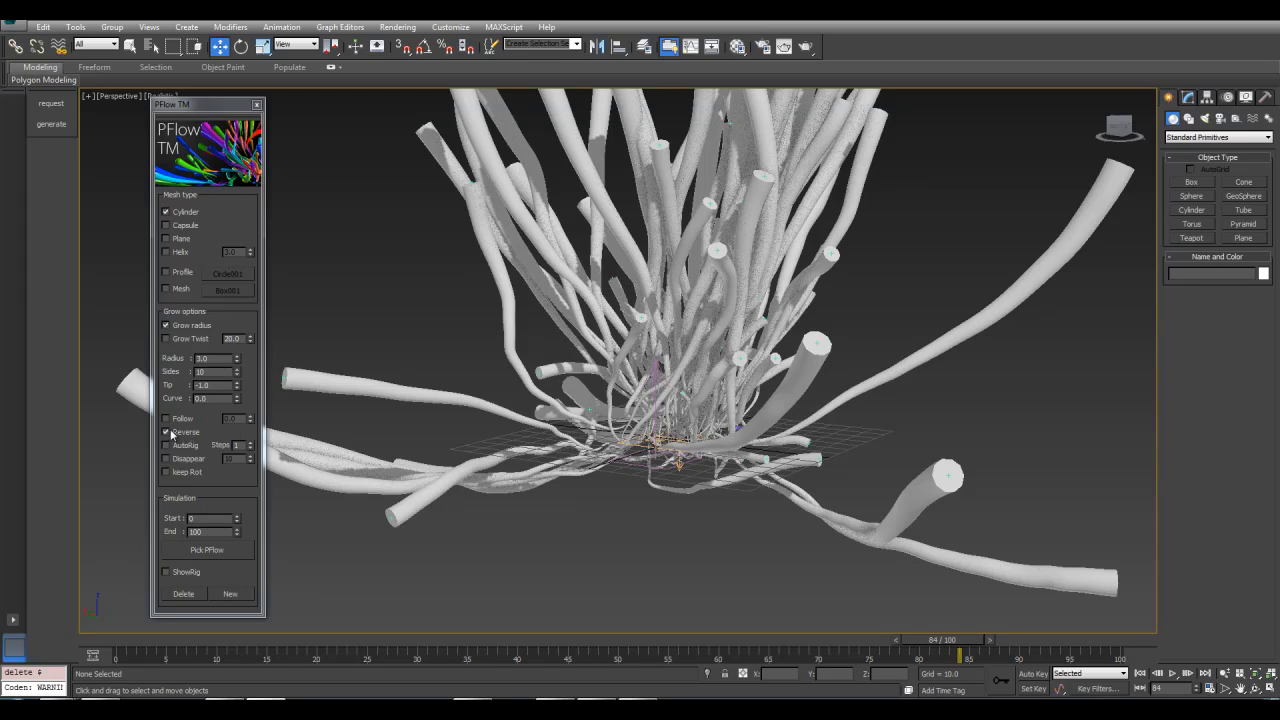
{"action": "middle_click_drag", "start_coordinate": [519, 368], "coordinate": [556, 443]}
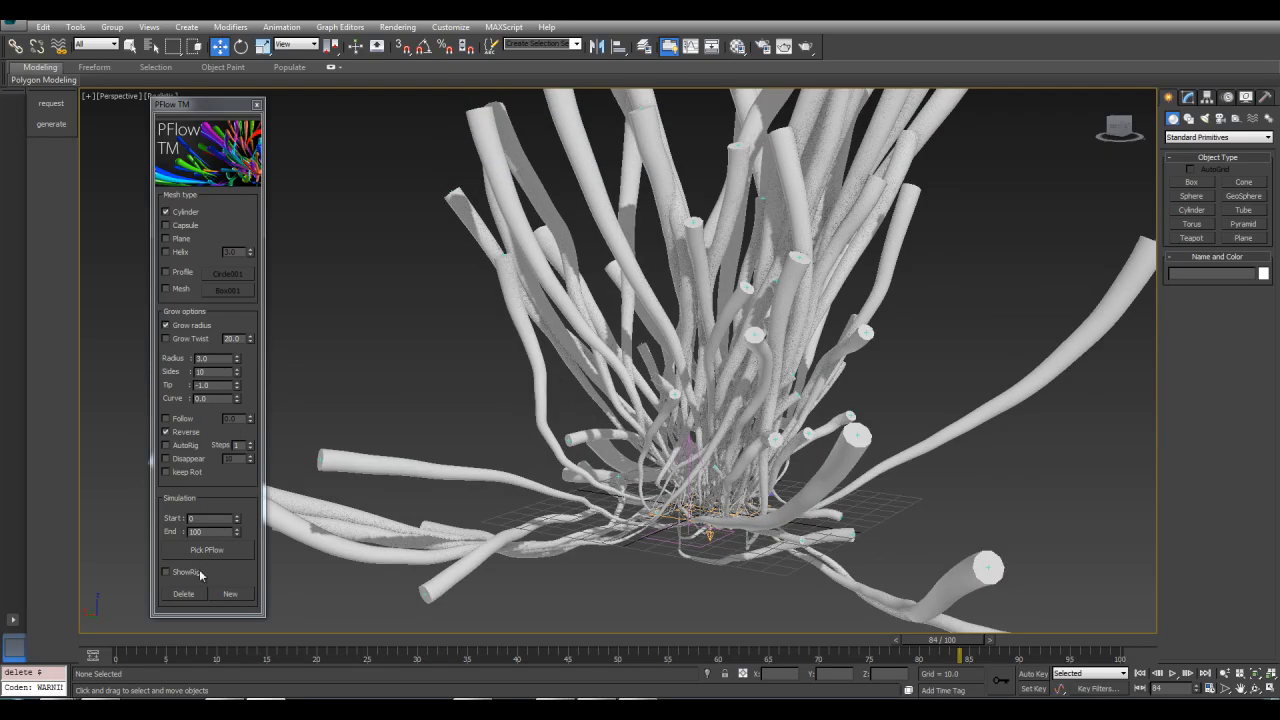
Delete the cylinder strands
{"action": "left_click", "coordinate": [183, 596]}
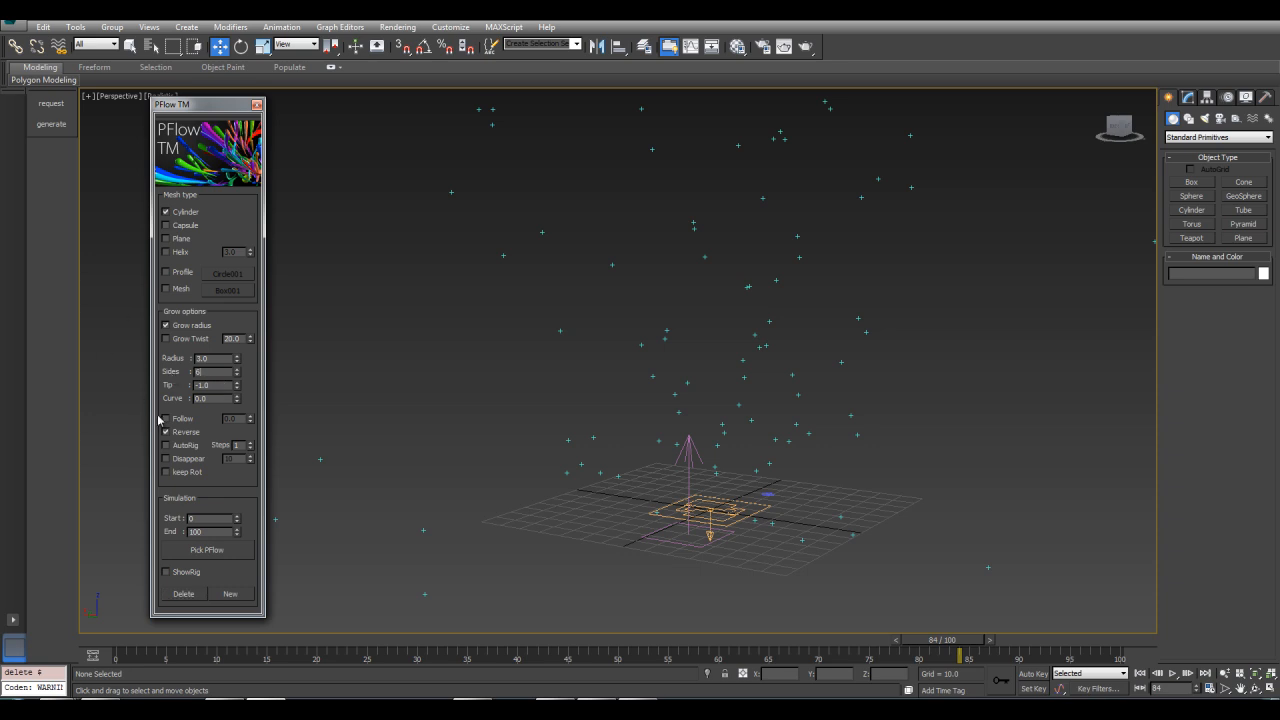
{"action": "middle_click_drag", "start_coordinate": [632, 398], "coordinate": [624, 452]}
{"action": "scroll", "coordinate": [575, 422], "scroll_direction": "down", "scroll_amount": 2}
Enable Follow with a value of 2.0 and regenerate the cylinder strands from the PF Source
{"action": "double_click", "coordinate": [240, 418]}
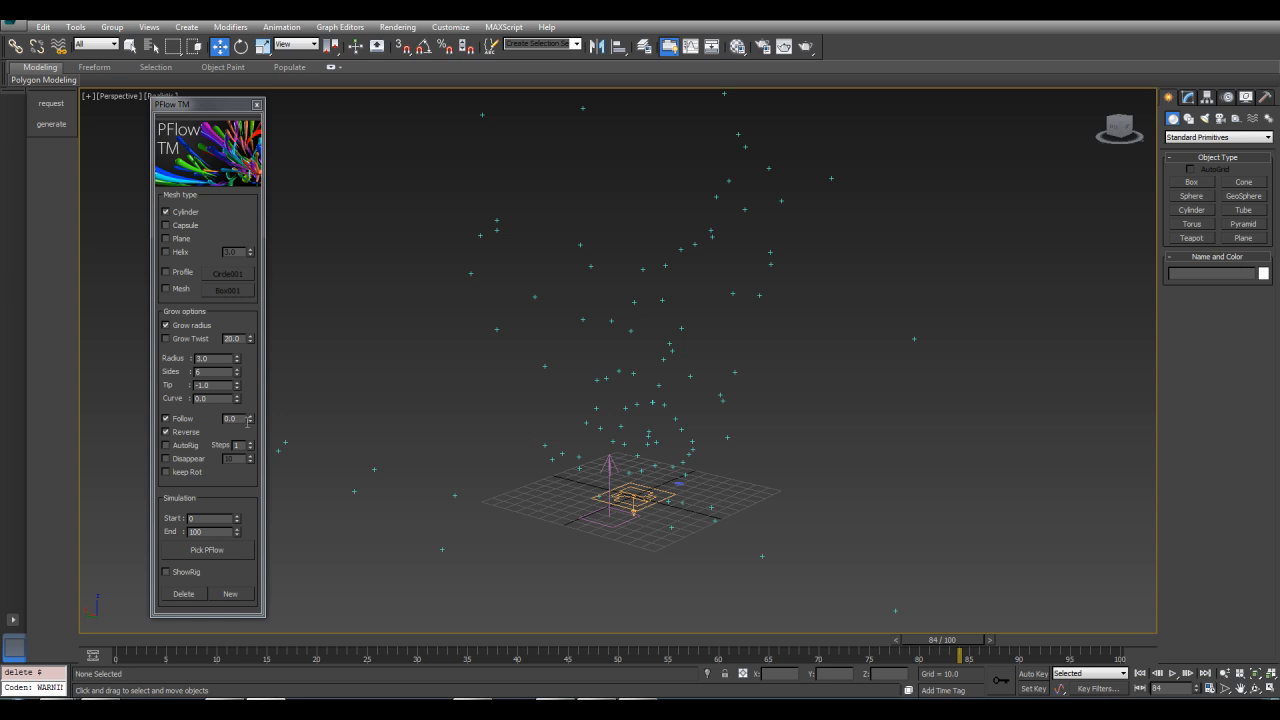
{"action": "left_click", "coordinate": [249, 415]}
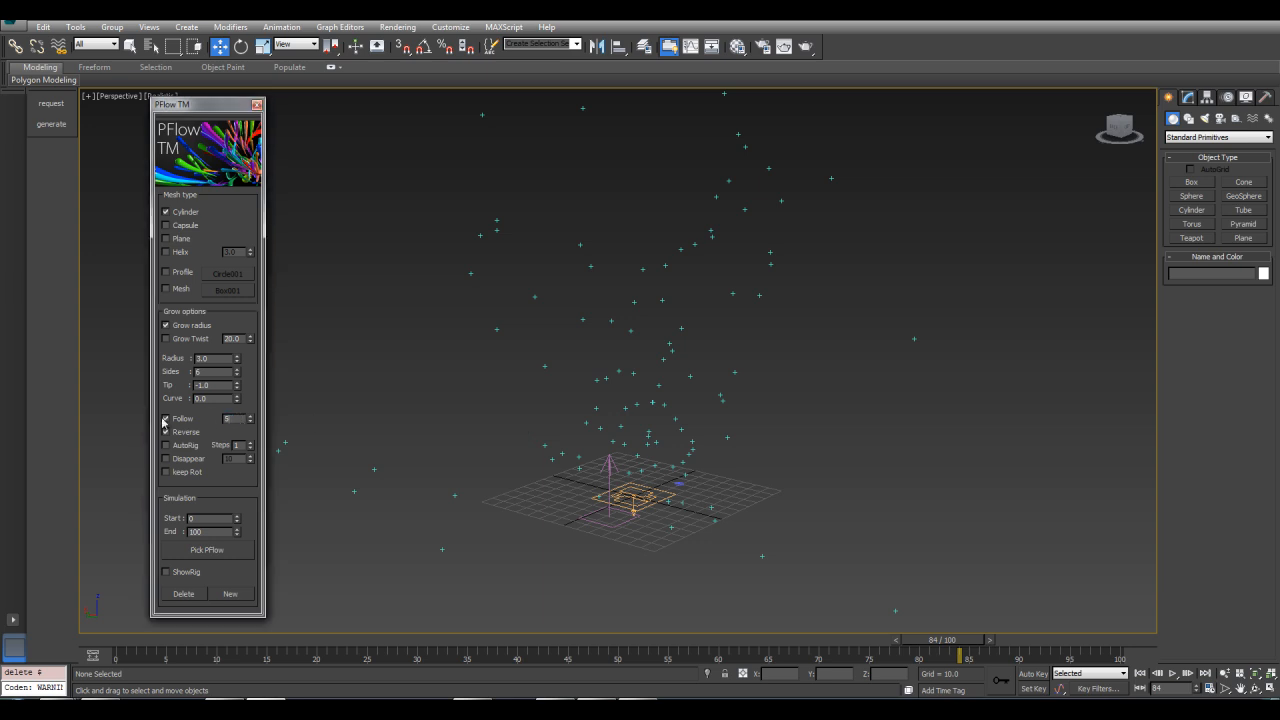
{"action": "left_click", "coordinate": [207, 550]}
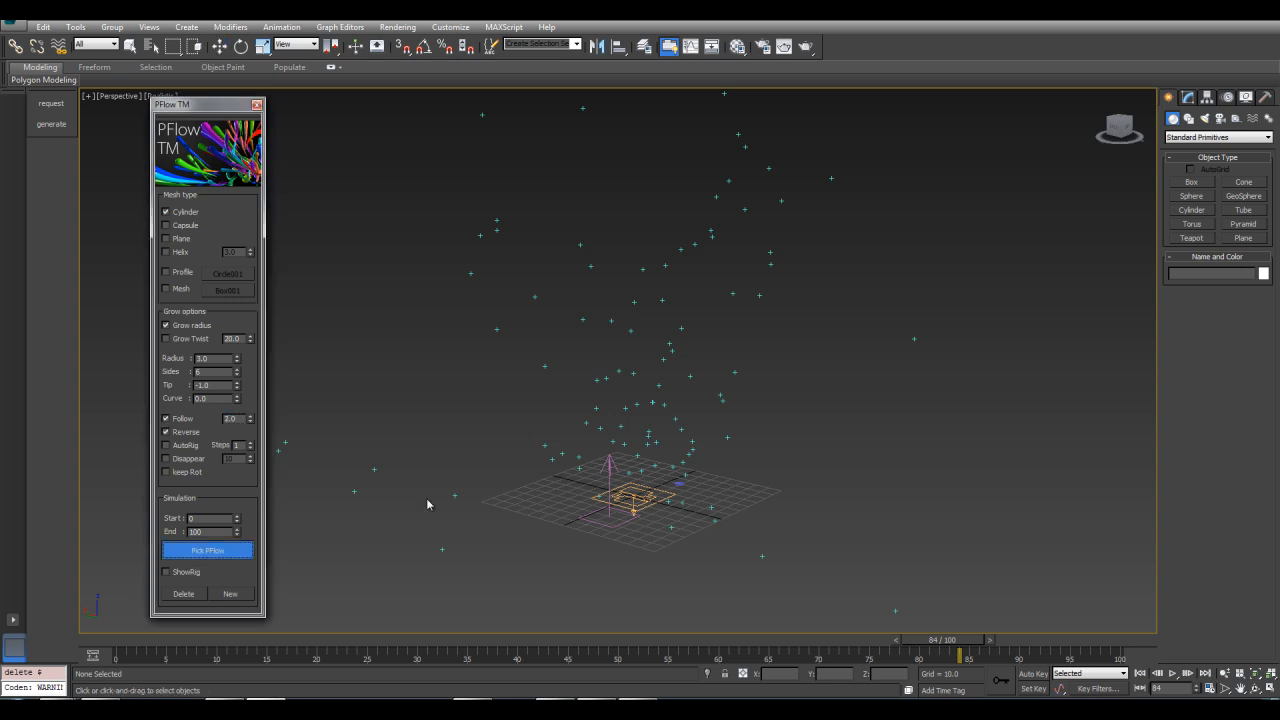
{"action": "left_click", "coordinate": [655, 508]}
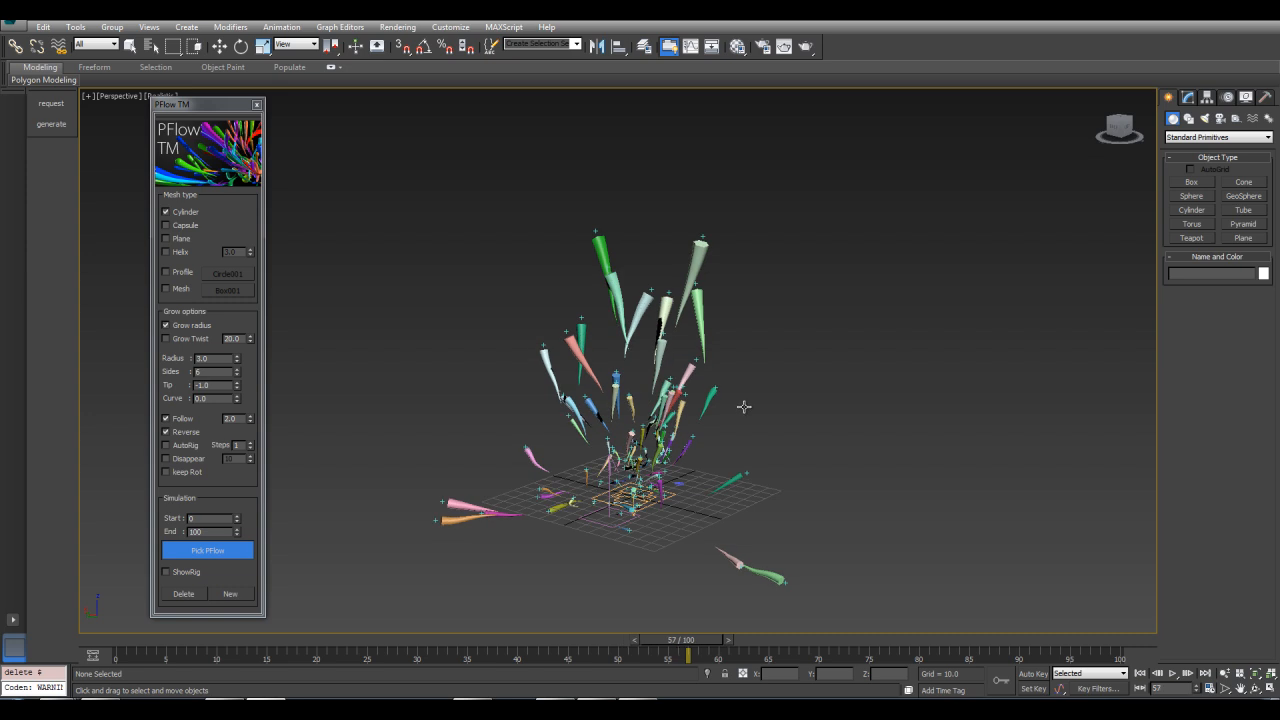
{"action": "key", "text": "Escape"}
Scrub the timeline and delete the follow strands
{"action": "mouse_move", "coordinate": [707, 642]}
{"action": "left_mouse_down"}
{"action": "mouse_move", "coordinate": [462, 636]}
{"action": "mouse_move", "coordinate": [697, 640]}
{"action": "left_mouse_up"}
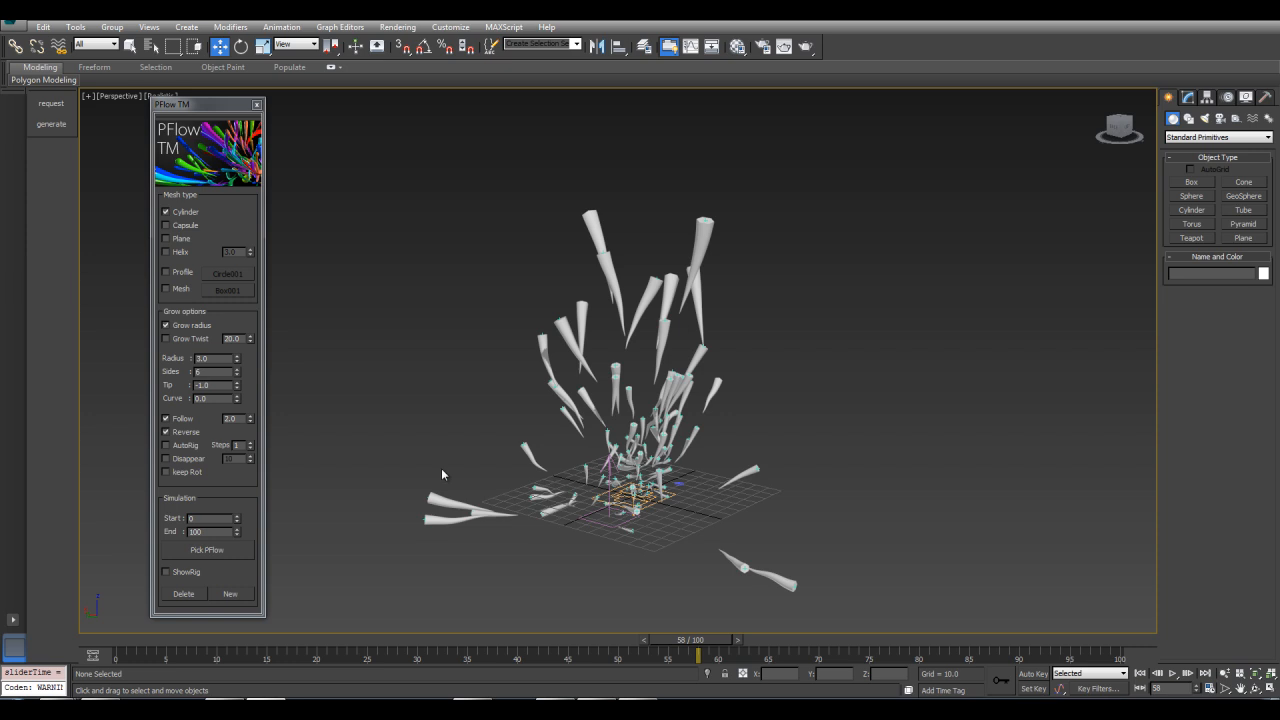
{"action": "left_click", "coordinate": [197, 597]}
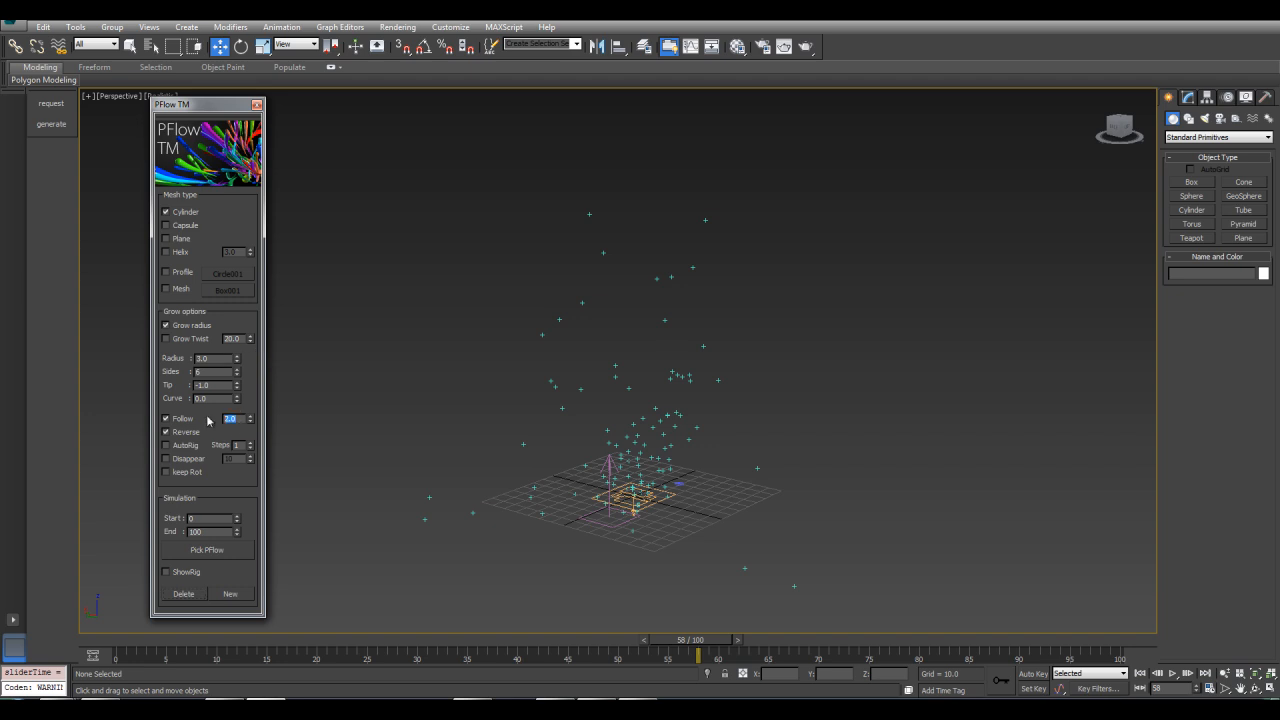
Set Follow to 1.0 and regenerate the strands from the PF Source
{"action": "left_click", "coordinate": [210, 550]}
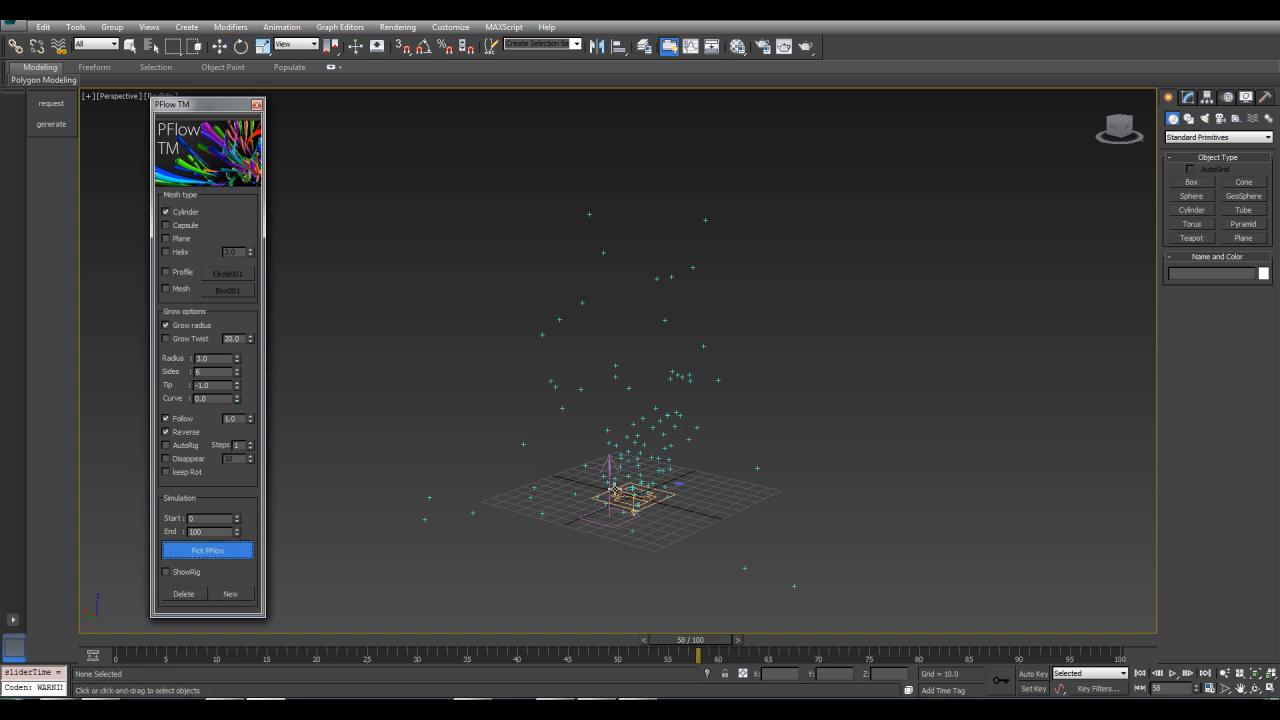
{"action": "left_click", "coordinate": [633, 496]}
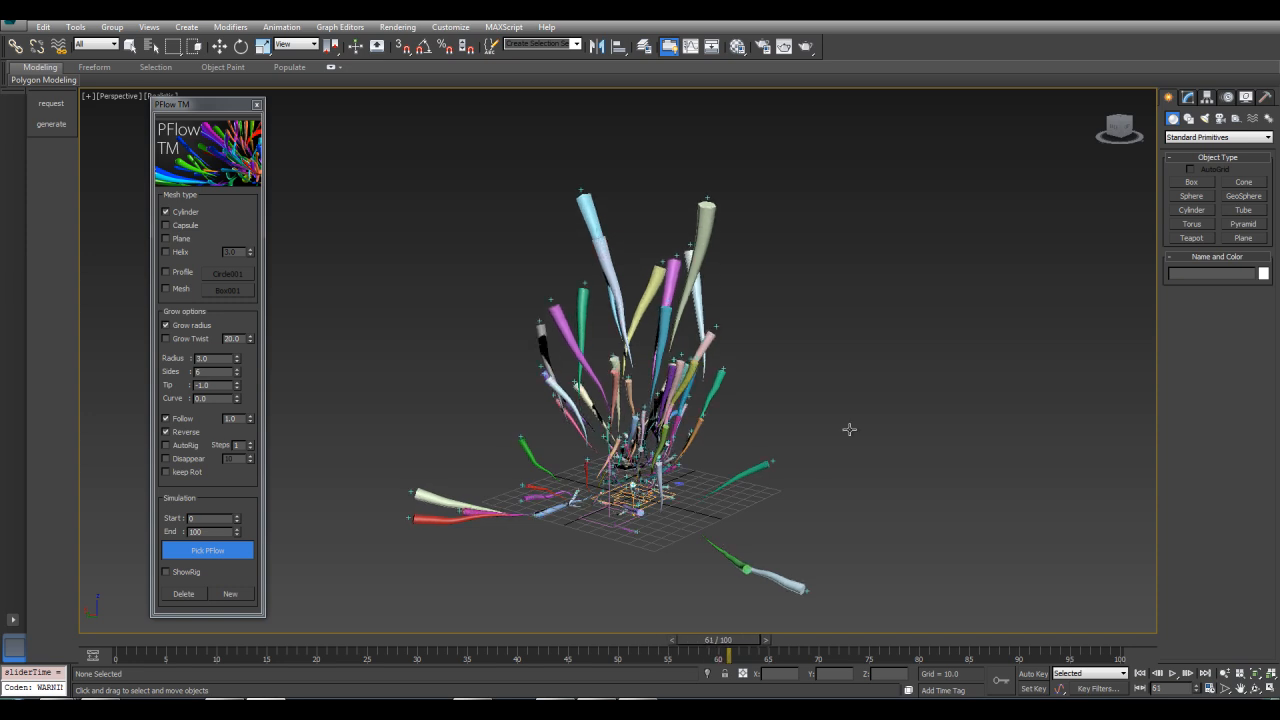
Exit picking and delete the strands
{"action": "key", "text": "Escape"}
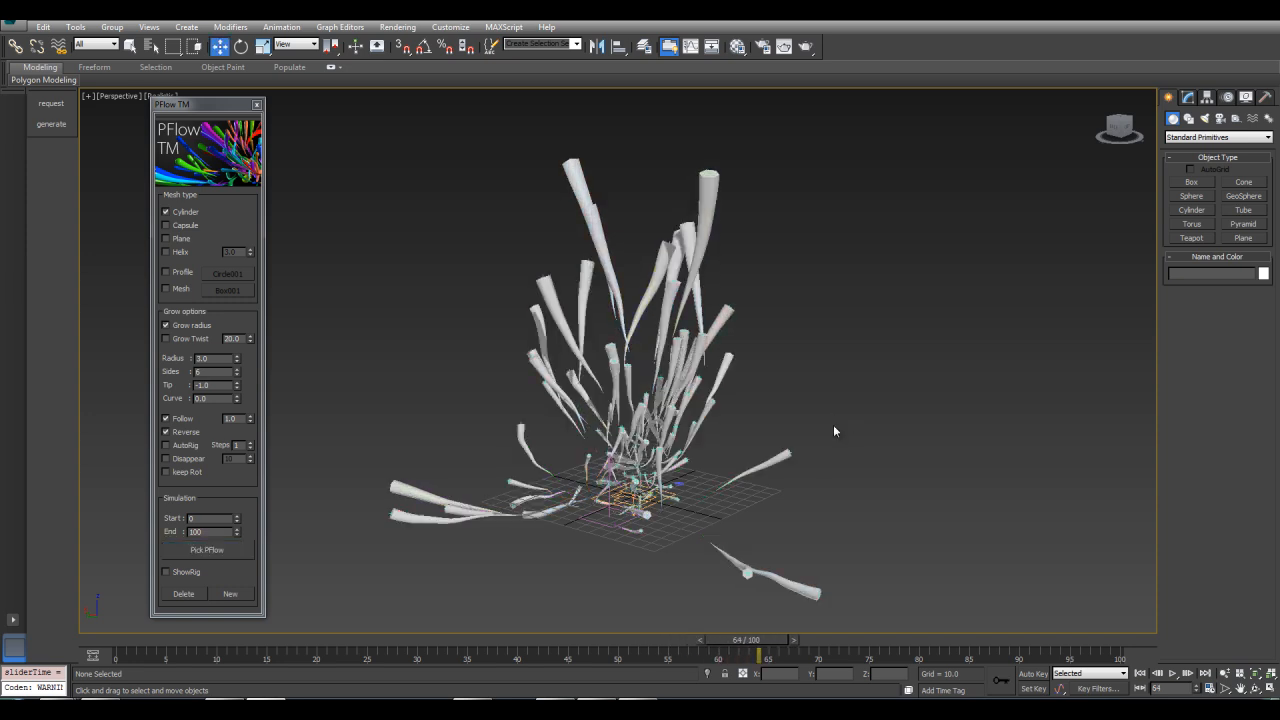
{"action": "mouse_move", "coordinate": [496, 399]}
{"action": "middle_mouse_down", "text": "alt"}
{"action": "mouse_move", "coordinate": [464, 418]}
{"action": "mouse_move", "coordinate": [490, 410]}
{"action": "middle_mouse_up", "text": "alt"}
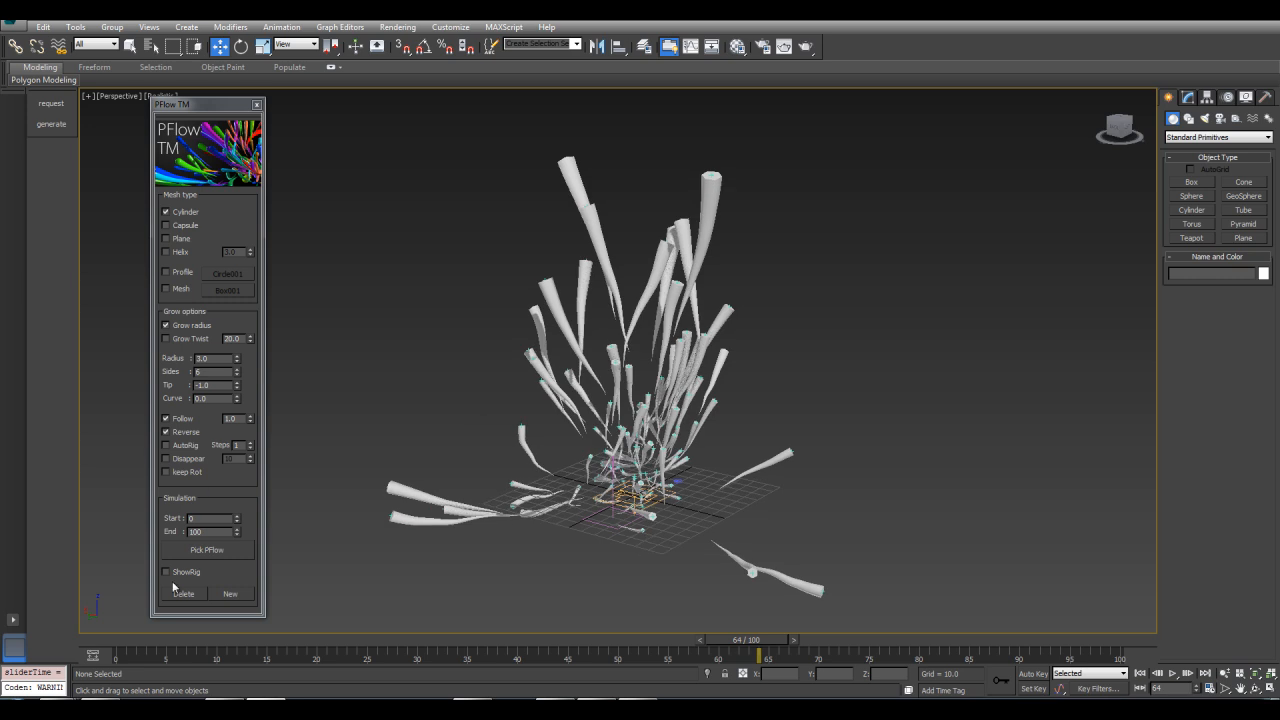
{"action": "left_click", "coordinate": [180, 594]}
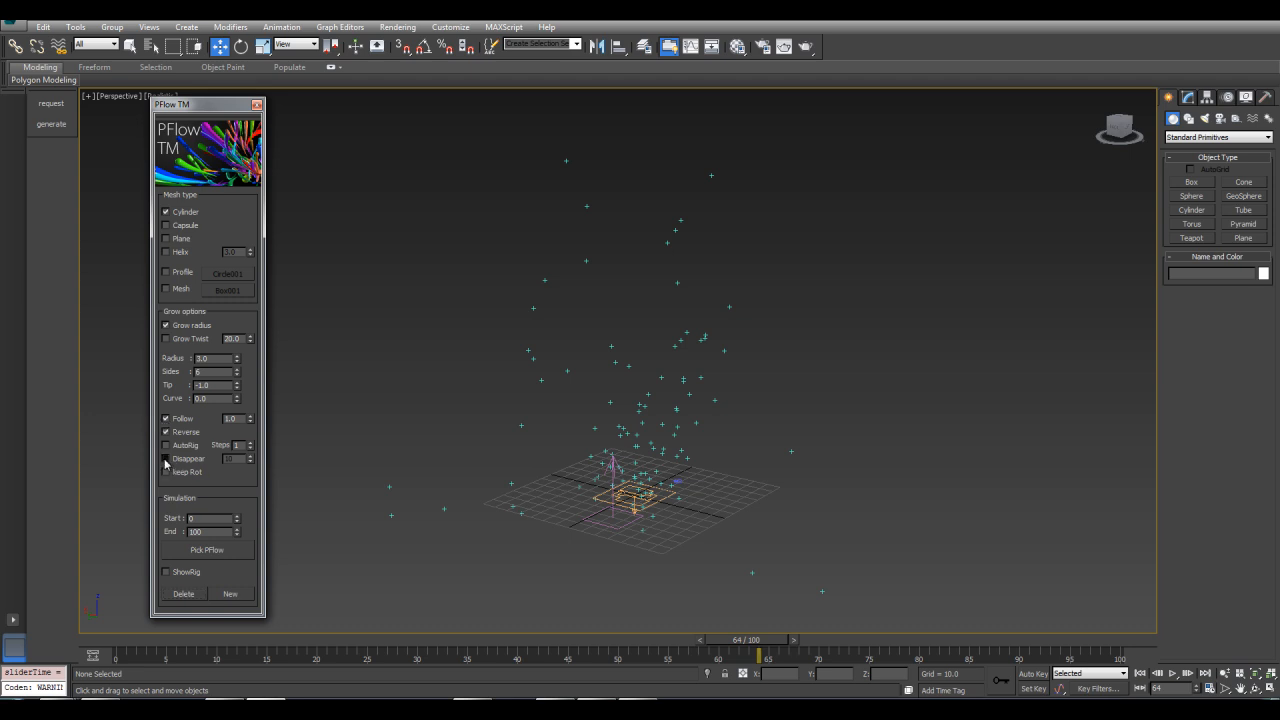
Enable Disappear with a value of 10 and regenerate the strands from the PF Source
{"action": "left_click", "coordinate": [208, 551]}
{"action": "left_click", "coordinate": [645, 502]}
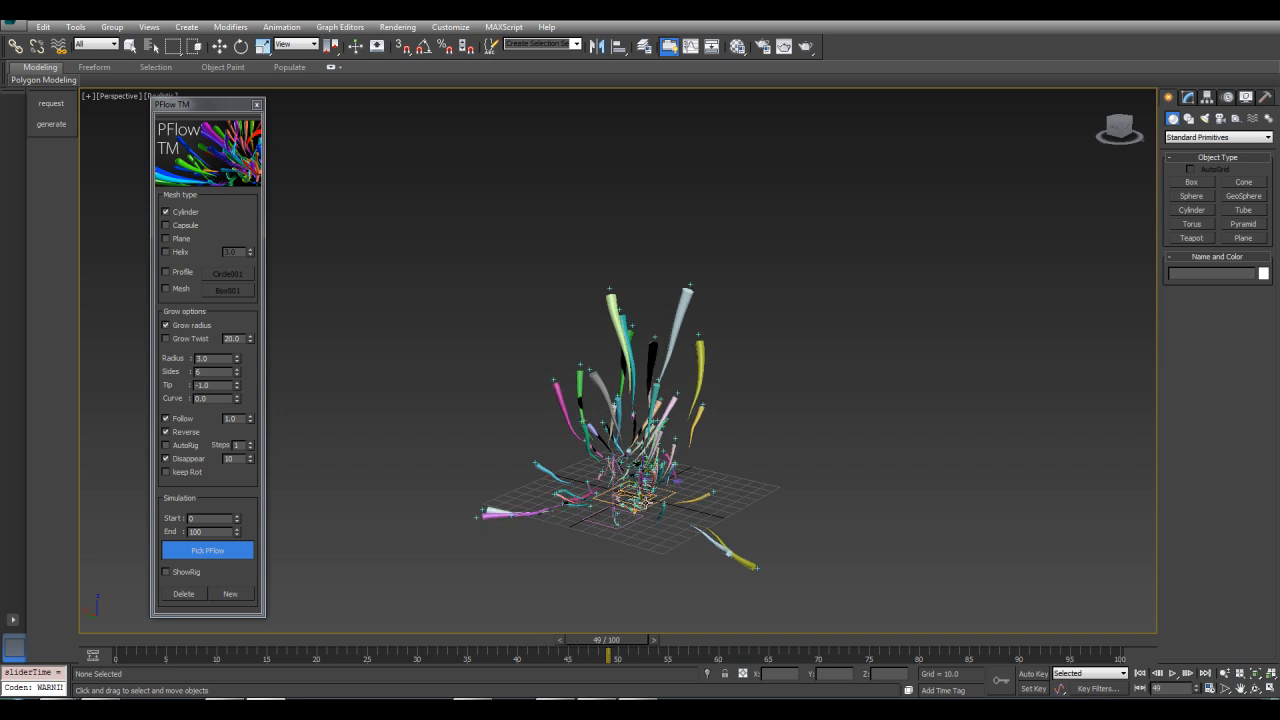
{"action": "left_click", "coordinate": [640, 494]}
Scrub the timeline to check the strands over time
{"action": "left_click_drag", "start_coordinate": [631, 649], "coordinate": [568, 650]}
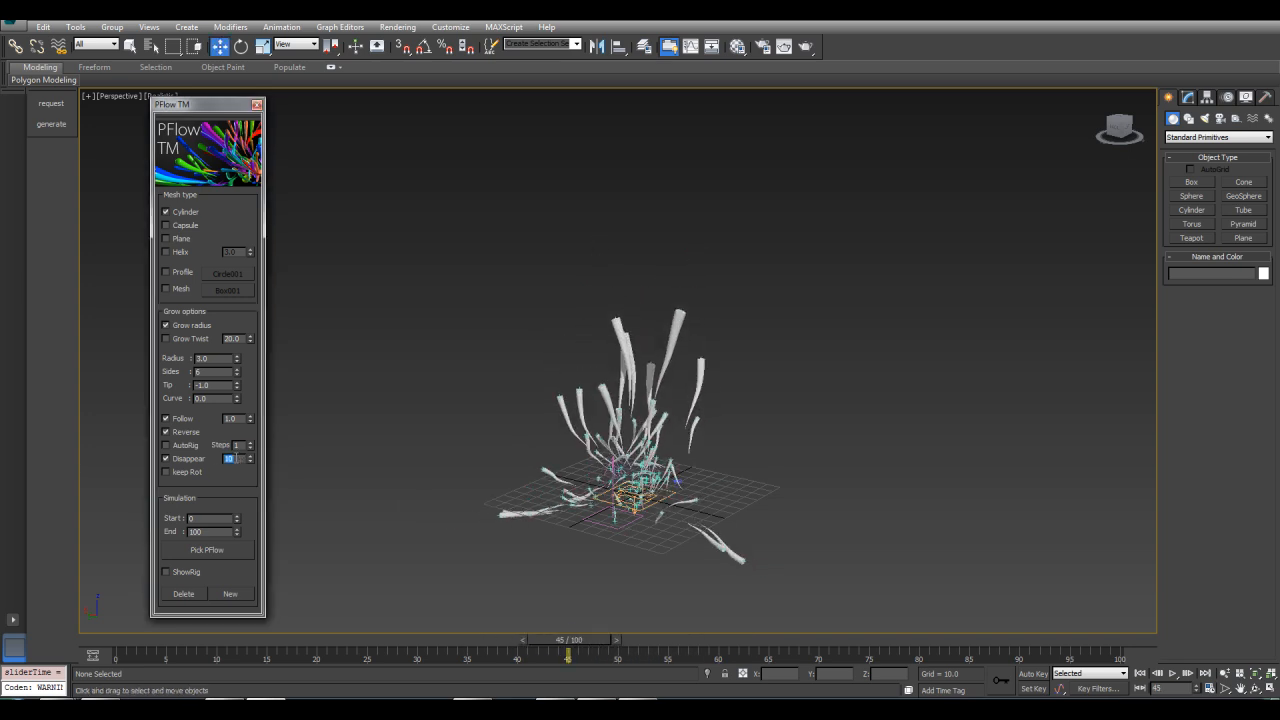
{"action": "left_click_drag", "start_coordinate": [583, 640], "coordinate": [246, 650]}
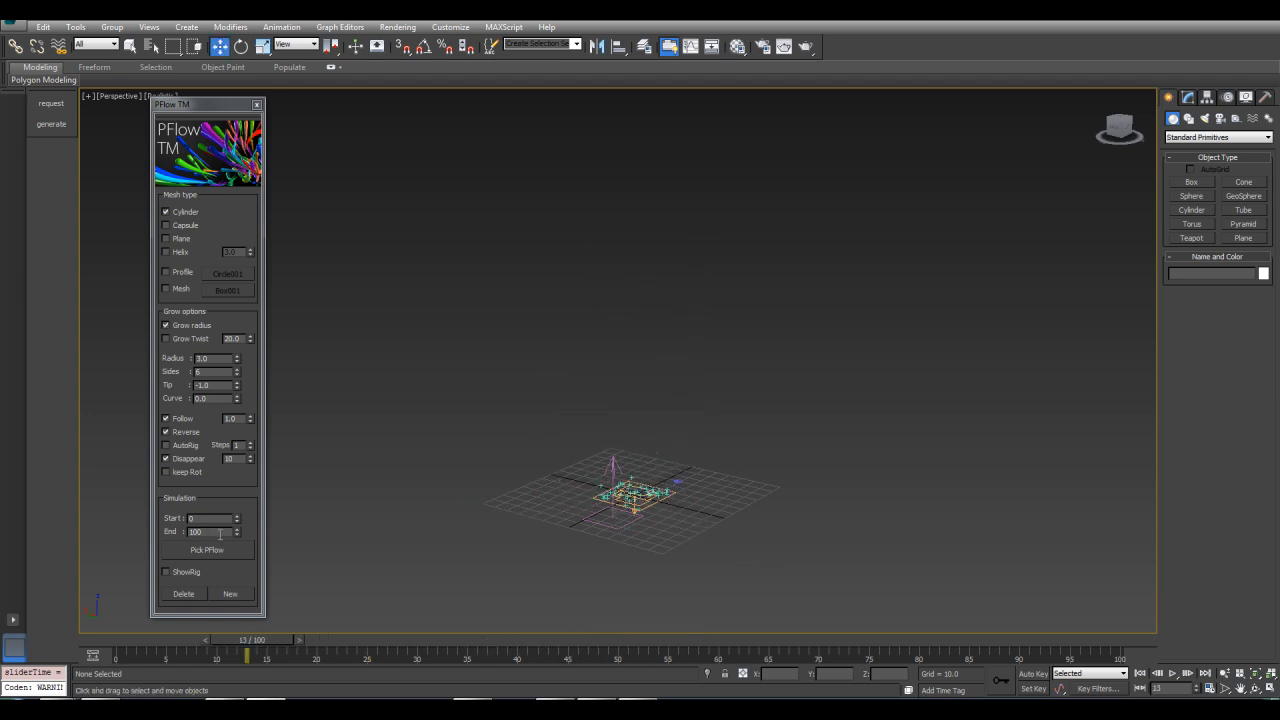
{"action": "double_click", "coordinate": [220, 533]}
{"action": "left_click_drag", "start_coordinate": [251, 647], "coordinate": [715, 643]}
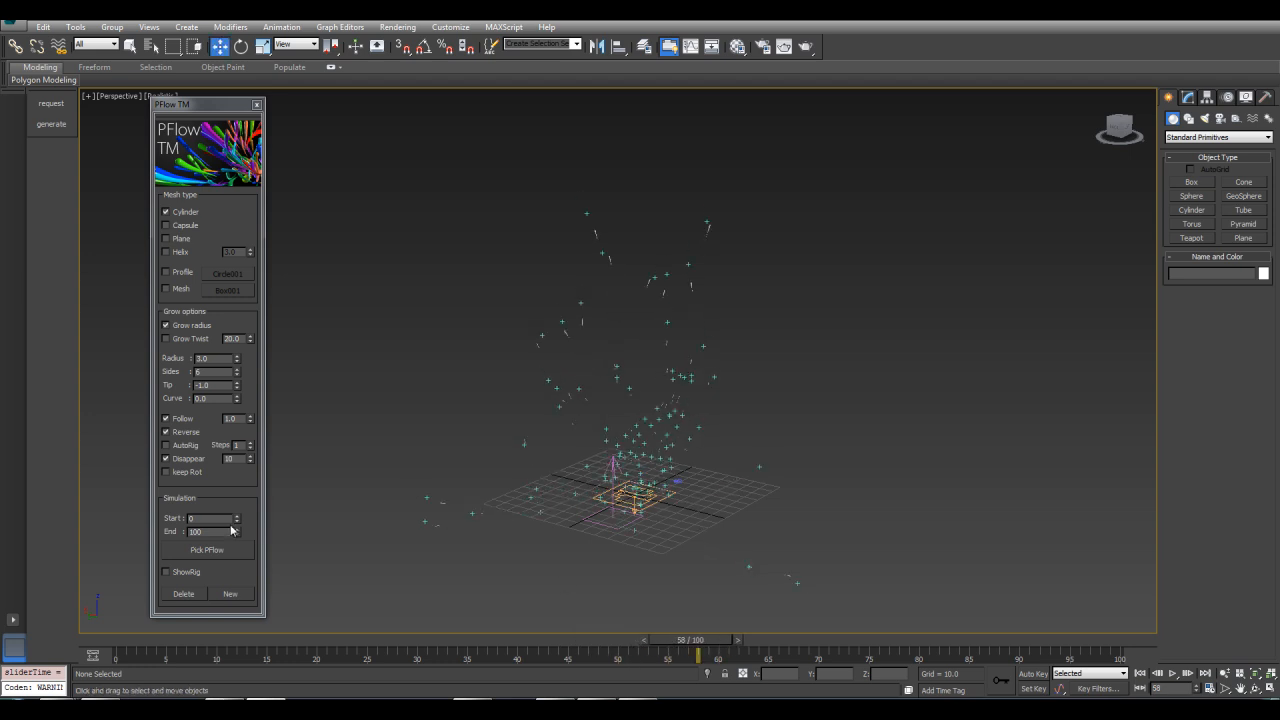
{"action": "left_click_drag", "start_coordinate": [706, 641], "coordinate": [748, 657]}
Delete the disappearing strands
{"action": "key", "text": "w"}
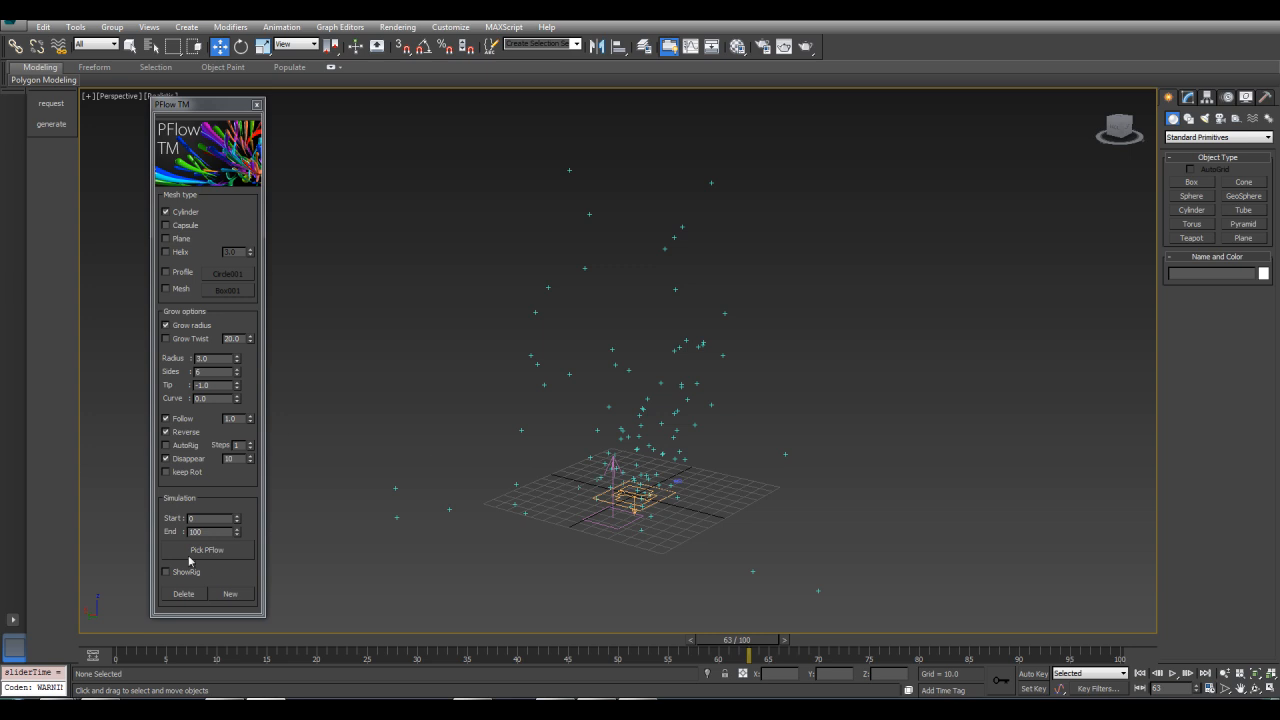
{"action": "left_click", "coordinate": [183, 595]}
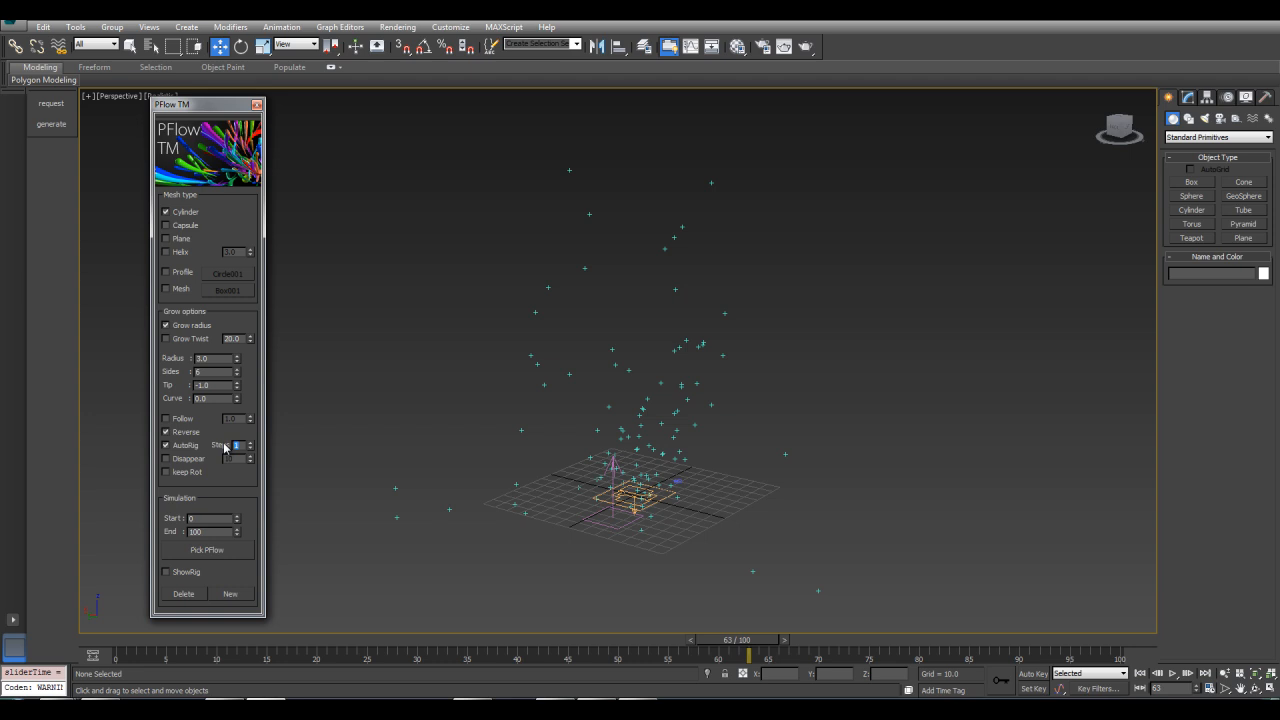
Regenerate the cylinder strands with AutoRig enabled by picking the PF Source, and inspect them from several angles
{"action": "left_click", "coordinate": [197, 551]}
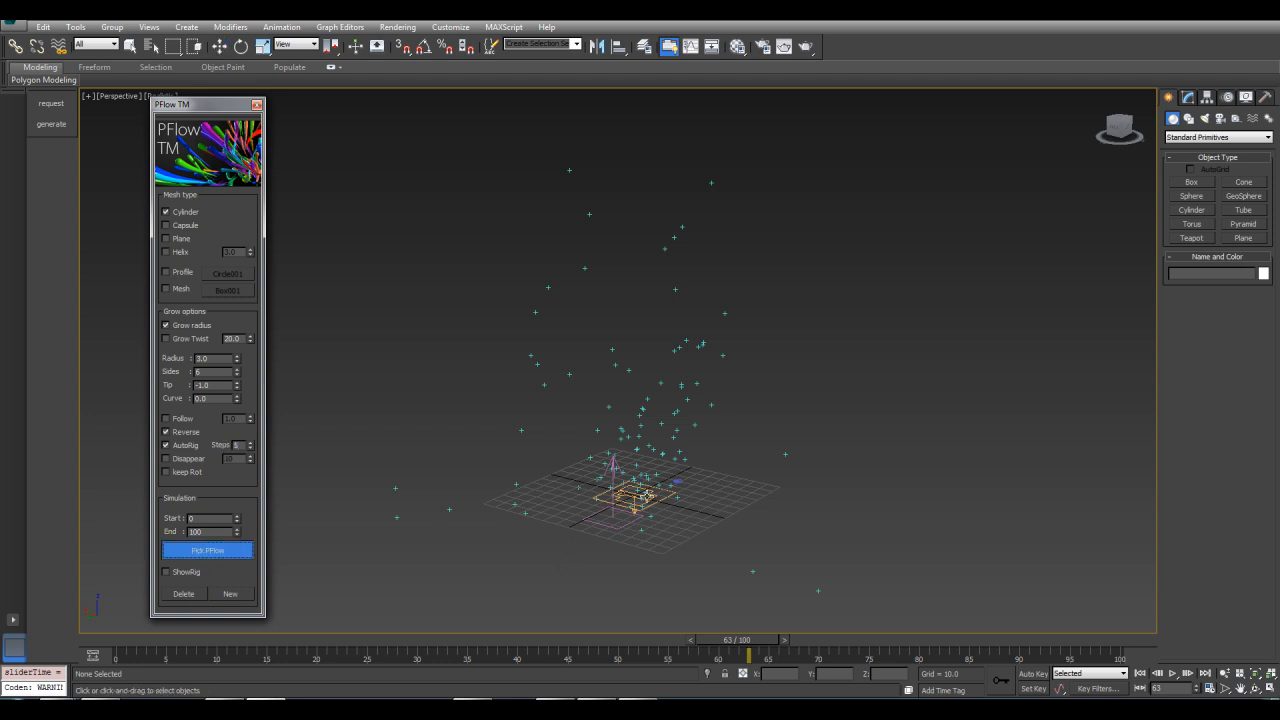
{"action": "left_click", "coordinate": [648, 495]}
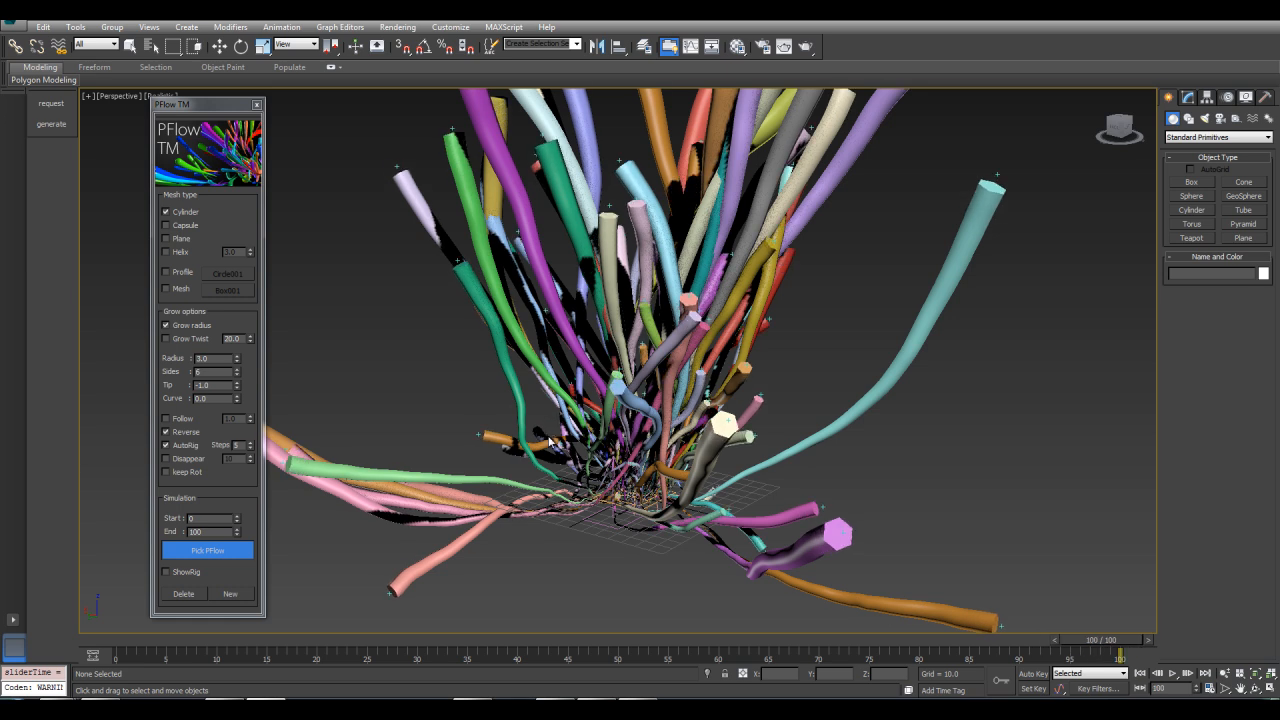
{"action": "left_click", "coordinate": [549, 441]}
{"action": "middle_click_drag", "start_coordinate": [488, 412], "coordinate": [521, 452], "text": "alt"}
{"action": "scroll", "coordinate": [521, 452], "scroll_direction": "down", "scroll_amount": 4}
{"action": "left_click_drag", "start_coordinate": [1092, 641], "coordinate": [1060, 641]}
{"action": "left_click_drag", "start_coordinate": [1257, 655], "coordinate": [1250, 652]}
{"action": "middle_click_drag", "start_coordinate": [812, 404], "coordinate": [952, 375]}
{"action": "scroll", "coordinate": [952, 375], "scroll_direction": "up", "scroll_amount": 3}
{"action": "middle_click_drag", "start_coordinate": [777, 378], "coordinate": [770, 368], "text": "alt"}
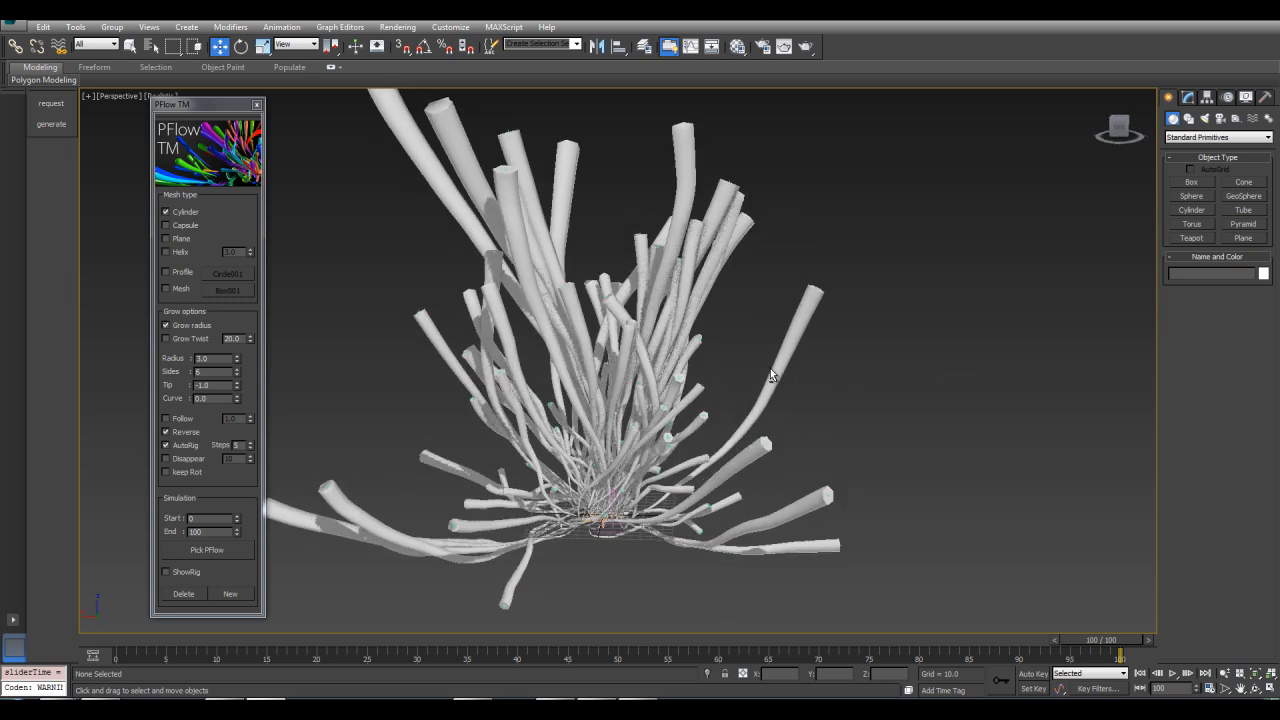
Turn on ShowRig to display the rig helpers along the strands
{"action": "left_click", "coordinate": [182, 576]}
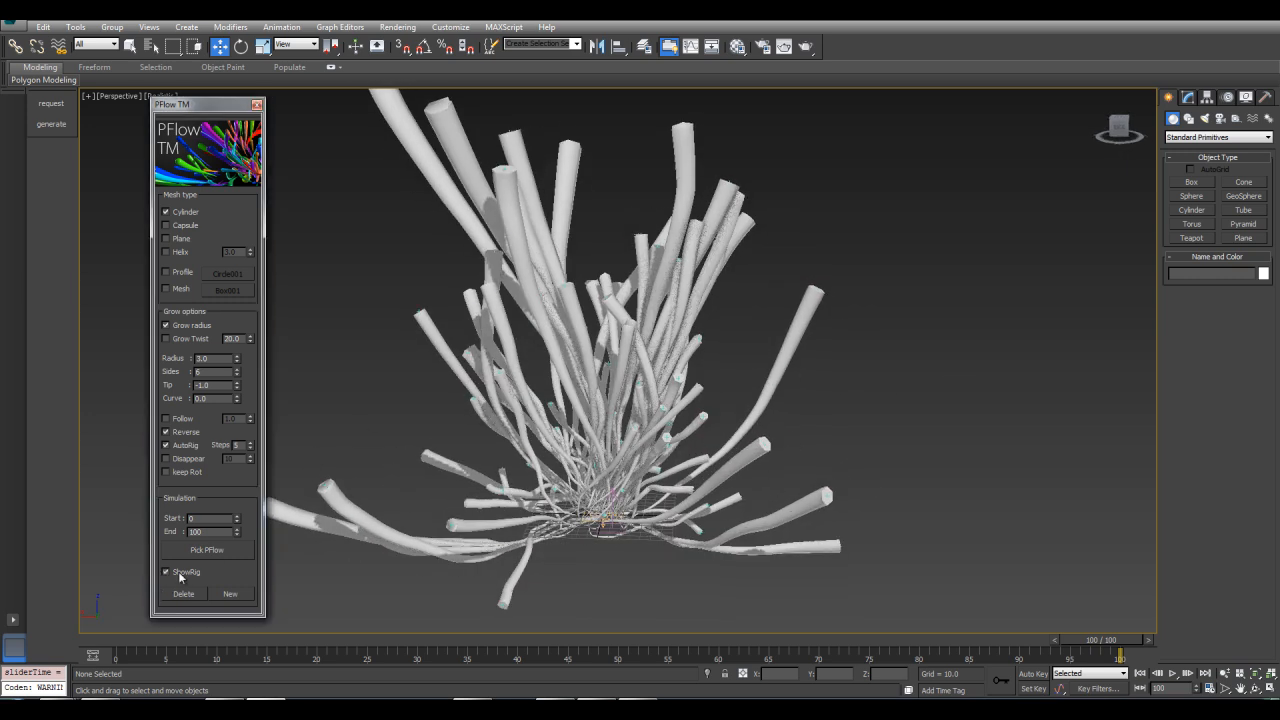
{"action": "scroll", "coordinate": [753, 336], "scroll_direction": "up", "scroll_amount": 4}
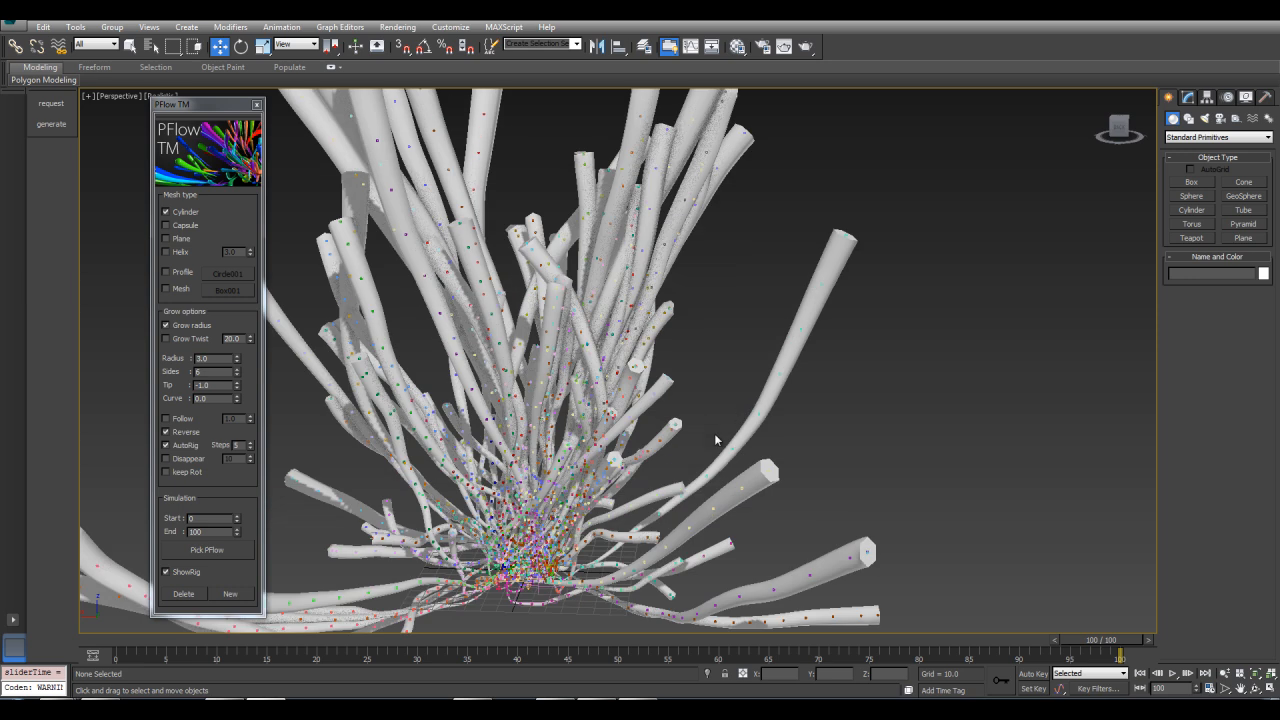
{"action": "scroll", "coordinate": [771, 357], "scroll_direction": "up", "scroll_amount": 5}
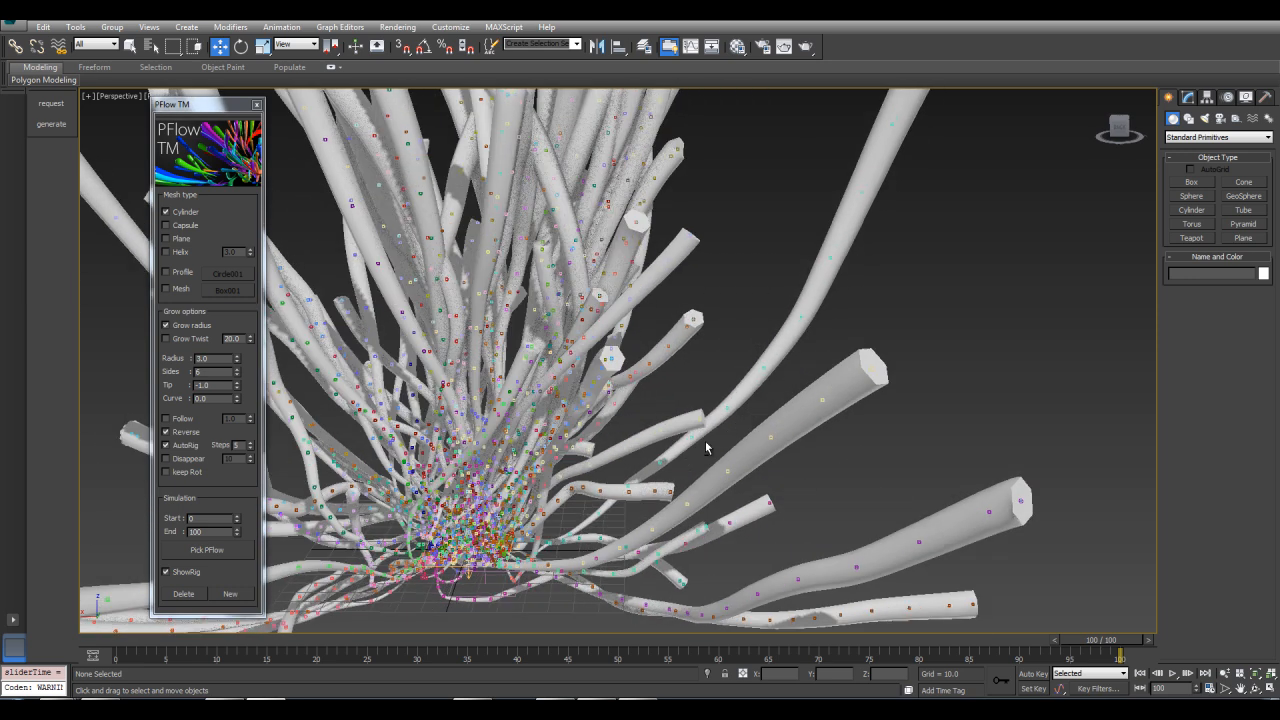
{"action": "middle_click_drag", "start_coordinate": [742, 422], "coordinate": [590, 548], "text": "alt"}
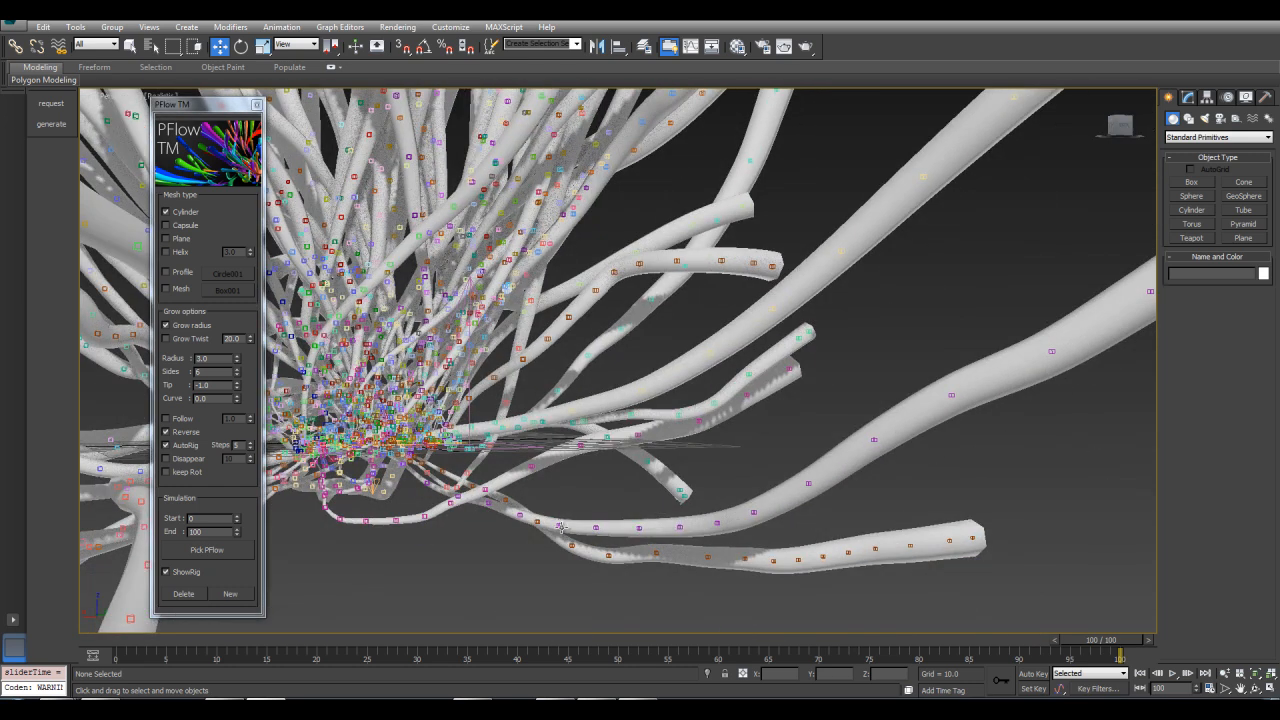
Select a cluster of rig helpers and set the Rotate tool to Local coordinates with the selection pivot
{"action": "left_click", "coordinate": [558, 524]}
{"action": "middle_click_drag", "start_coordinate": [613, 489], "coordinate": [592, 478], "text": "alt"}
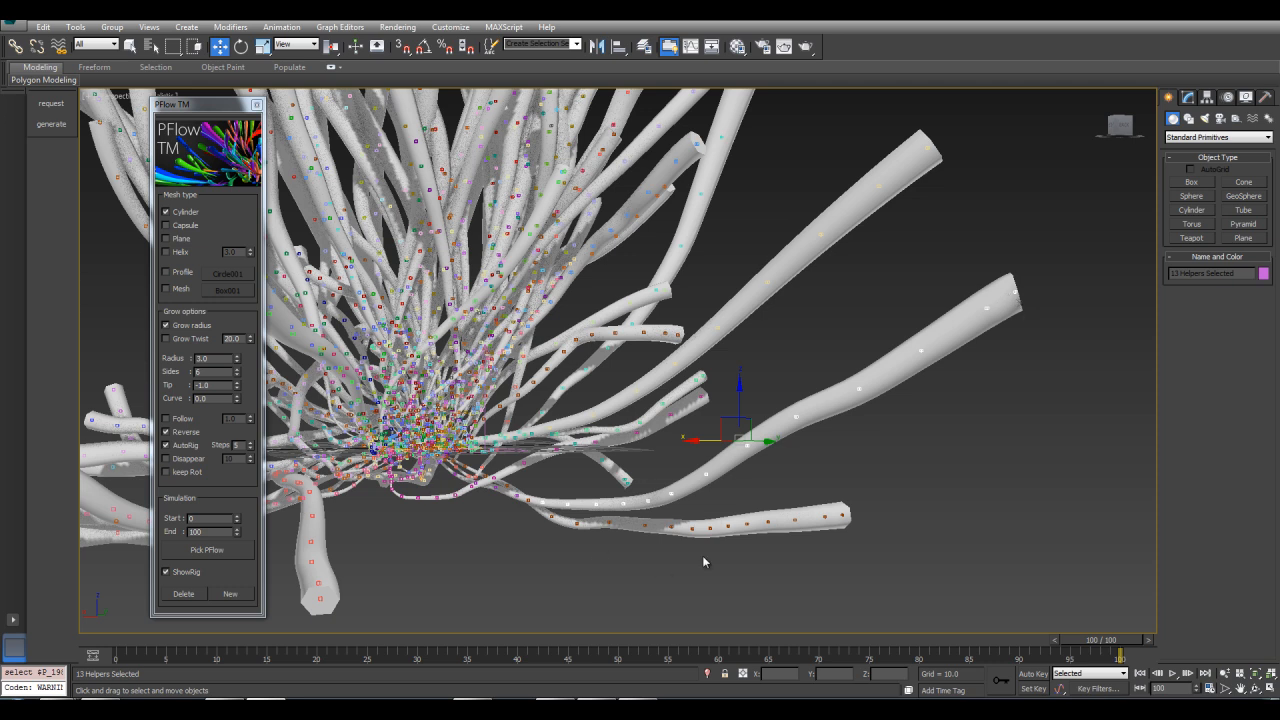
{"action": "key", "text": "e"}
{"action": "left_click", "coordinate": [296, 44]}
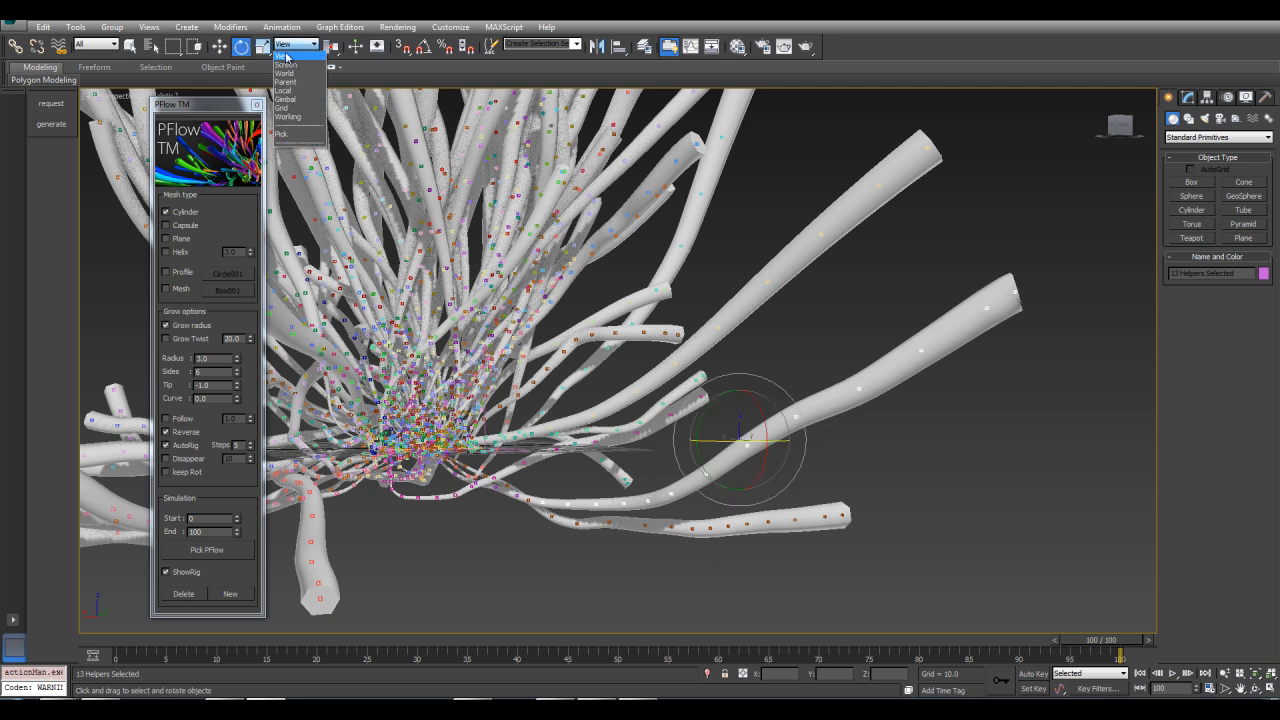
{"action": "left_click", "coordinate": [287, 92]}
{"action": "left_click", "coordinate": [333, 46]}
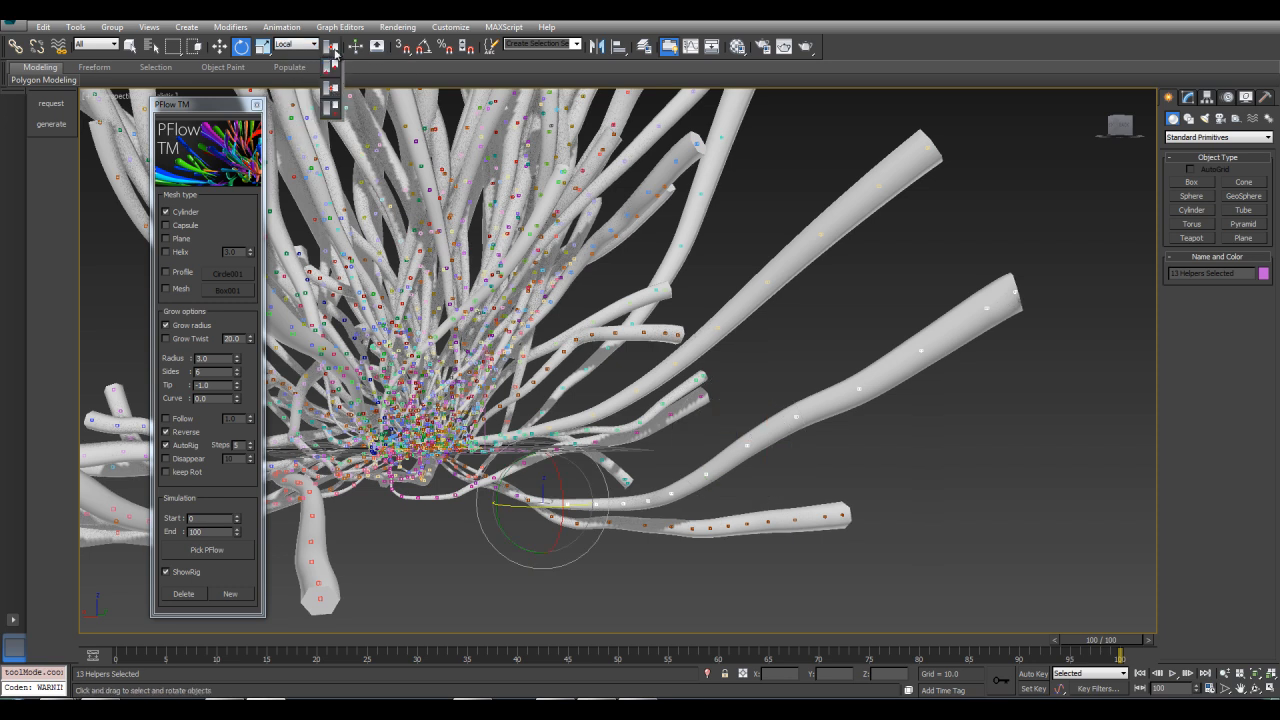
{"action": "left_click", "coordinate": [334, 68]}
Rotate the selected rig helpers to bend the strands, scrub the timeline, and undo the last rotations
{"action": "left_click_drag", "start_coordinate": [562, 484], "coordinate": [579, 557]}
{"action": "key", "text": "ctrl+z"}
{"action": "scroll", "coordinate": [673, 365], "scroll_direction": "down", "scroll_amount": 4}
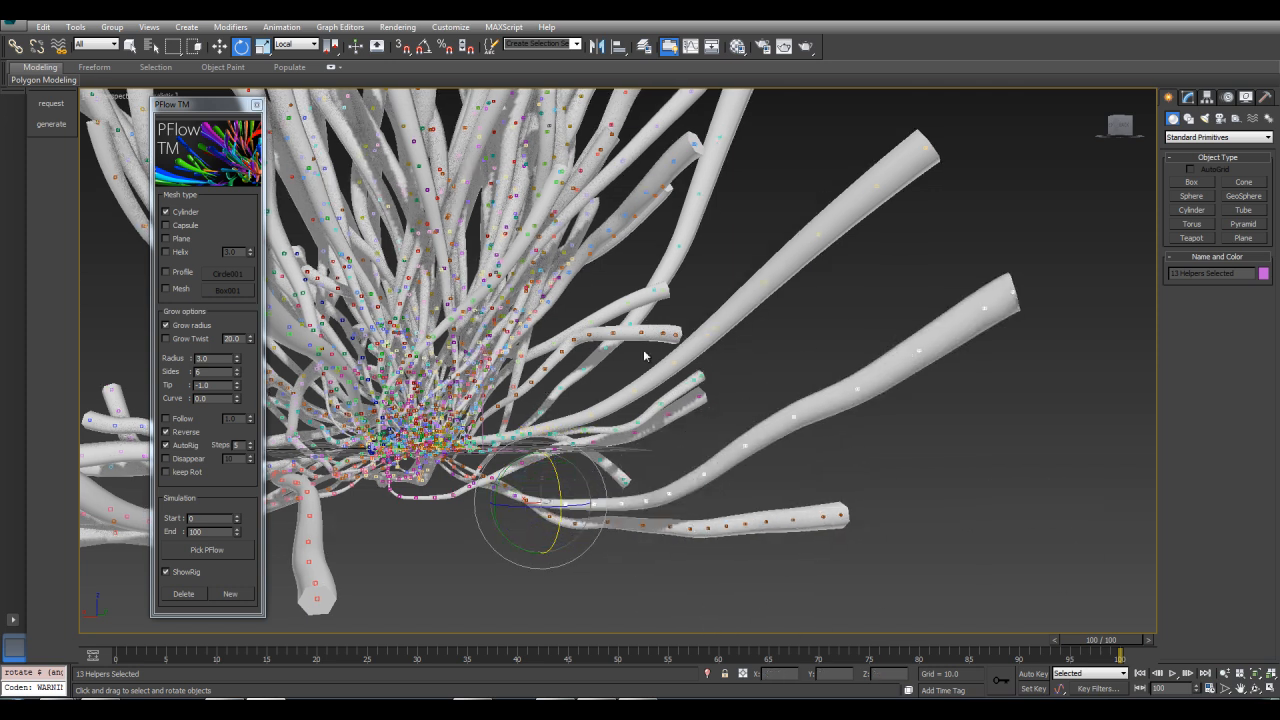
{"action": "middle_click_drag", "start_coordinate": [669, 411], "coordinate": [851, 622], "text": "alt"}
{"action": "middle_click_drag", "start_coordinate": [736, 424], "coordinate": [665, 423], "text": "alt"}
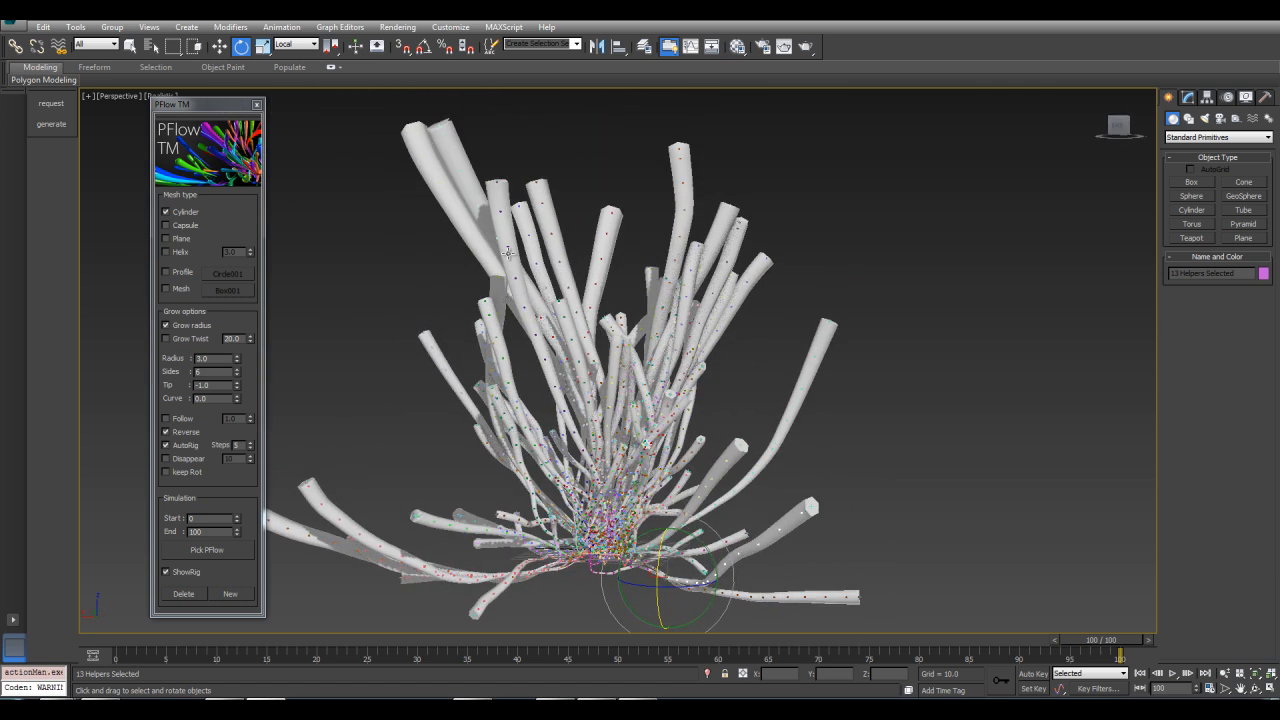
{"action": "left_click_drag", "start_coordinate": [924, 521], "coordinate": [930, 474]}
{"action": "mouse_move", "coordinate": [679, 440]}
{"action": "left_mouse_down"}
{"action": "mouse_move", "coordinate": [650, 455]}
{"action": "mouse_move", "coordinate": [736, 452]}
{"action": "mouse_move", "coordinate": [689, 448]}
{"action": "left_mouse_up"}
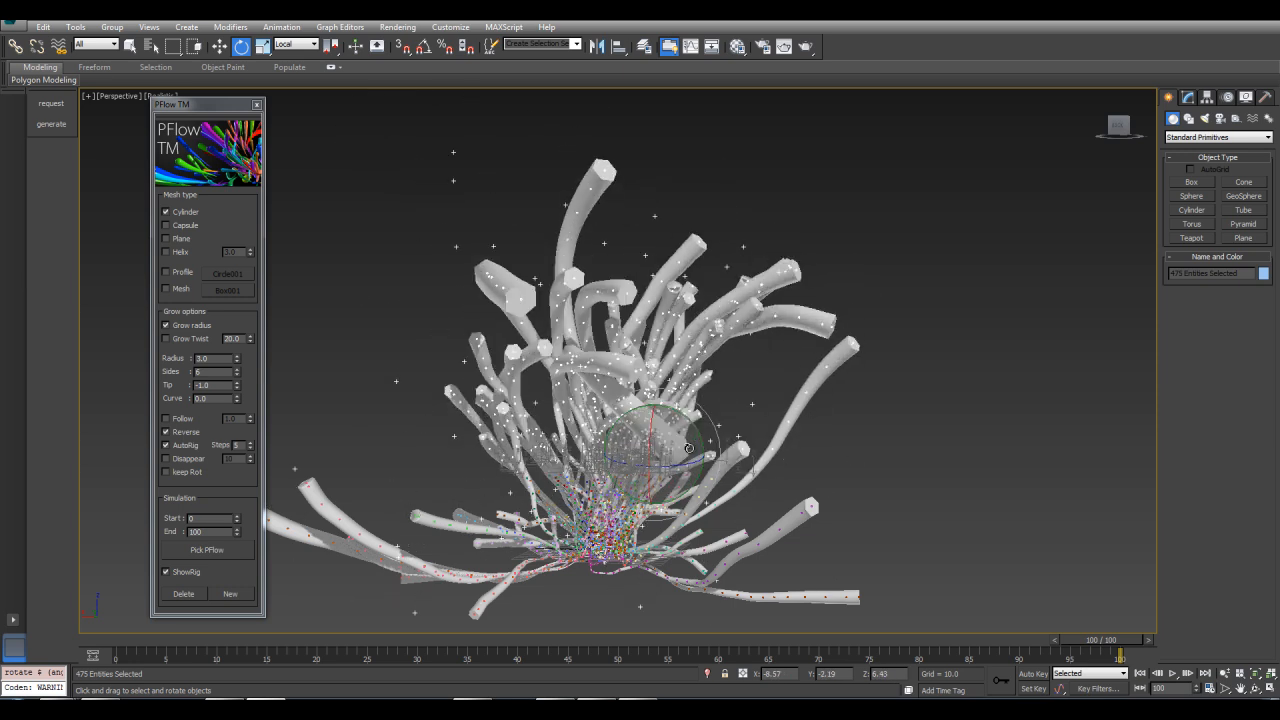
{"action": "middle_click_drag", "start_coordinate": [700, 330], "coordinate": [985, 630], "text": "alt"}
{"action": "middle_click_drag", "start_coordinate": [1030, 500], "coordinate": [908, 272]}
{"action": "left_click_drag", "start_coordinate": [1090, 644], "coordinate": [980, 600]}
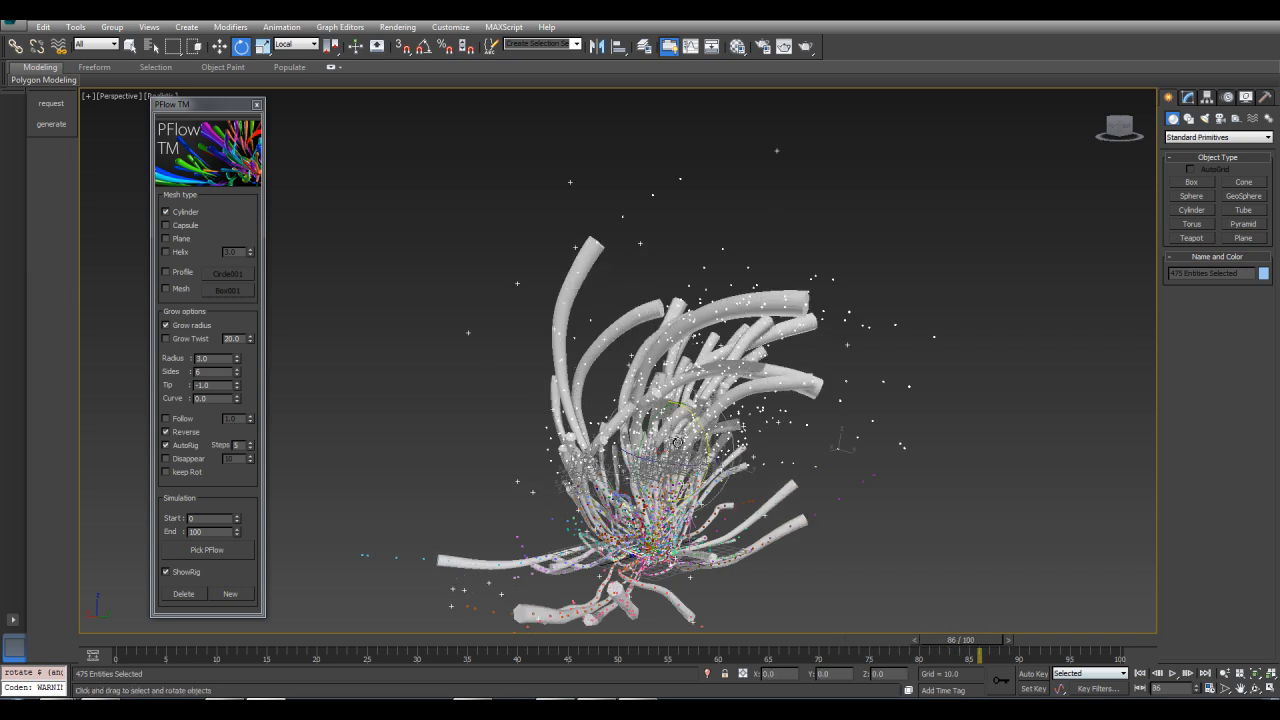
{"action": "left_click_drag", "start_coordinate": [677, 442], "coordinate": [706, 454]}
{"action": "left_click_drag", "start_coordinate": [978, 640], "coordinate": [1191, 638]}
{"action": "mouse_move", "coordinate": [842, 473]}
{"action": "middle_mouse_down", "text": "alt"}
{"action": "mouse_move", "coordinate": [716, 482]}
{"action": "mouse_move", "coordinate": [836, 459]}
{"action": "middle_mouse_up", "text": "alt"}
{"action": "key", "text": "ctrl+z"}
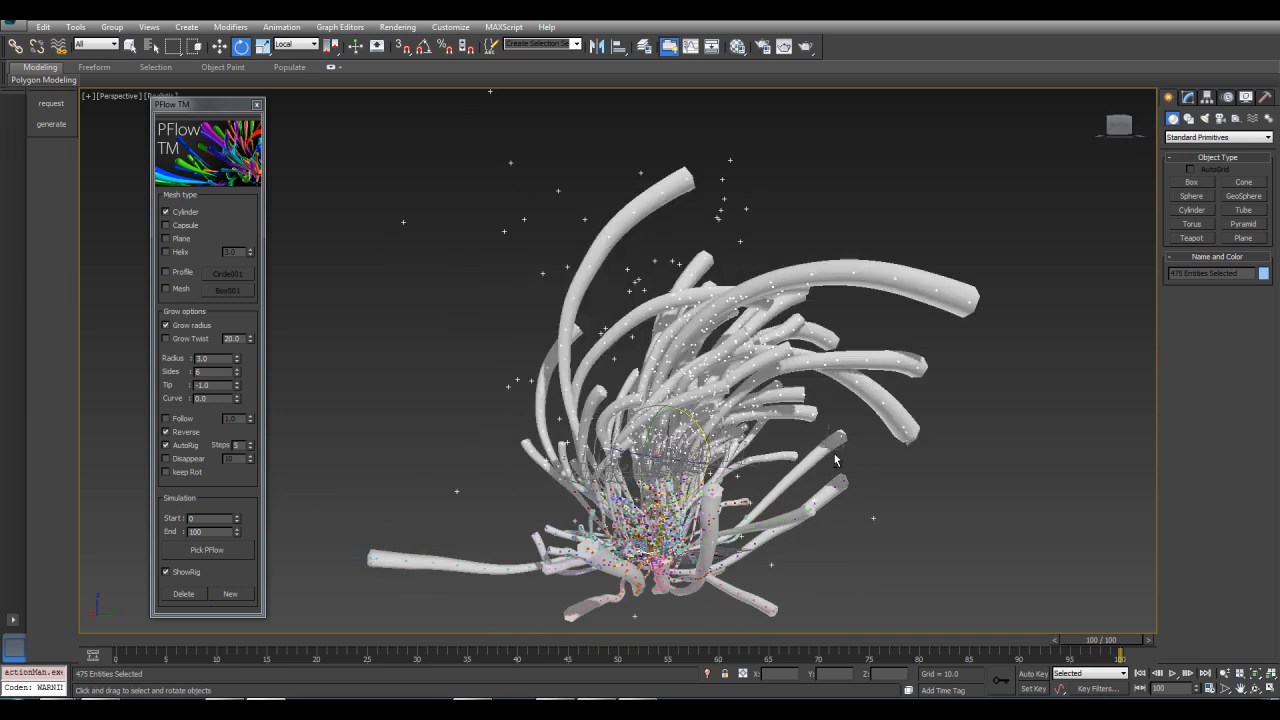
{"action": "key", "text": "ctrl+z"}
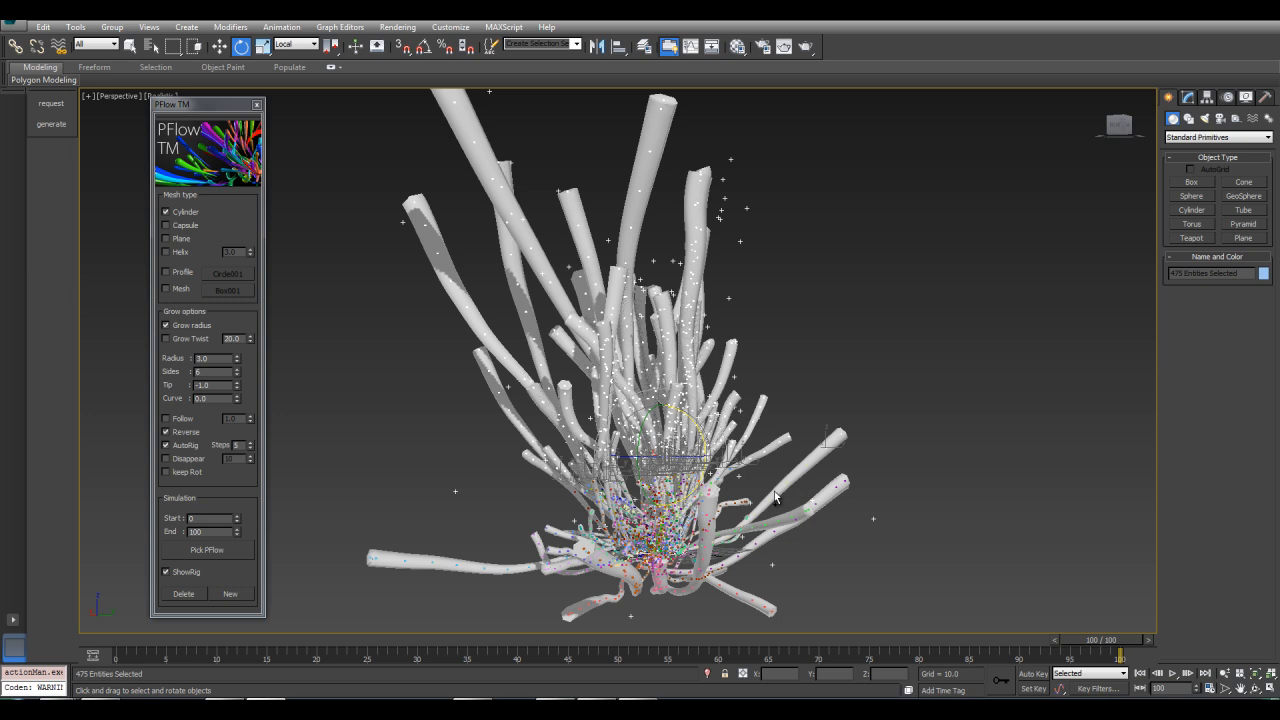
Turn off ShowRig and delete the generated strands
{"action": "left_click", "coordinate": [168, 574]}
{"action": "left_click", "coordinate": [168, 574]}
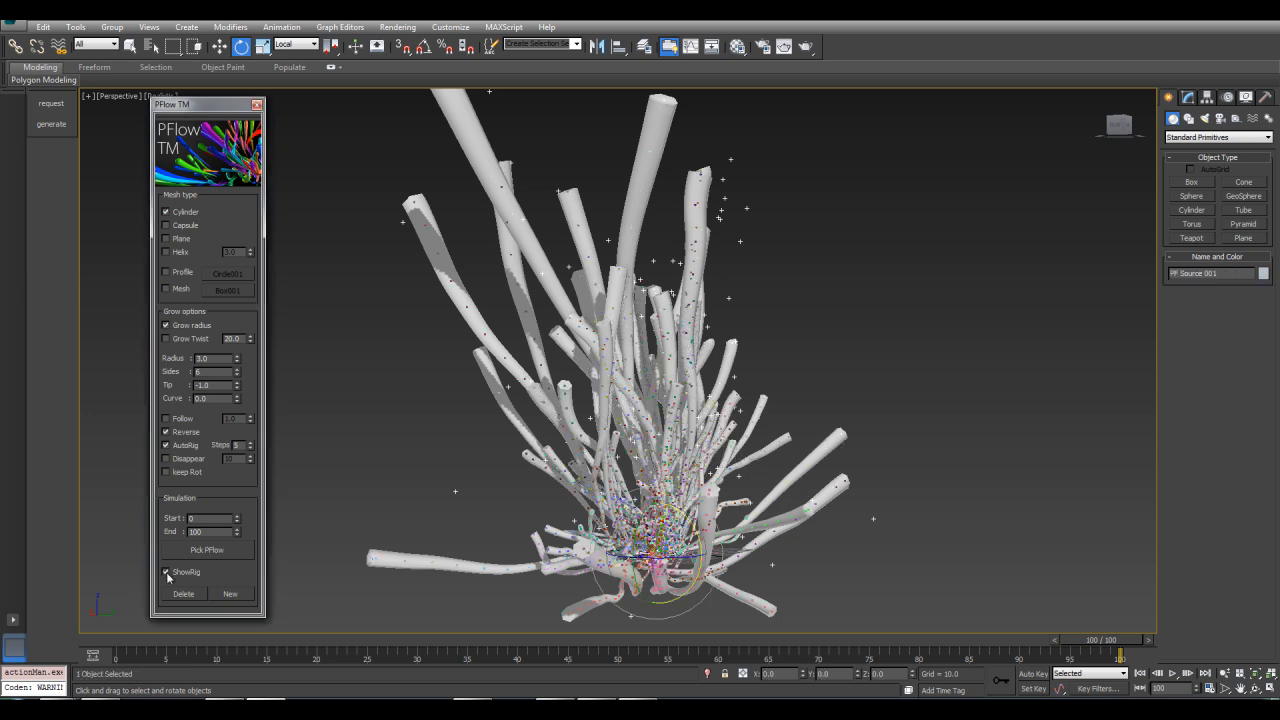
{"action": "left_click", "coordinate": [167, 572]}
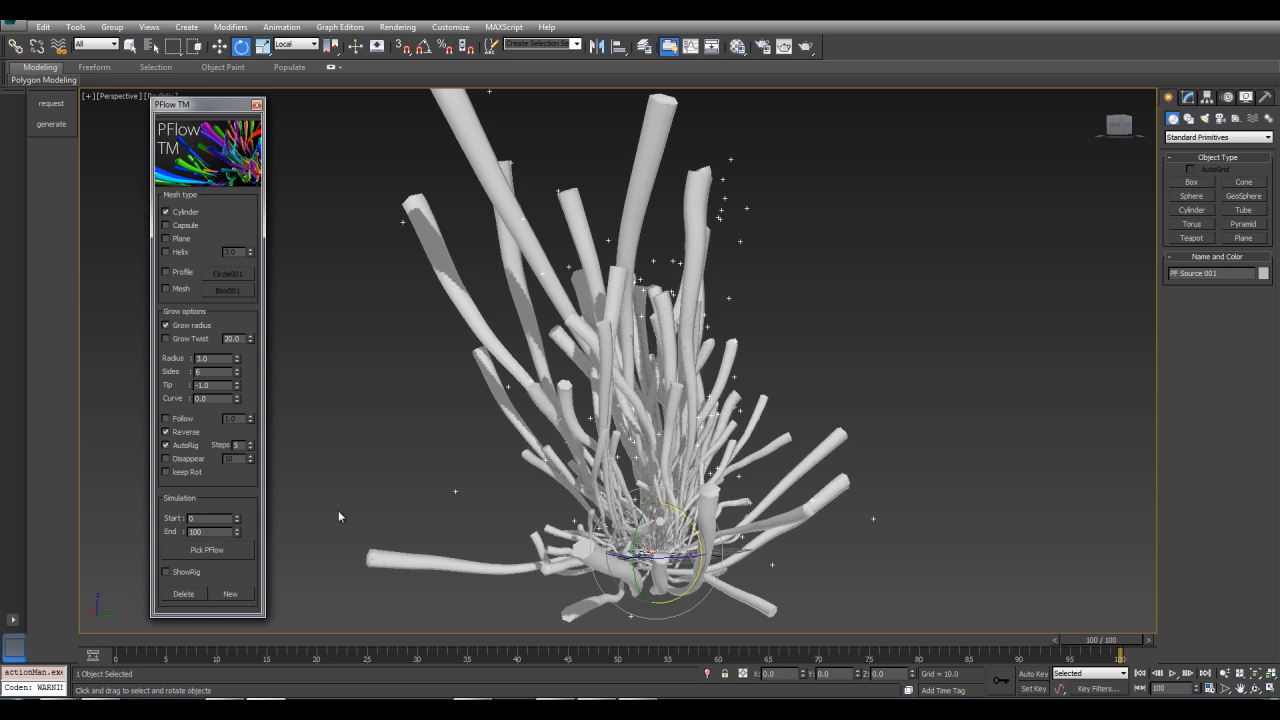
{"action": "left_click", "coordinate": [184, 596]}
{"action": "middle_click_drag", "start_coordinate": [334, 502], "coordinate": [426, 478]}
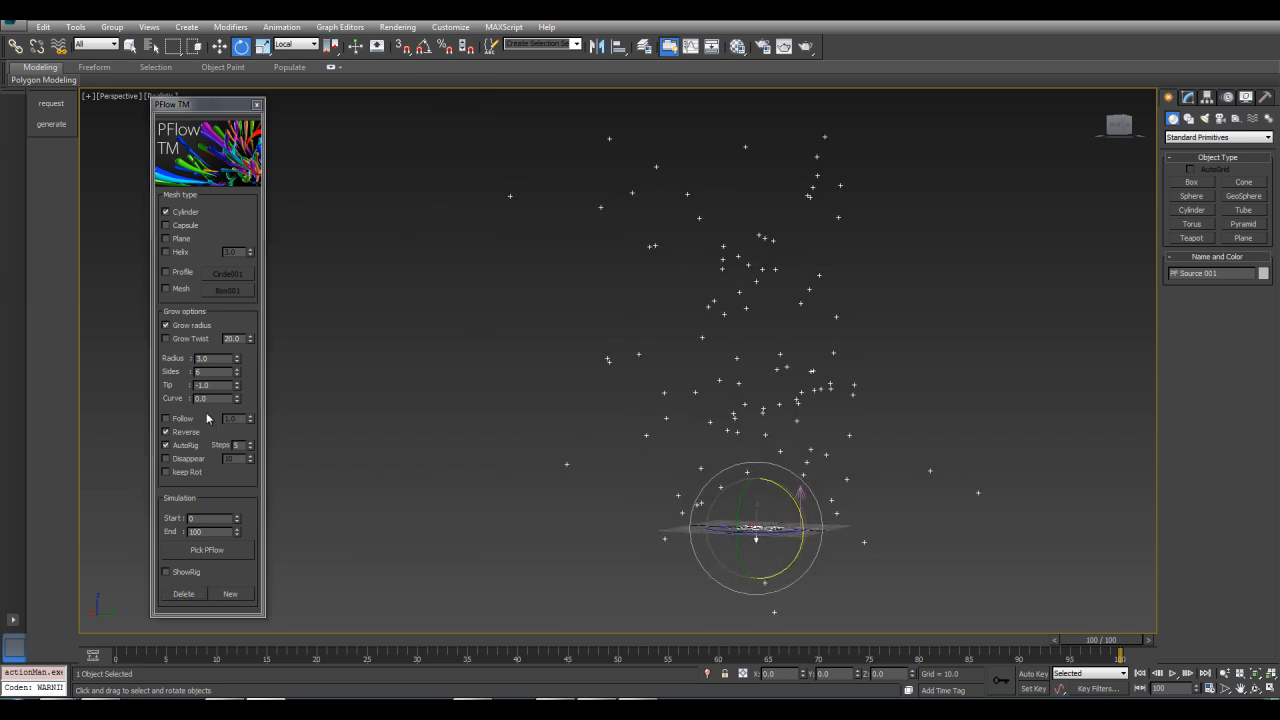
Scrub the timeline and orbit the view to examine the particle emission
{"action": "double_click", "coordinate": [239, 444]}
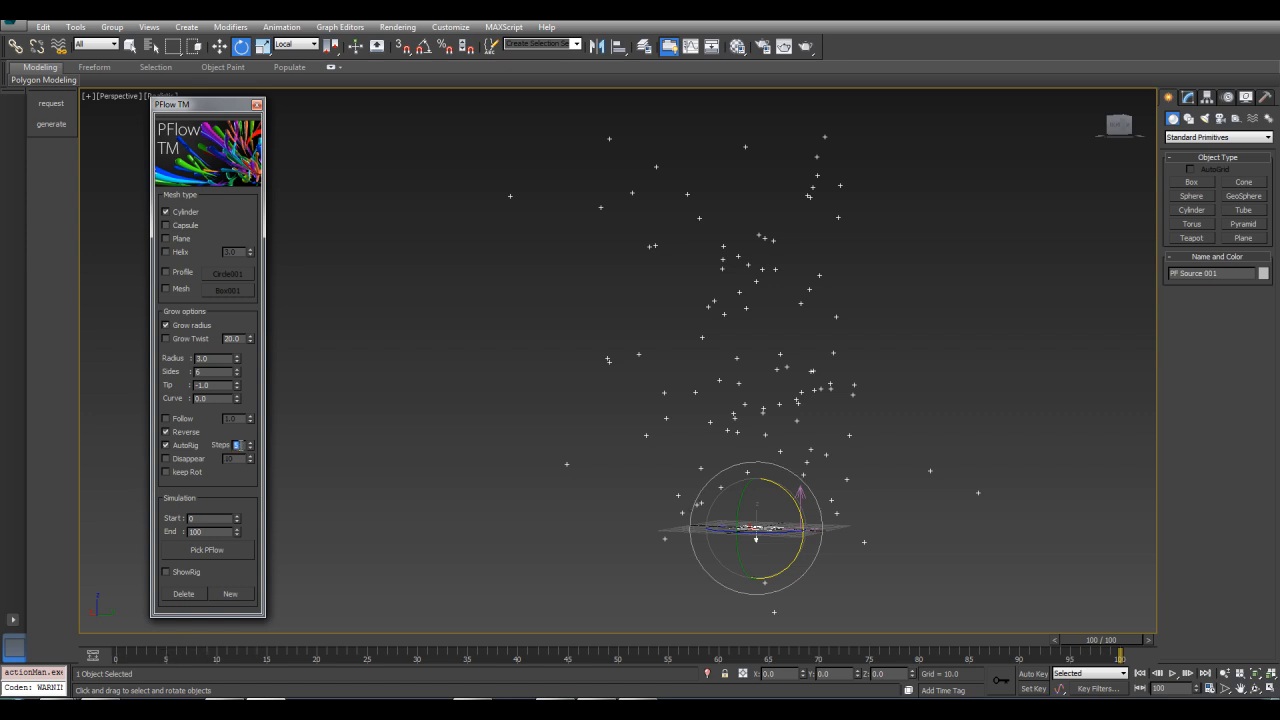
{"action": "left_click", "coordinate": [172, 645]}
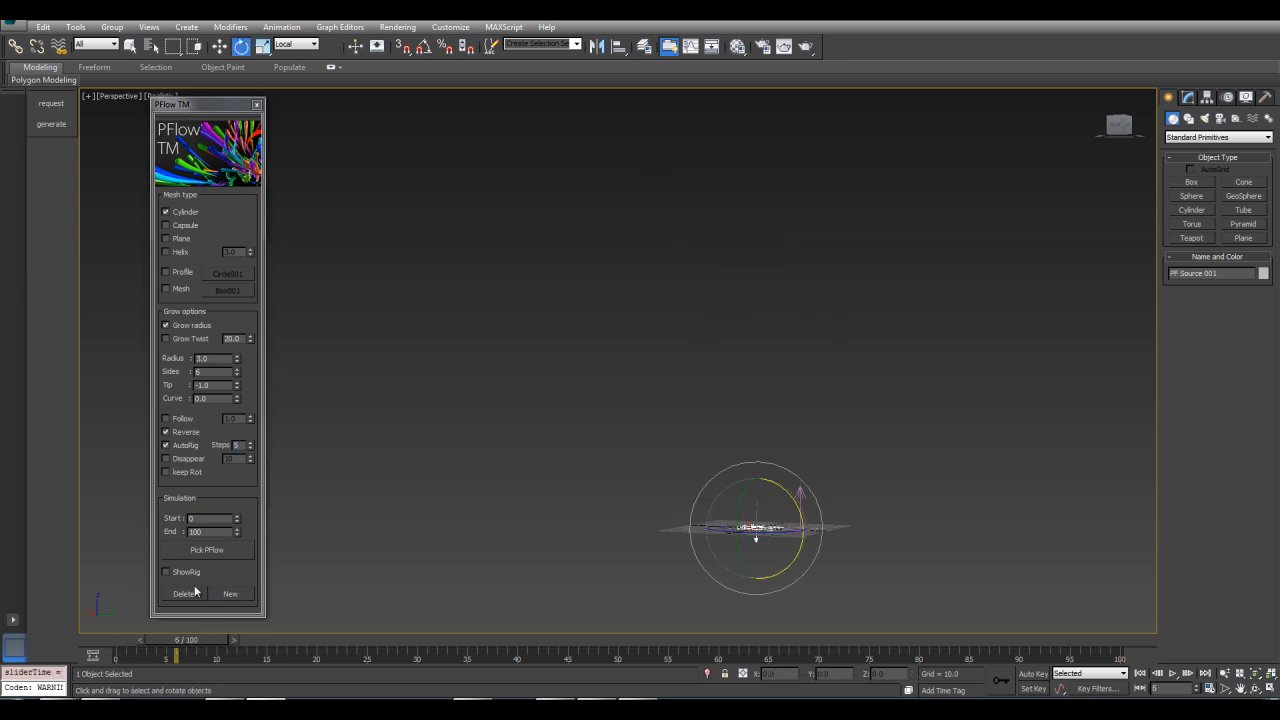
{"action": "left_click_drag", "start_coordinate": [192, 638], "coordinate": [116, 650]}
{"action": "middle_click_drag", "start_coordinate": [631, 516], "coordinate": [621, 391]}
{"action": "middle_click_drag", "start_coordinate": [769, 340], "coordinate": [738, 379], "text": "alt"}
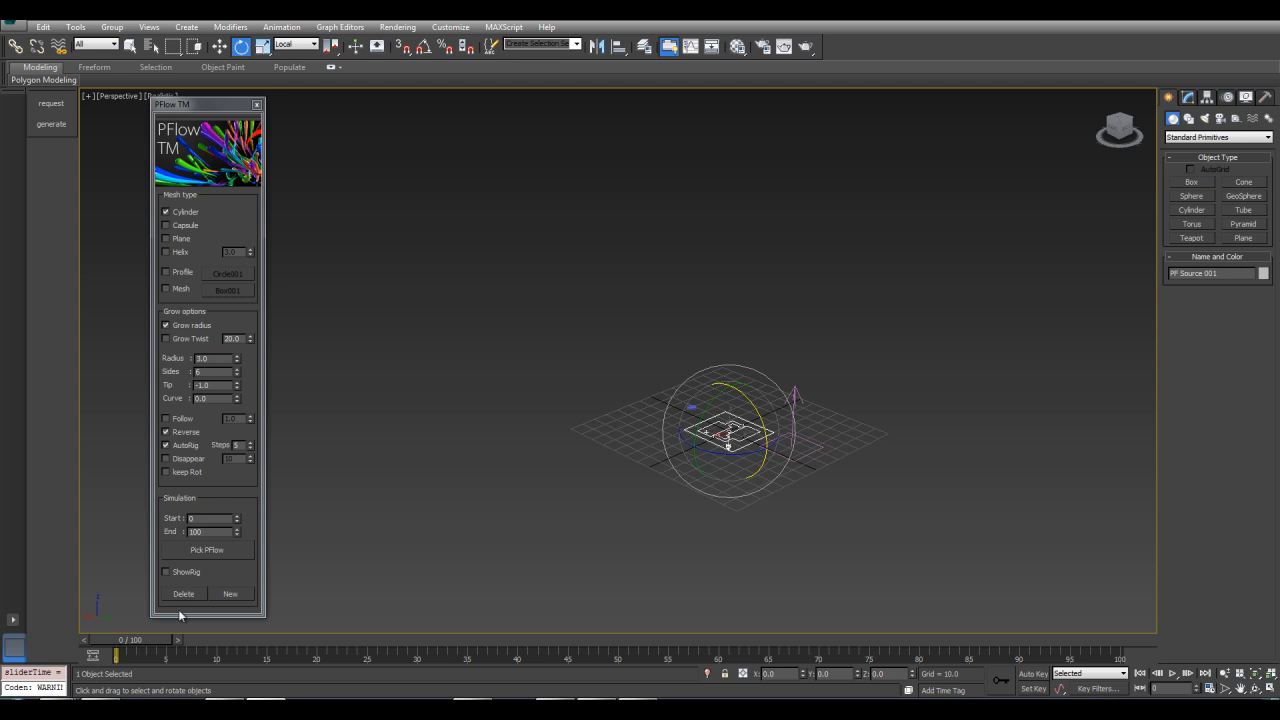
{"action": "left_click_drag", "start_coordinate": [125, 645], "coordinate": [537, 642]}
{"action": "middle_click_drag", "start_coordinate": [692, 327], "coordinate": [536, 397]}
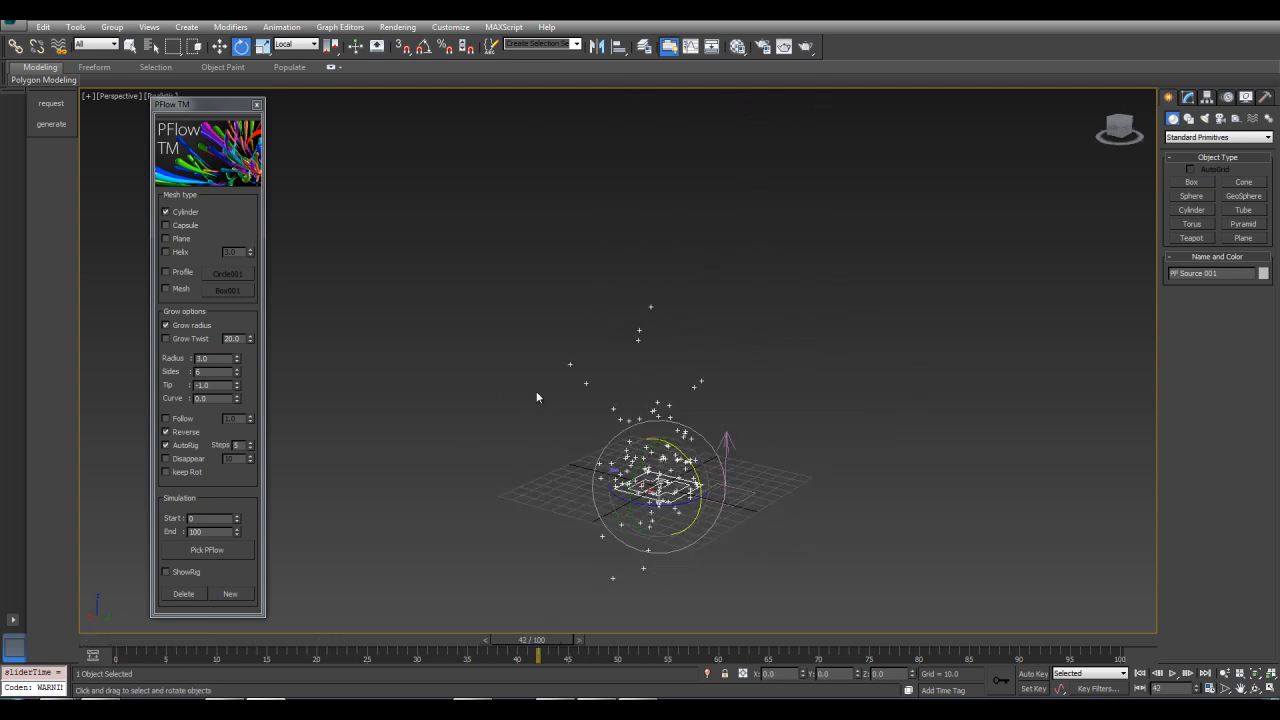
Enable the Profile mesh type and draw a rectangle spline about 5 by 19 units beside the emitter
{"action": "left_click", "coordinate": [168, 273]}
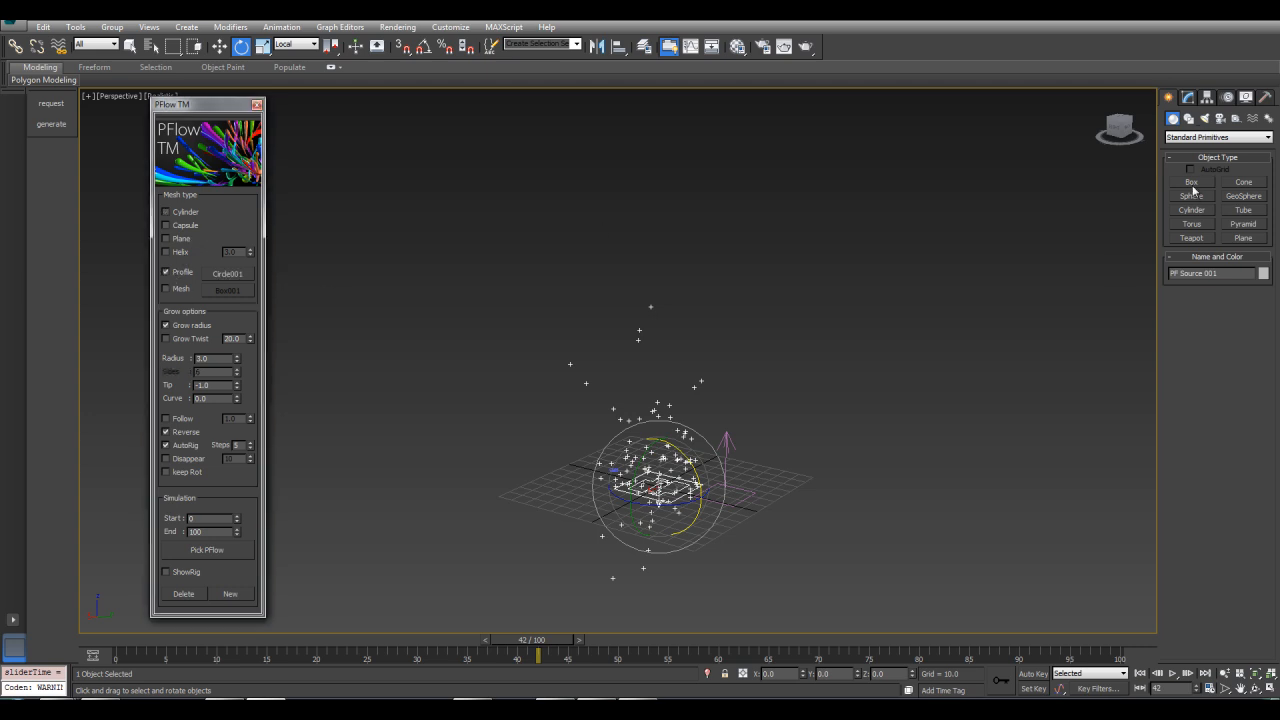
{"action": "left_click", "coordinate": [1188, 118]}
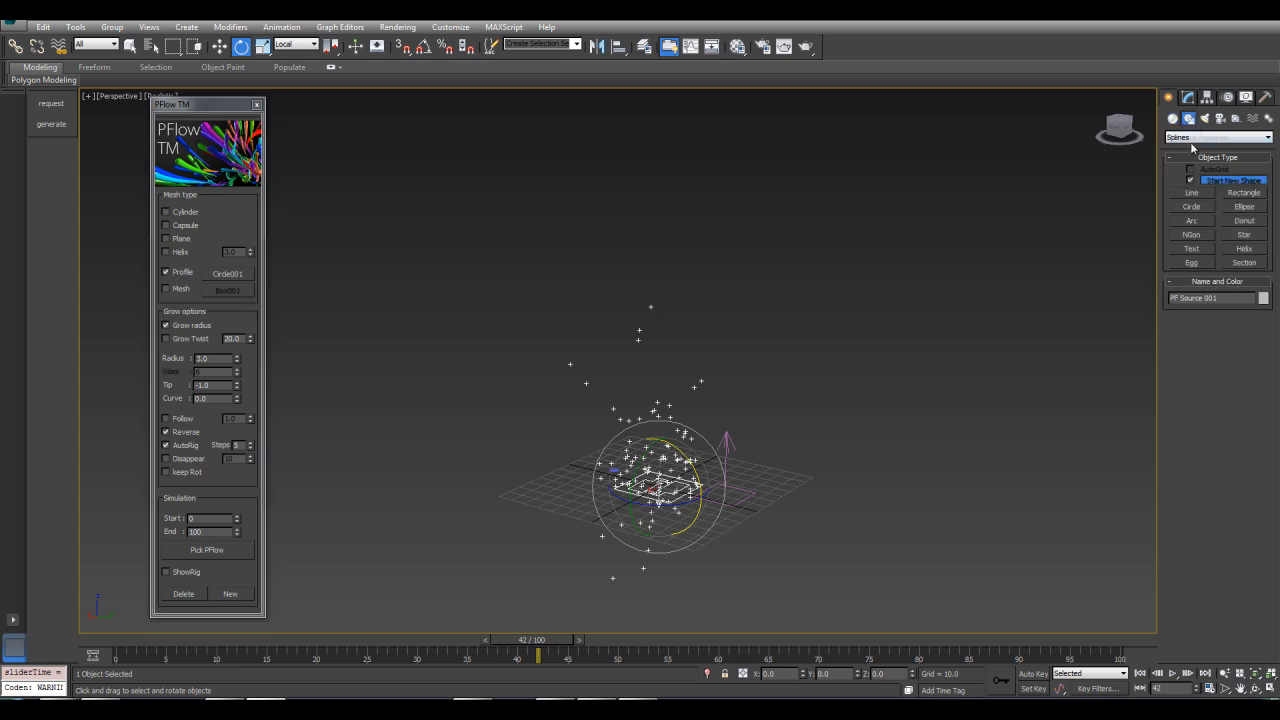
{"action": "left_click", "coordinate": [1238, 197]}
{"action": "middle_click_drag", "start_coordinate": [748, 400], "coordinate": [726, 420], "text": "alt"}
Assign the rectangle spline as the strand profile shape
{"action": "scroll", "coordinate": [726, 420], "scroll_direction": "up", "scroll_amount": 3}
{"action": "left_click_drag", "start_coordinate": [756, 277], "coordinate": [746, 318]}
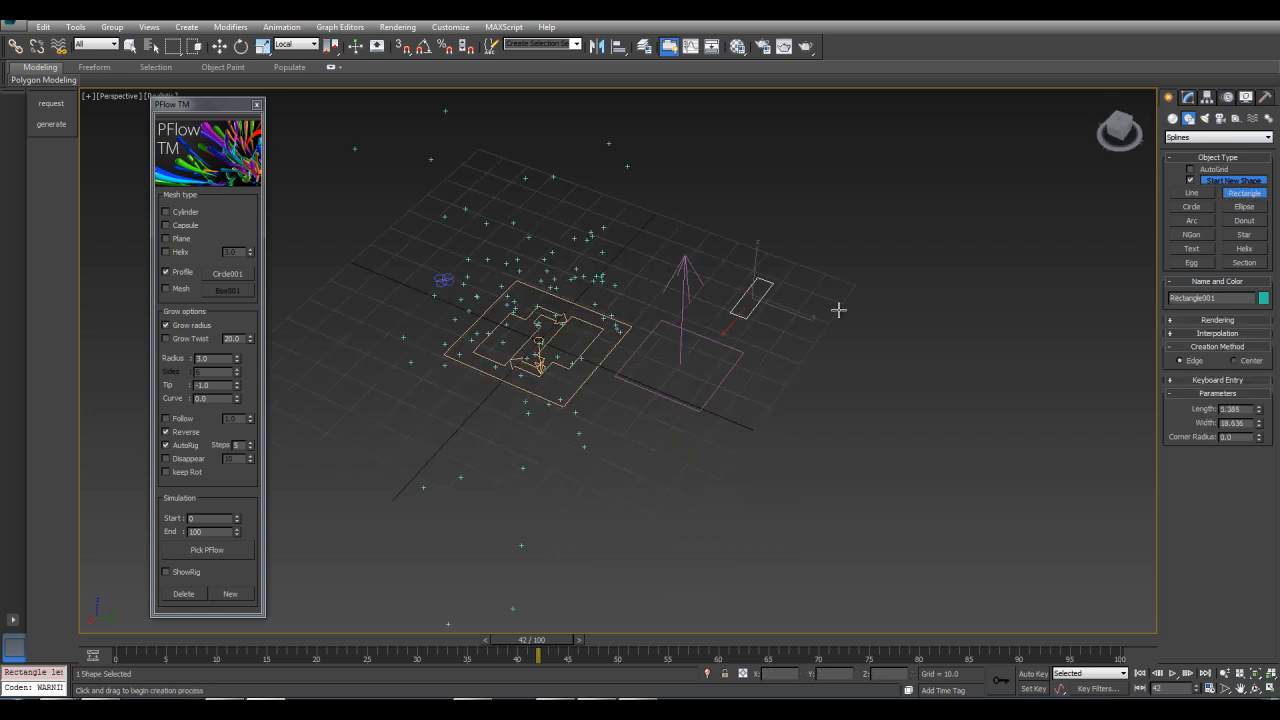
{"action": "key", "text": "e"}
{"action": "middle_click_drag", "start_coordinate": [820, 271], "coordinate": [829, 323]}
{"action": "scroll", "coordinate": [829, 323], "scroll_direction": "down", "scroll_amount": 3}
{"action": "middle_click_drag", "start_coordinate": [697, 281], "coordinate": [690, 262], "text": "alt"}
{"action": "left_click", "coordinate": [227, 273]}
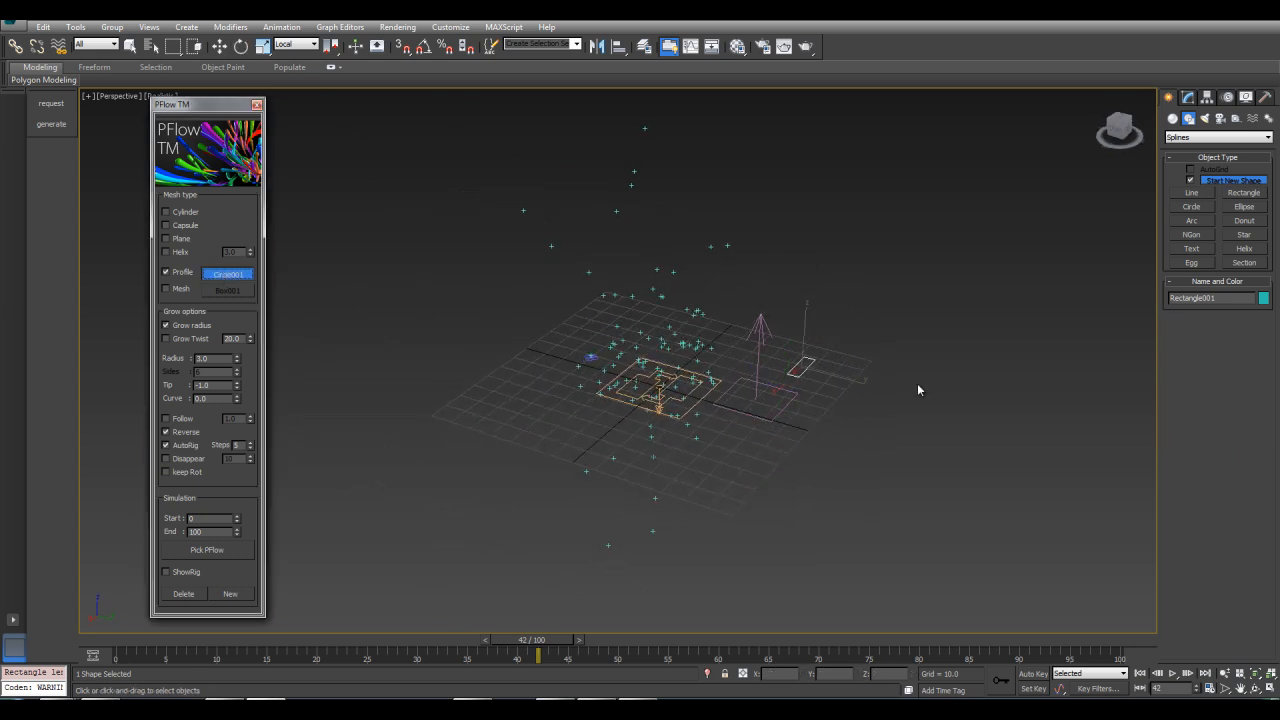
{"action": "left_click", "coordinate": [801, 369]}
Turn off AutoRig and enable Keep Rot
{"action": "key", "text": "w"}
{"action": "scroll", "coordinate": [466, 355], "scroll_direction": "down", "scroll_amount": 3}
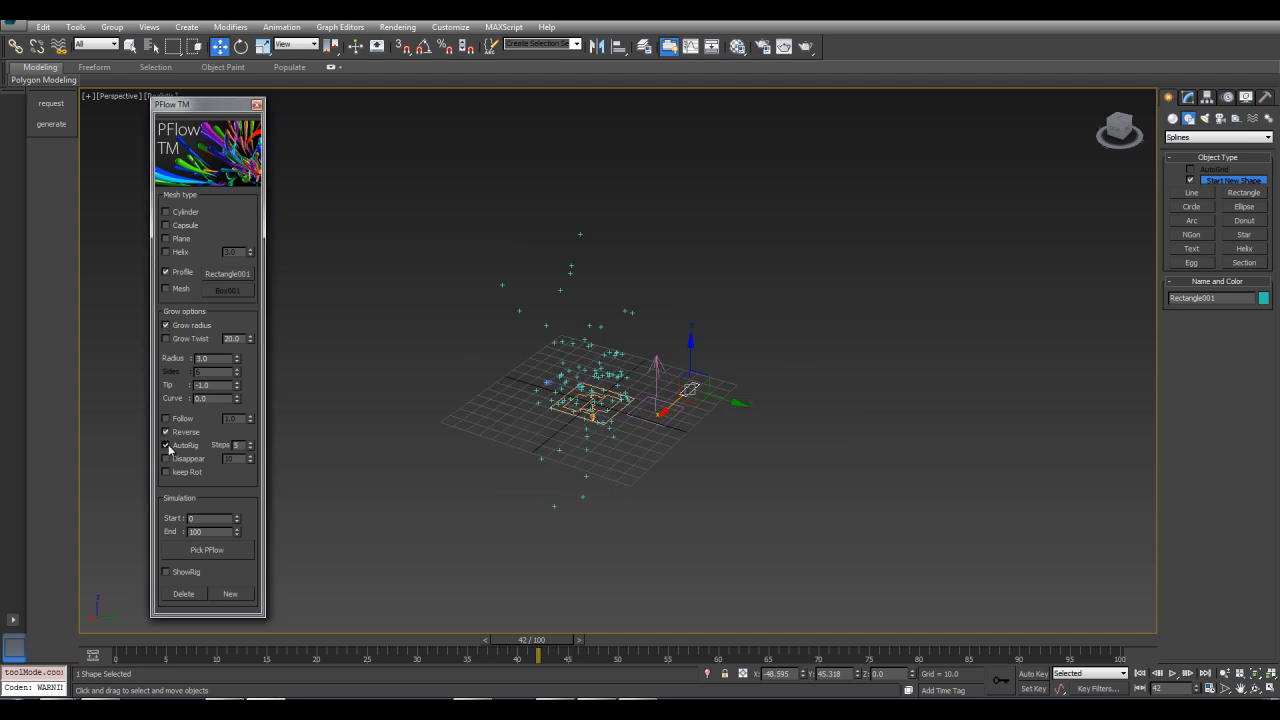
{"action": "middle_click_drag", "start_coordinate": [470, 377], "coordinate": [452, 404]}
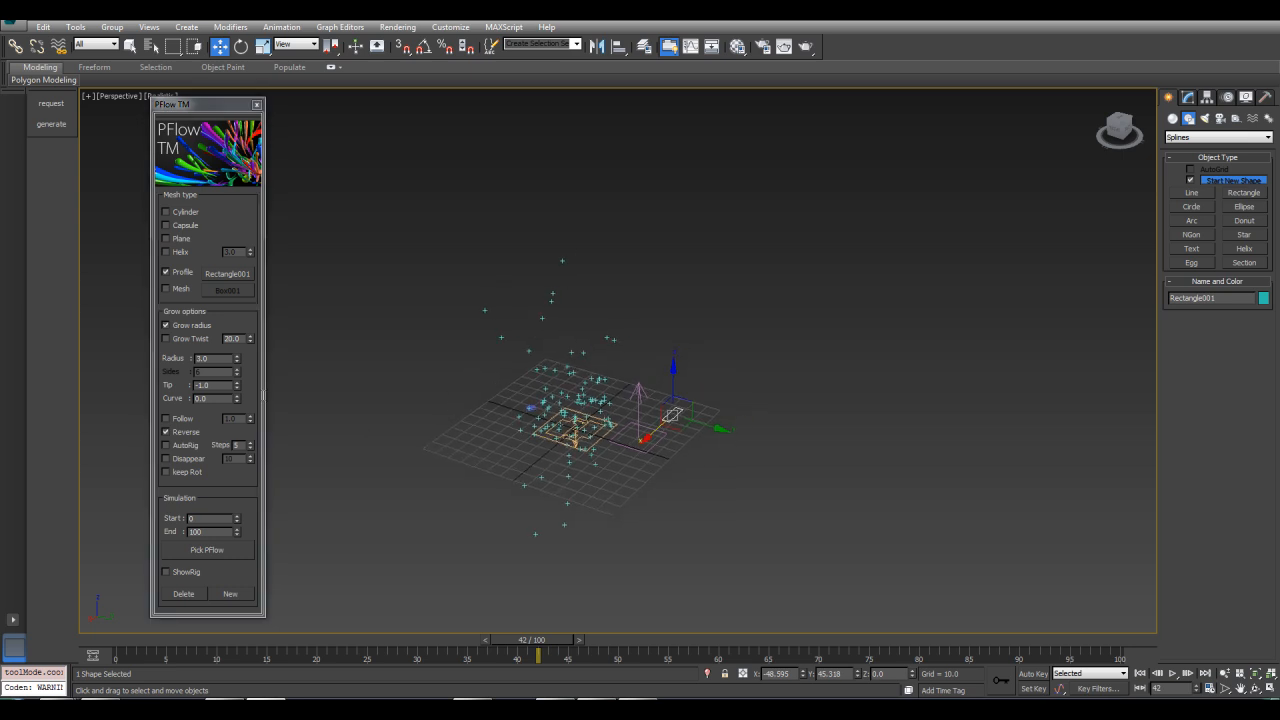
{"action": "left_click", "coordinate": [167, 473]}
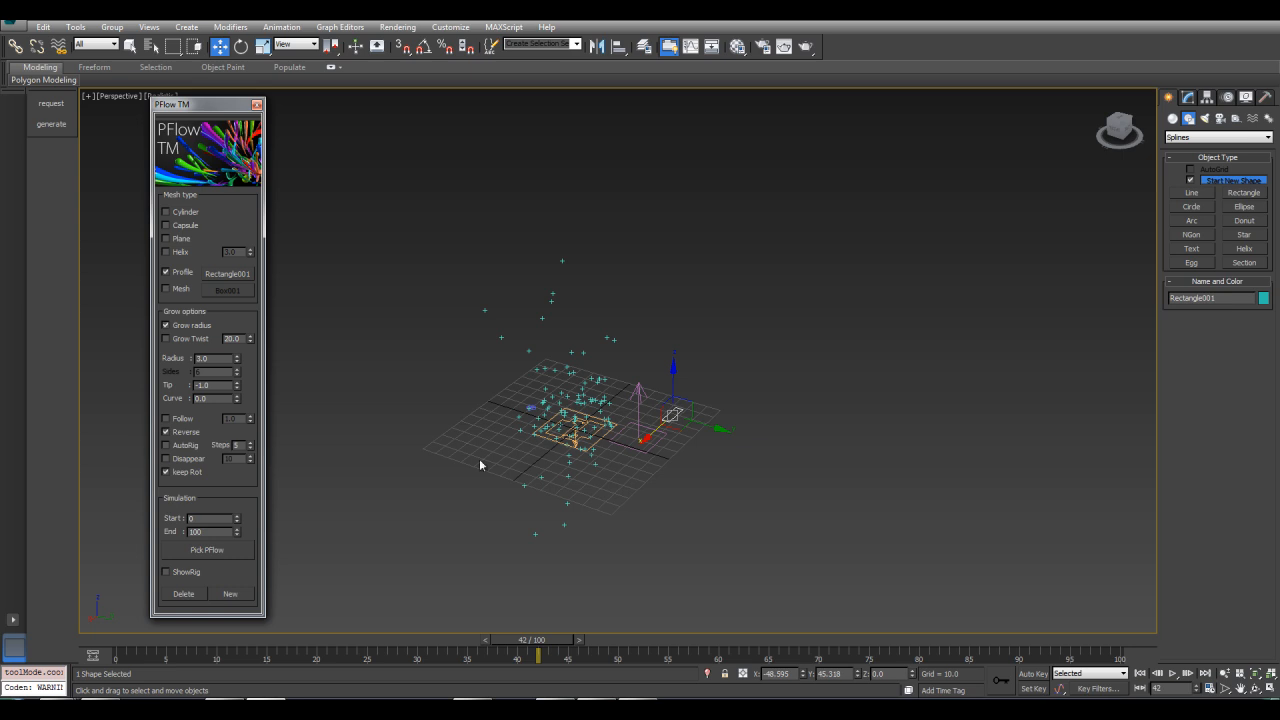
Return to the first frame and generate profile strands by picking the PF Source
{"action": "mouse_move", "coordinate": [115, 643]}
{"action": "left_mouse_down"}
{"action": "mouse_move", "coordinate": [214, 657]}
{"action": "mouse_move", "coordinate": [116, 652]}
{"action": "left_mouse_up"}
{"action": "key", "text": "w"}
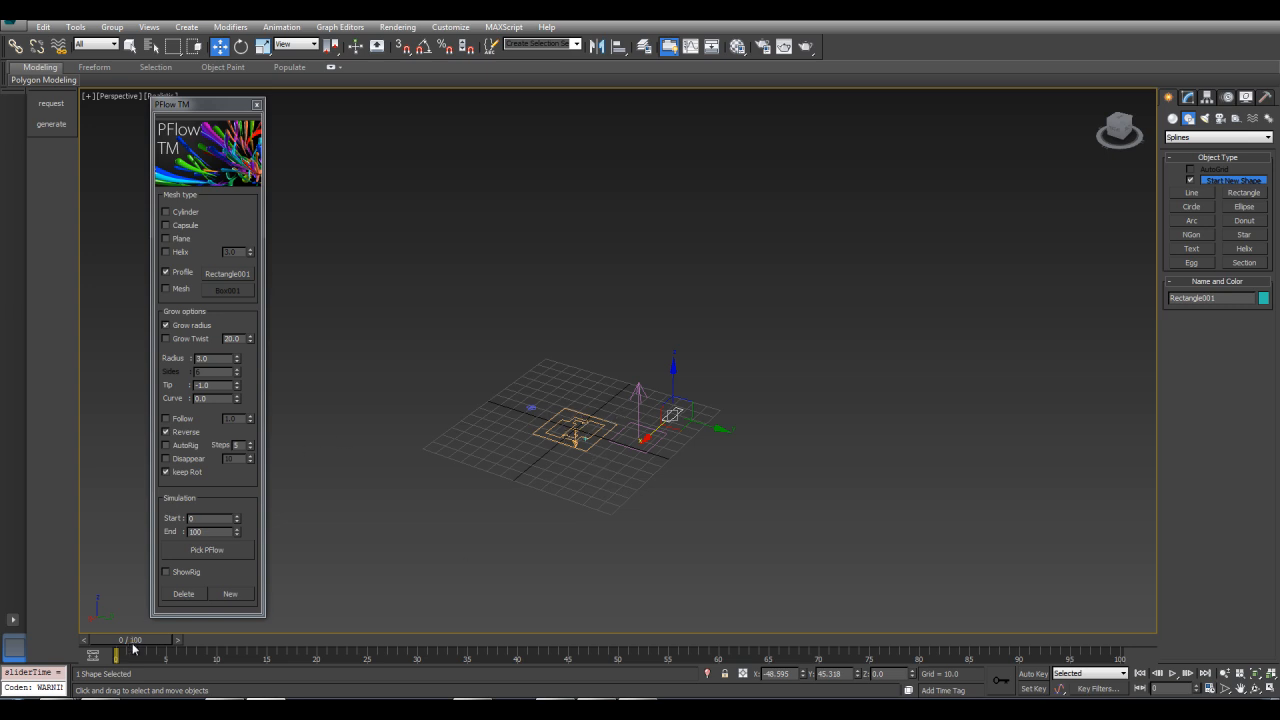
{"action": "mouse_move", "coordinate": [129, 642]}
{"action": "left_mouse_down"}
{"action": "mouse_move", "coordinate": [237, 648]}
{"action": "mouse_move", "coordinate": [118, 642]}
{"action": "left_mouse_up"}
{"action": "left_click_drag", "start_coordinate": [136, 642], "coordinate": [126, 682]}
{"action": "mouse_move", "coordinate": [538, 350]}
{"action": "middle_mouse_down"}
{"action": "mouse_move", "coordinate": [566, 329]}
{"action": "mouse_move", "coordinate": [545, 359]}
{"action": "middle_mouse_up"}
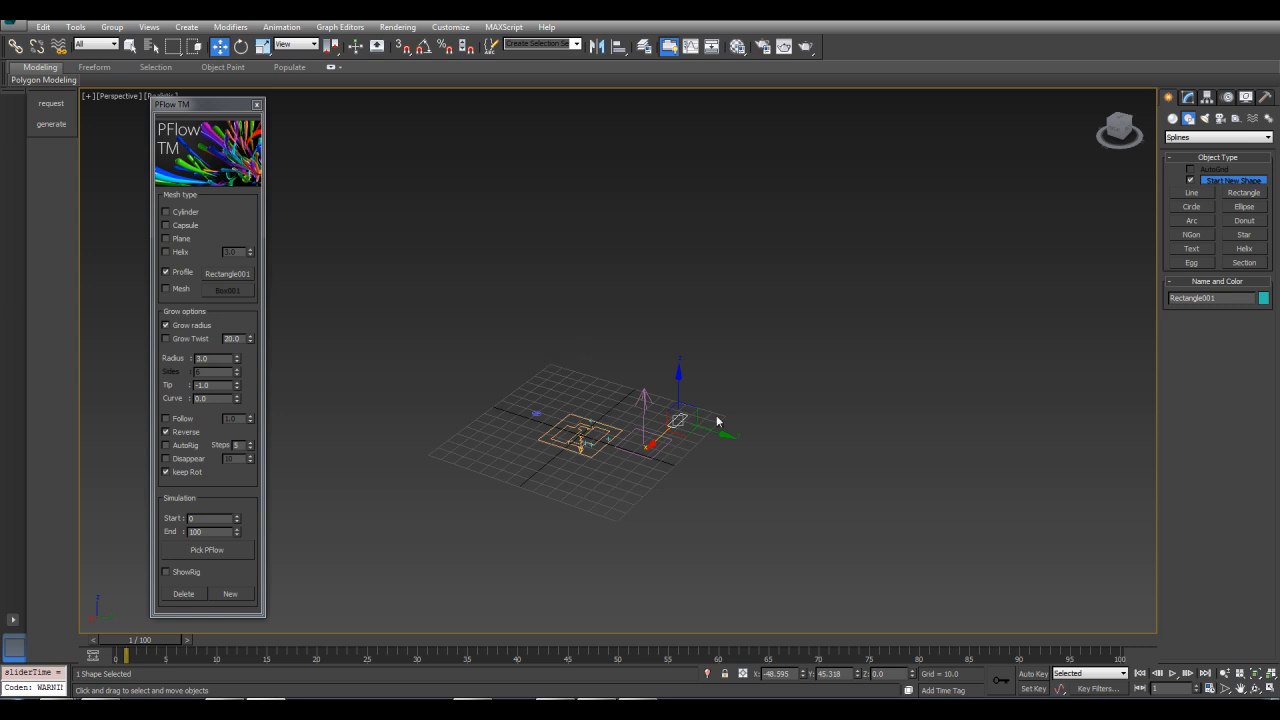
{"action": "left_click", "coordinate": [215, 555]}
{"action": "left_click", "coordinate": [575, 443]}
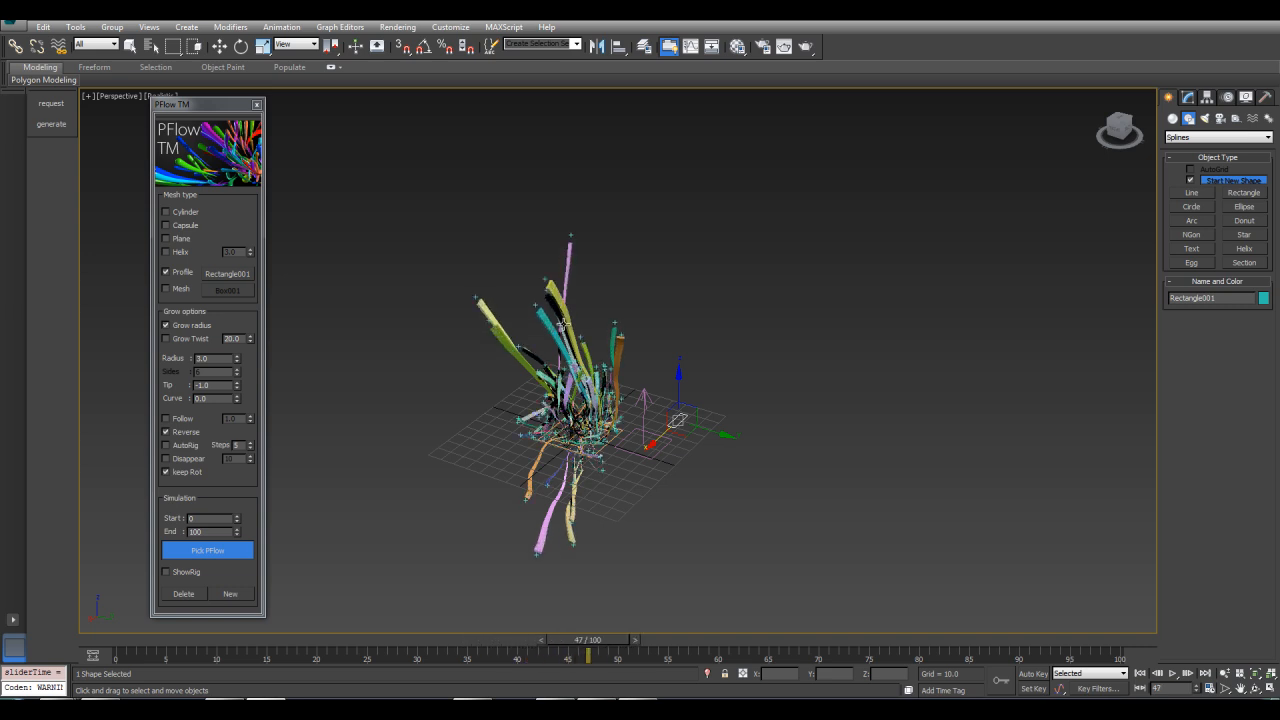
Orbit, zoom and scrub the timeline to examine the rectangle-profile strands
{"action": "left_click", "coordinate": [735, 381]}
{"action": "middle_click_drag", "start_coordinate": [735, 381], "coordinate": [769, 425]}
{"action": "scroll", "coordinate": [769, 425], "scroll_direction": "up", "scroll_amount": 2}
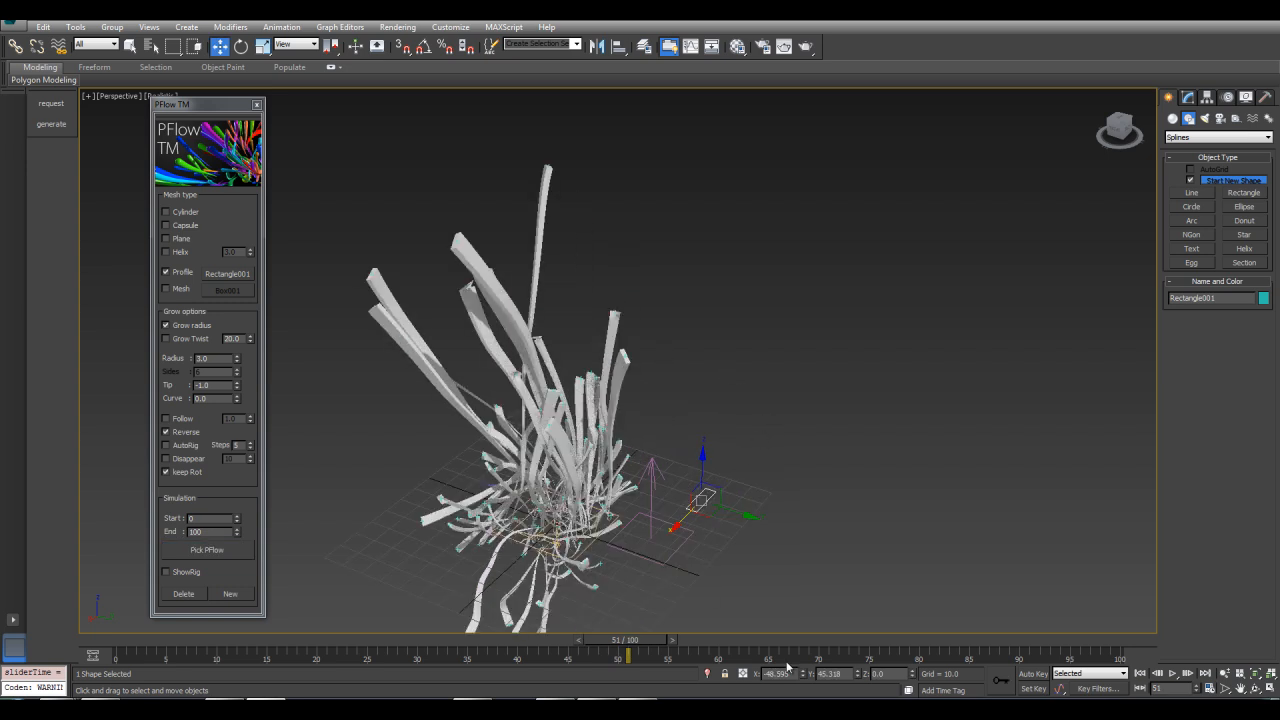
{"action": "left_click_drag", "start_coordinate": [626, 645], "coordinate": [497, 645]}
{"action": "middle_click_drag", "start_coordinate": [598, 392], "coordinate": [631, 410], "text": "alt"}
{"action": "key", "text": "w"}
{"action": "scroll", "coordinate": [630, 410], "scroll_direction": "up", "scroll_amount": 2}
{"action": "middle_click_drag", "start_coordinate": [655, 461], "coordinate": [472, 420], "text": "alt"}
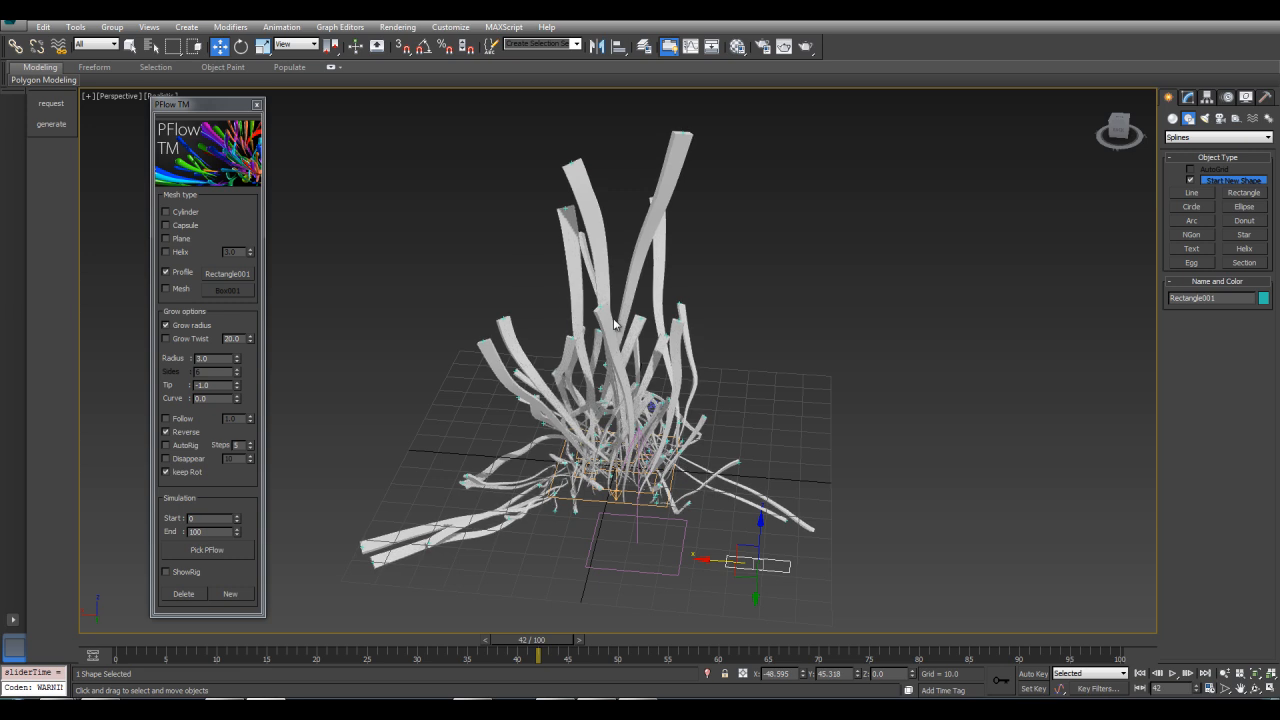
Create a box primitive beside the strands, about 11 by 23 by 19 units
{"action": "middle_click_drag", "start_coordinate": [783, 408], "coordinate": [498, 374], "text": "alt"}
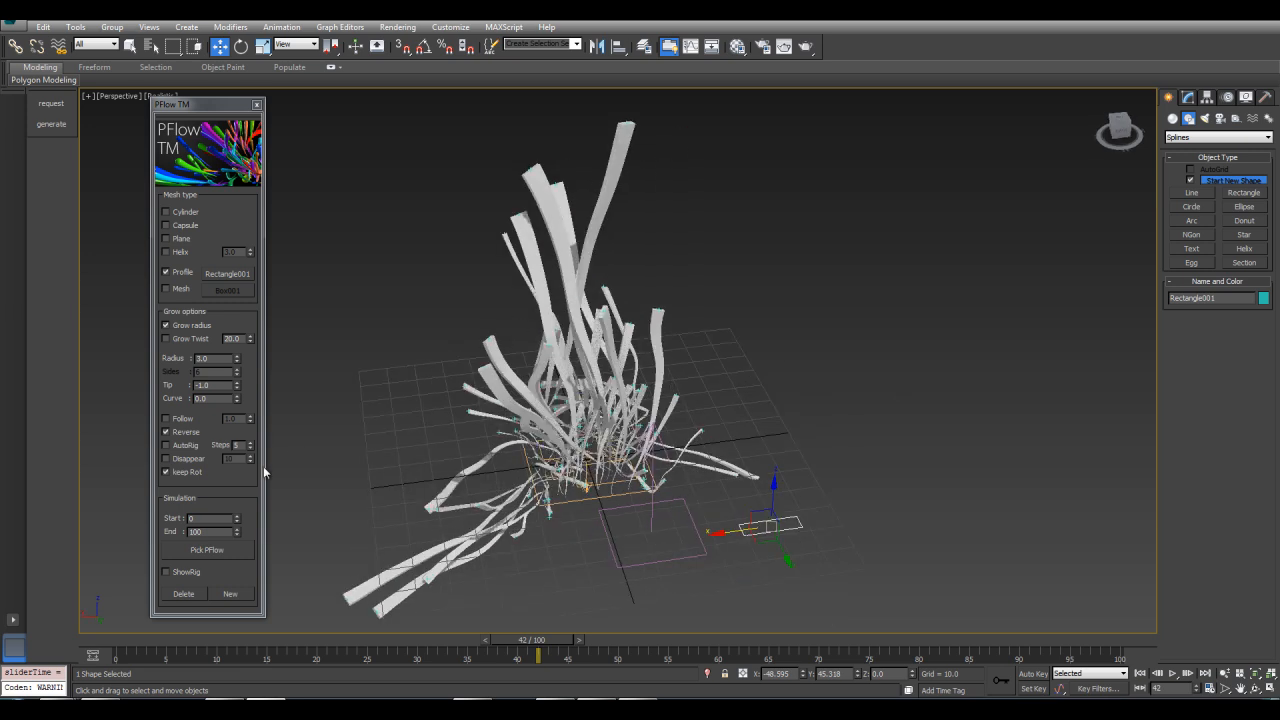
{"action": "left_click", "coordinate": [1173, 118]}
{"action": "left_click", "coordinate": [1191, 182]}
{"action": "middle_click_drag", "start_coordinate": [727, 500], "coordinate": [715, 478]}
{"action": "left_click_drag", "start_coordinate": [718, 486], "coordinate": [799, 492]}
{"action": "left_click", "coordinate": [802, 433]}
{"action": "right_click", "coordinate": [1258, 433]}
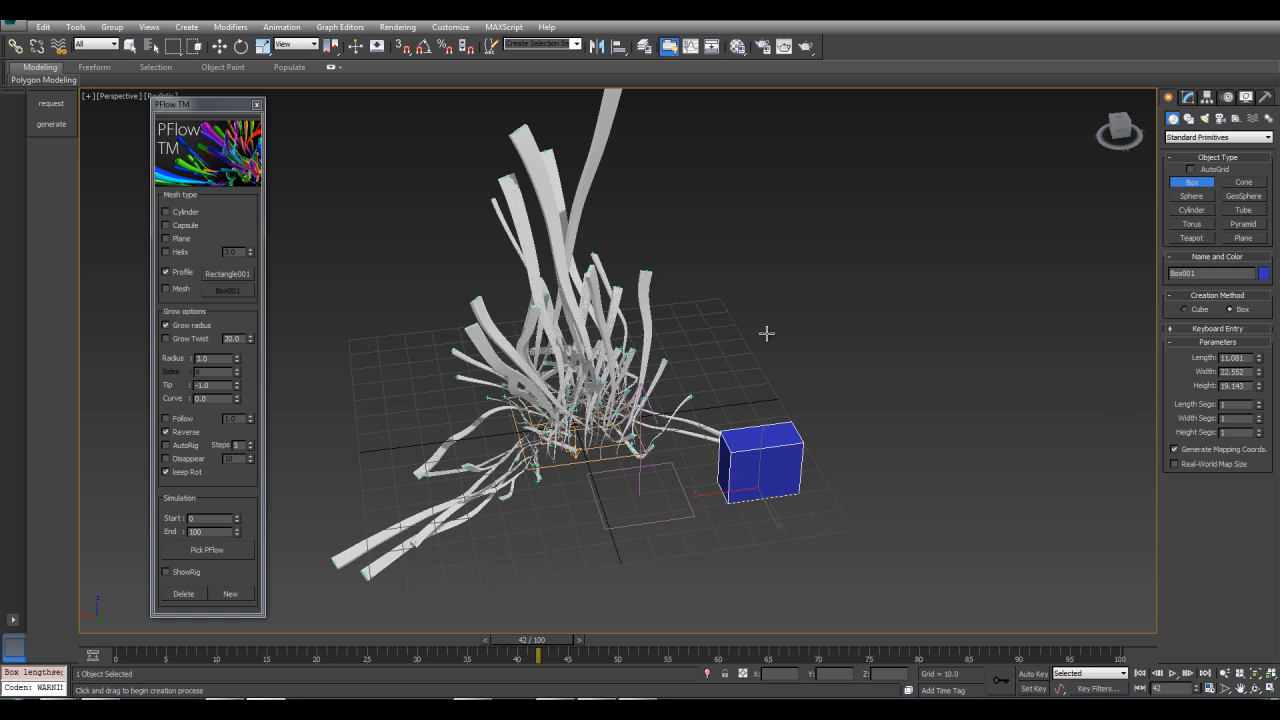
Switch the mesh type to Mesh and pick the box as the strand mesh object
{"action": "middle_click_drag", "start_coordinate": [766, 331], "coordinate": [808, 373]}
{"action": "left_click", "coordinate": [167, 289]}
{"action": "left_click", "coordinate": [236, 291]}
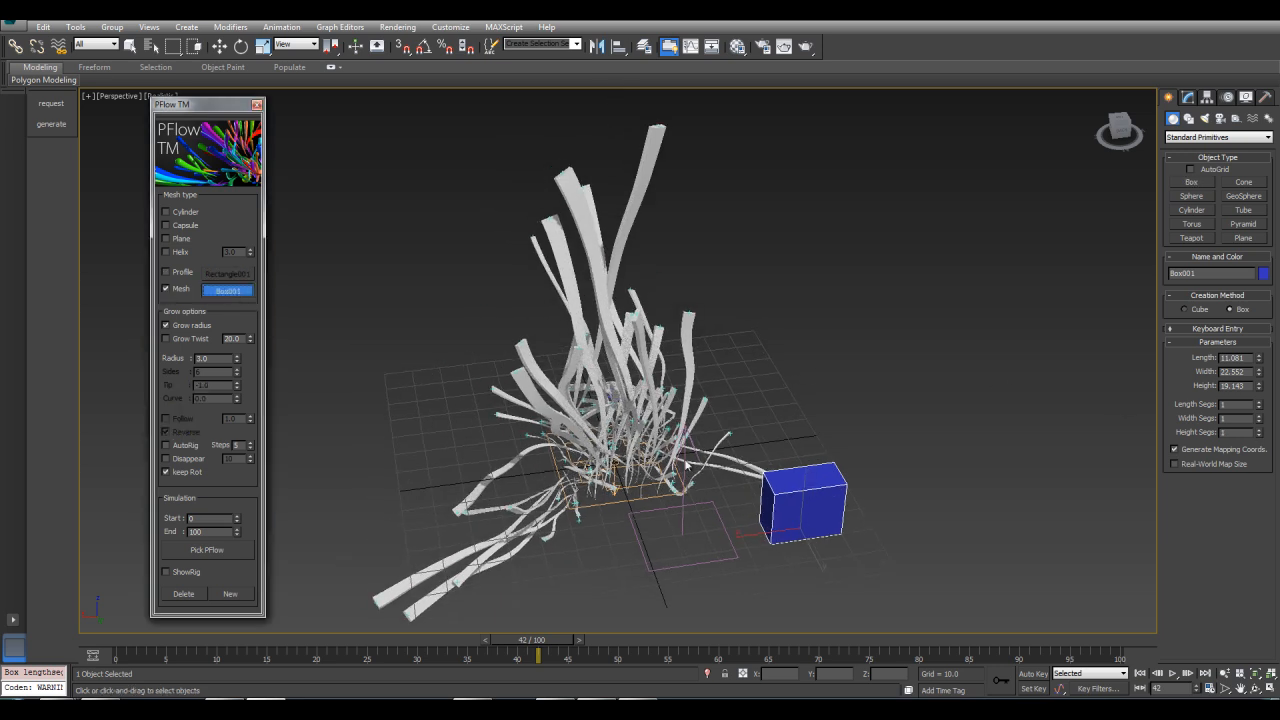
{"action": "left_click", "coordinate": [831, 481]}
Orbit and zoom the viewport to examine the strands and the box mesh
{"action": "scroll", "coordinate": [800, 357], "scroll_direction": "down", "scroll_amount": 4}
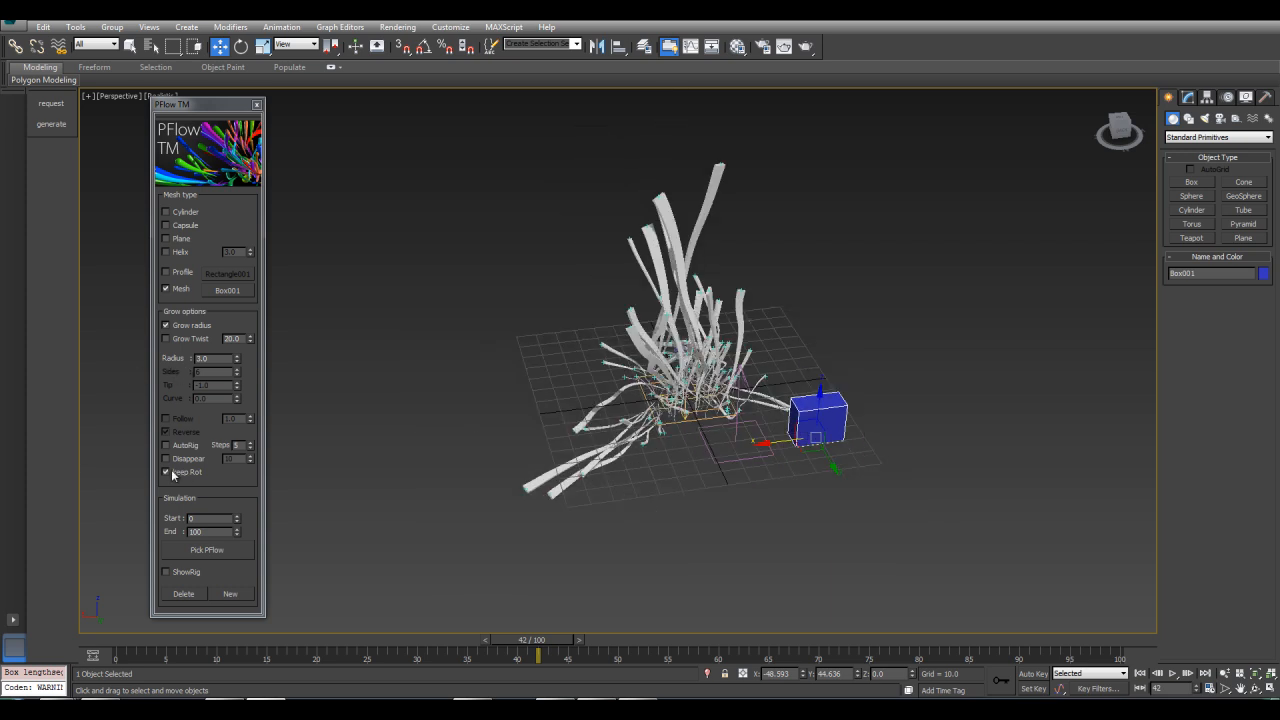
{"action": "middle_click_drag", "start_coordinate": [662, 408], "coordinate": [800, 362], "text": "alt"}
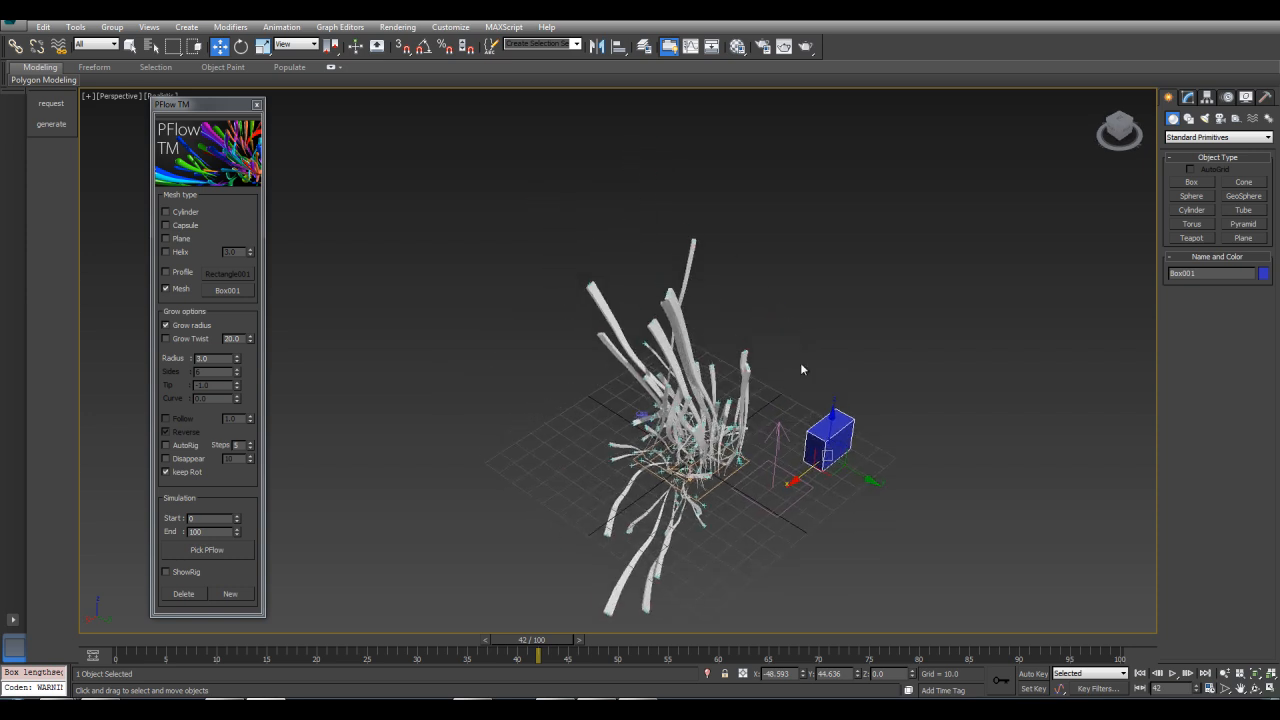
{"action": "scroll", "coordinate": [800, 362], "scroll_direction": "up", "scroll_amount": 5}
{"action": "middle_click_drag", "start_coordinate": [498, 288], "coordinate": [554, 294], "text": "alt"}
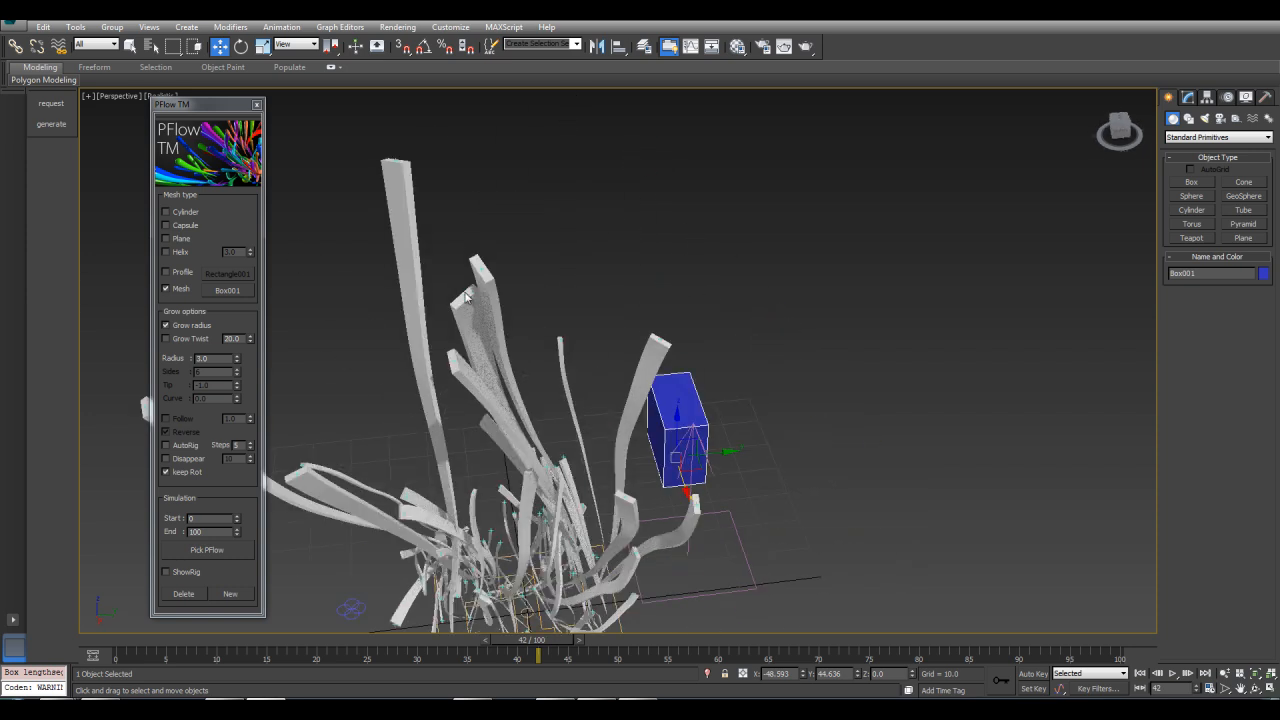
{"action": "middle_click_drag", "start_coordinate": [416, 217], "coordinate": [531, 342], "text": "alt"}
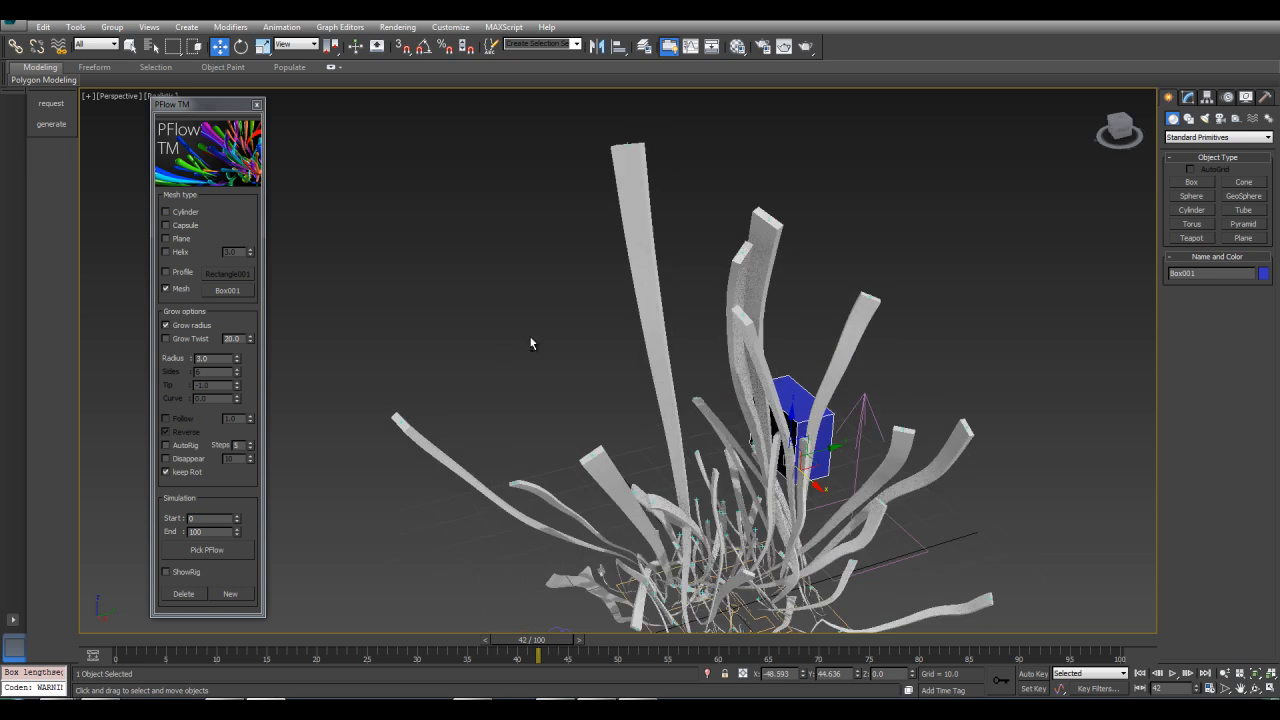
{"action": "middle_click_drag", "start_coordinate": [391, 424], "coordinate": [520, 479], "text": "alt"}
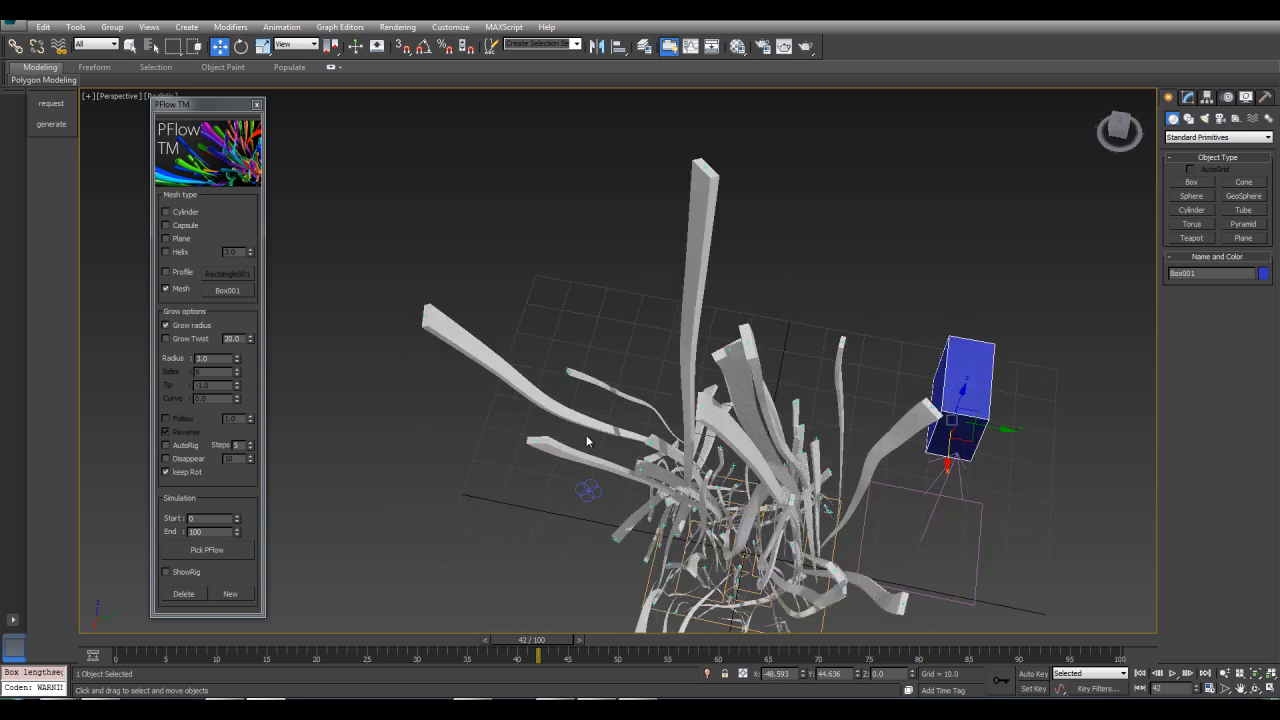
{"action": "middle_click_drag", "start_coordinate": [740, 300], "coordinate": [614, 194], "text": "alt"}
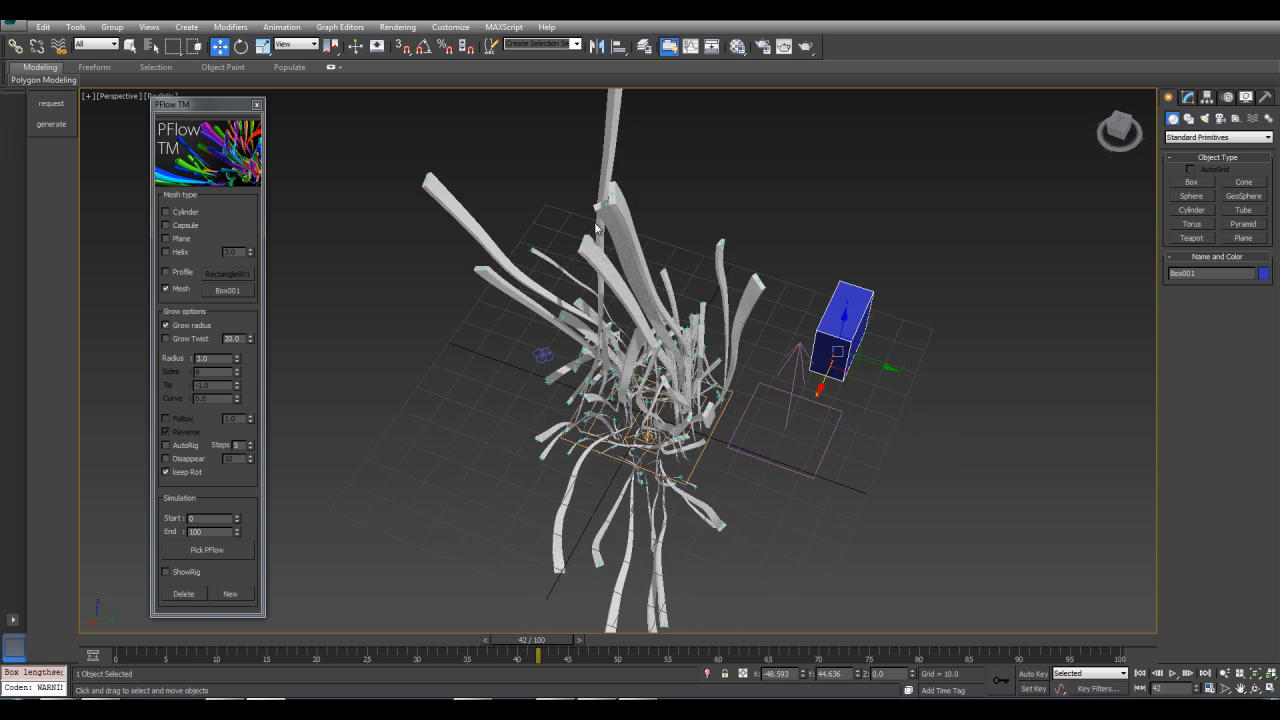
{"action": "middle_click_drag", "start_coordinate": [735, 475], "coordinate": [490, 390], "text": "alt"}
Generate box-mesh strands by picking the PF Source in the viewport
{"action": "left_click", "coordinate": [203, 550]}
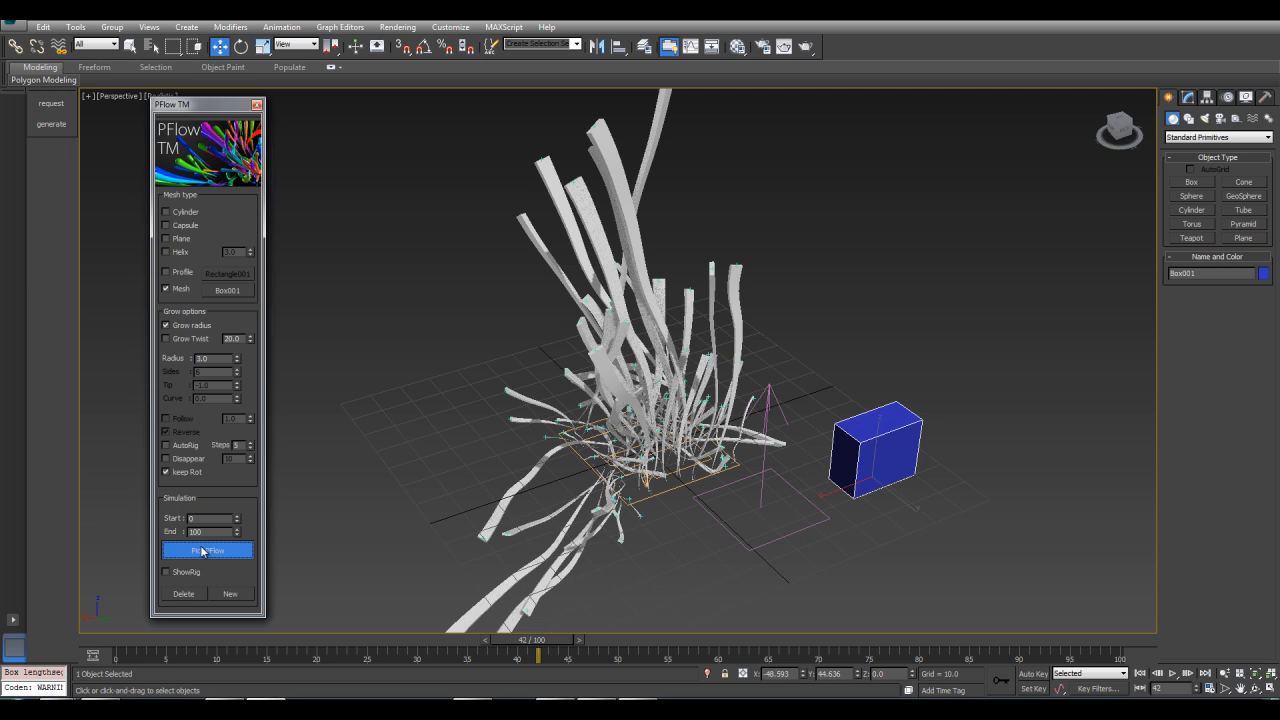
{"action": "left_click", "coordinate": [678, 487]}
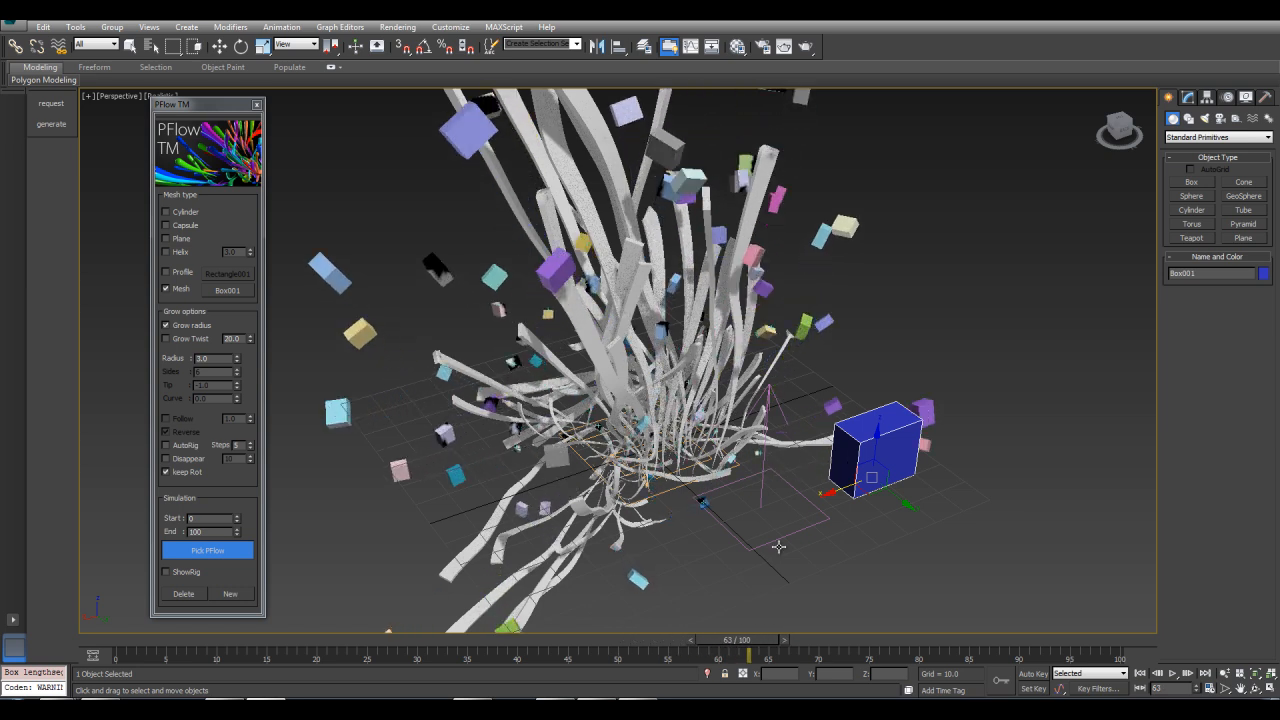
{"action": "key", "text": "Escape"}
Scrub the timeline, orbit and zoom to examine the generated box-mesh strands
{"action": "middle_click_drag", "start_coordinate": [690, 500], "coordinate": [652, 390], "text": "alt"}
{"action": "left_click_drag", "start_coordinate": [746, 645], "coordinate": [648, 648]}
{"action": "key", "text": "w"}
{"action": "middle_click_drag", "start_coordinate": [694, 314], "coordinate": [778, 410]}
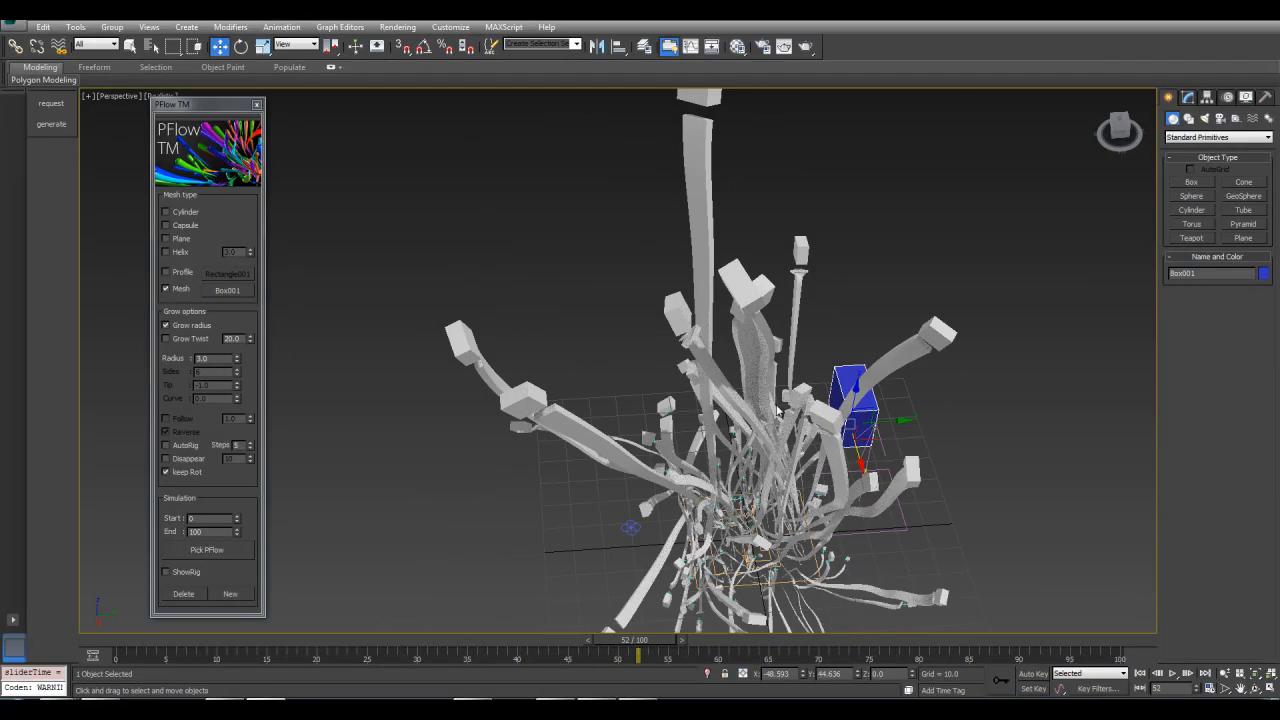
{"action": "left_click_drag", "start_coordinate": [603, 647], "coordinate": [528, 650]}
{"action": "middle_click_drag", "start_coordinate": [760, 458], "coordinate": [573, 292], "text": "alt"}
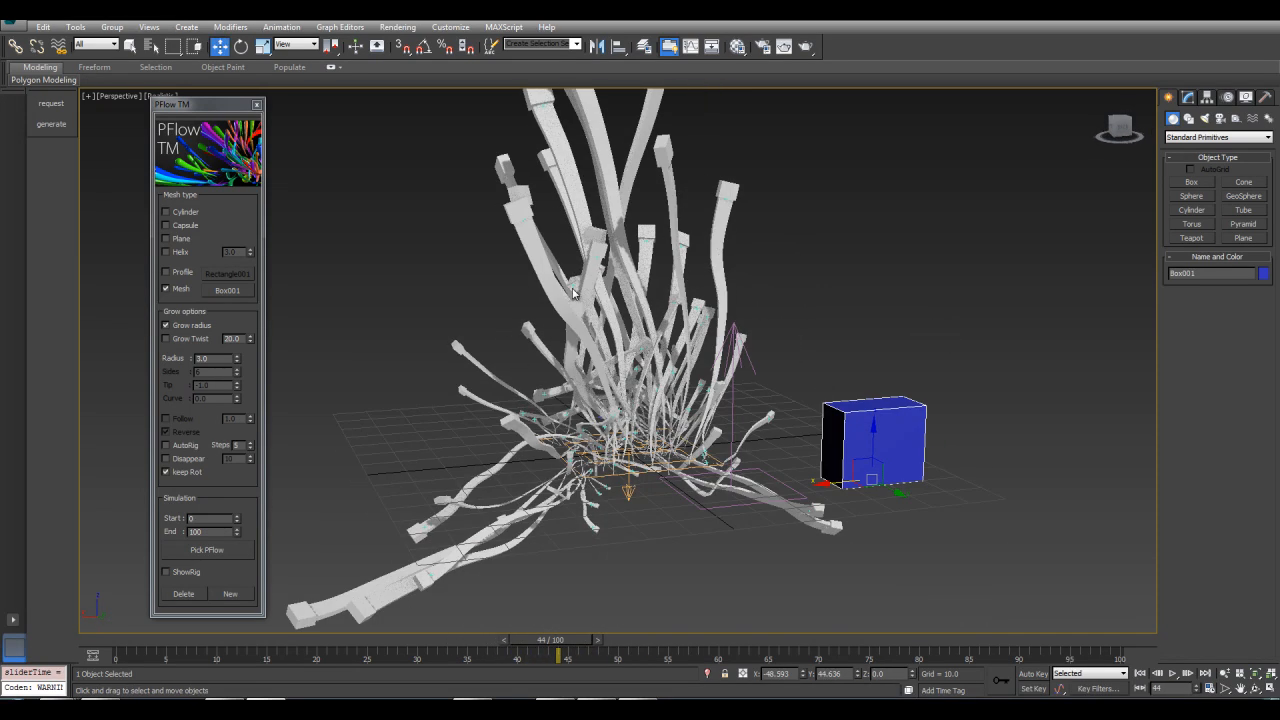
{"action": "middle_click_drag", "start_coordinate": [686, 421], "coordinate": [737, 450], "text": "alt"}
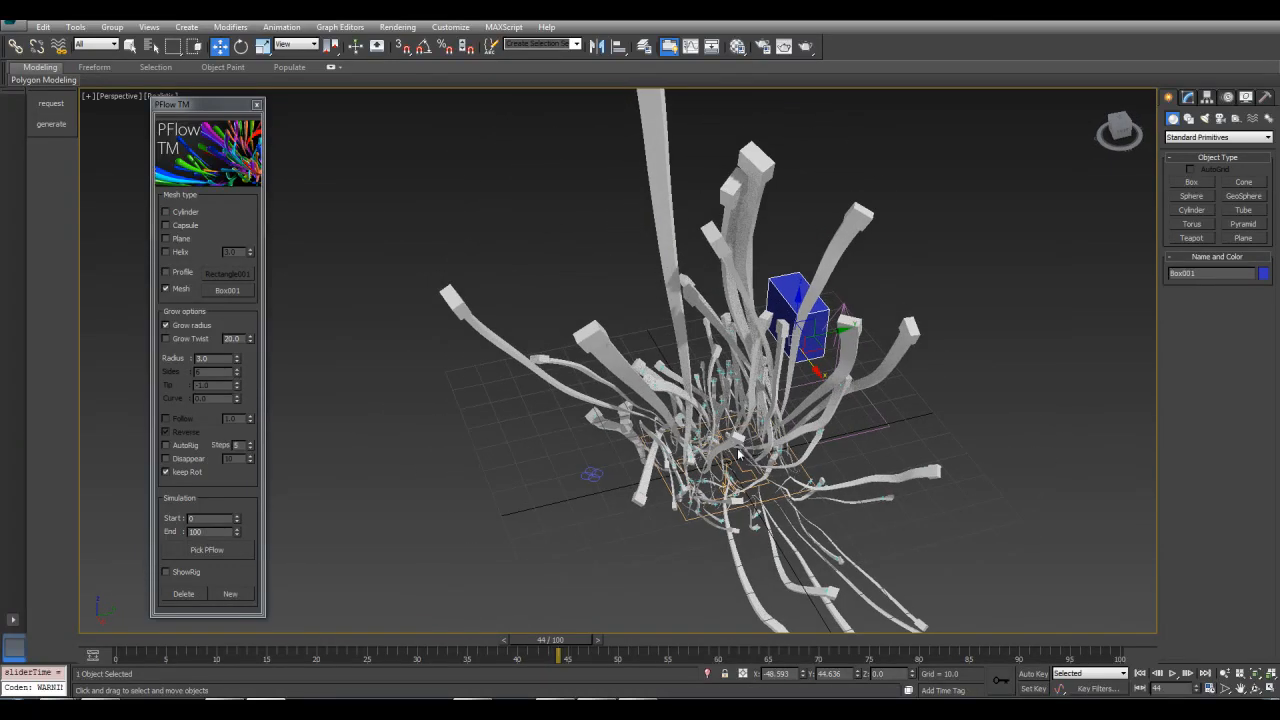
{"action": "scroll", "coordinate": [737, 450], "scroll_direction": "up", "scroll_amount": 2}
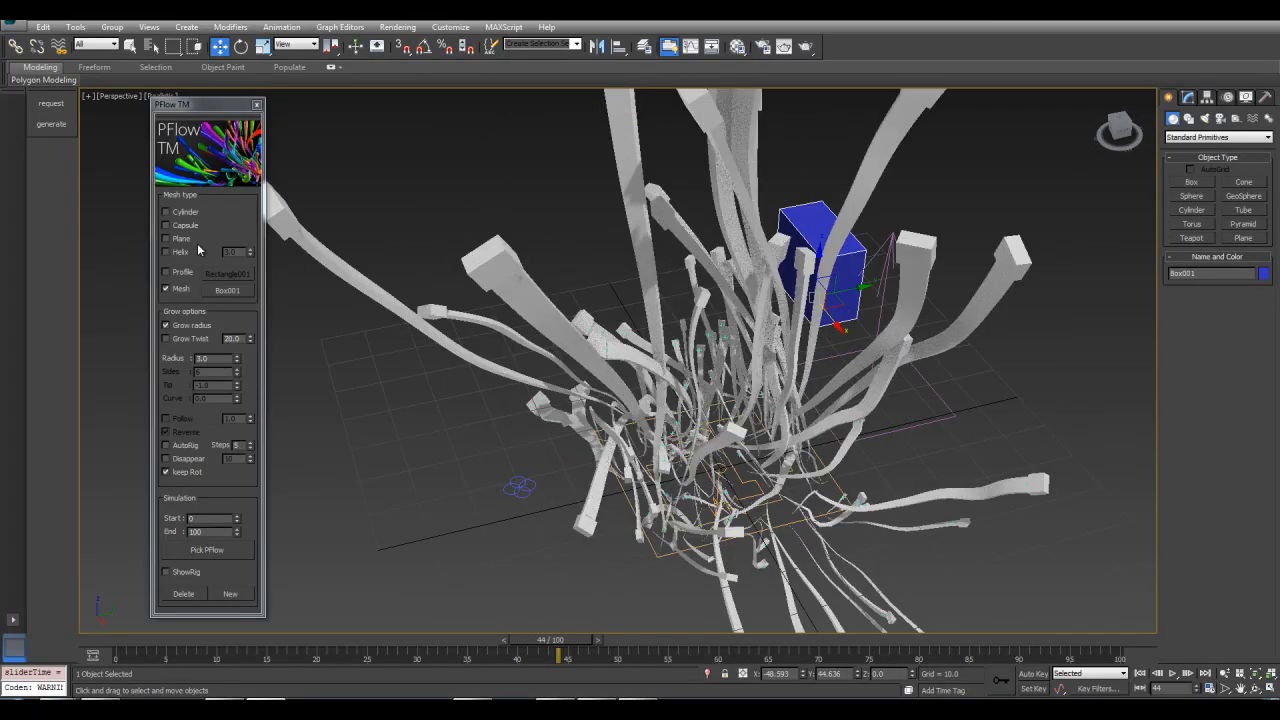
{"action": "middle_click_drag", "start_coordinate": [587, 446], "coordinate": [680, 413], "text": "alt"}
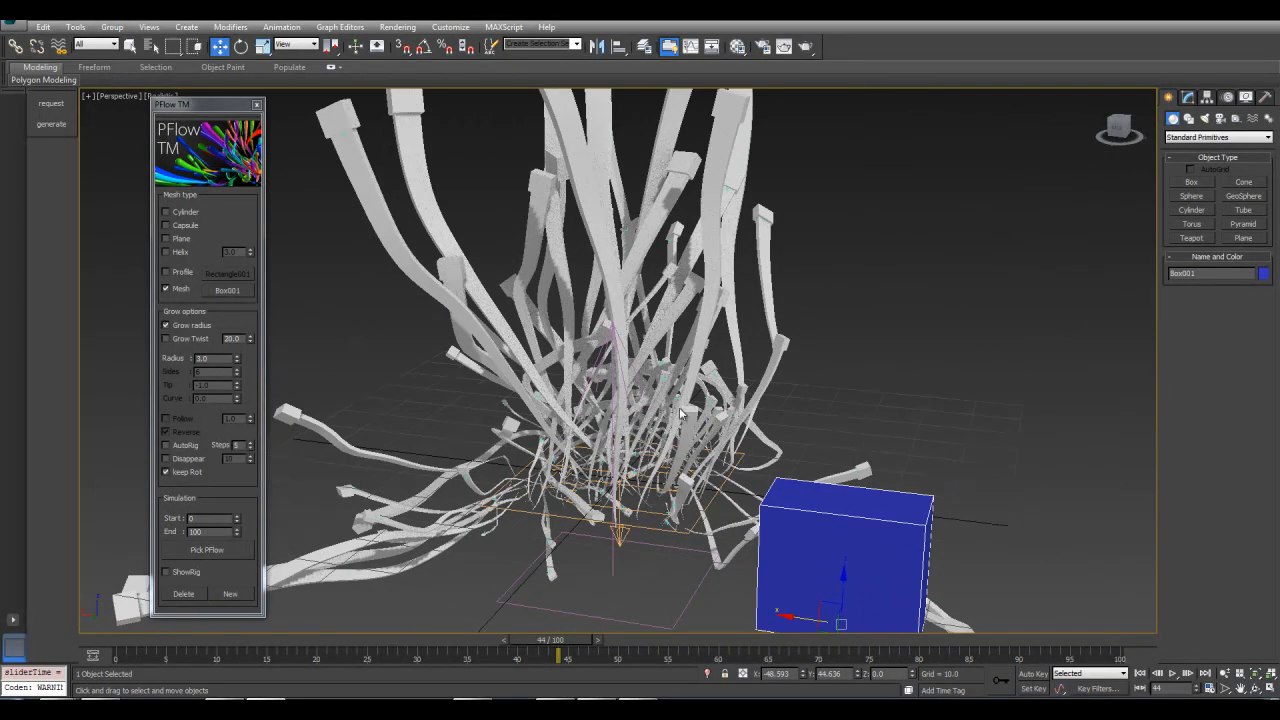
{"action": "middle_click_drag", "start_coordinate": [630, 346], "coordinate": [712, 411]}
{"action": "scroll", "coordinate": [712, 411], "scroll_direction": "down", "scroll_amount": 3}
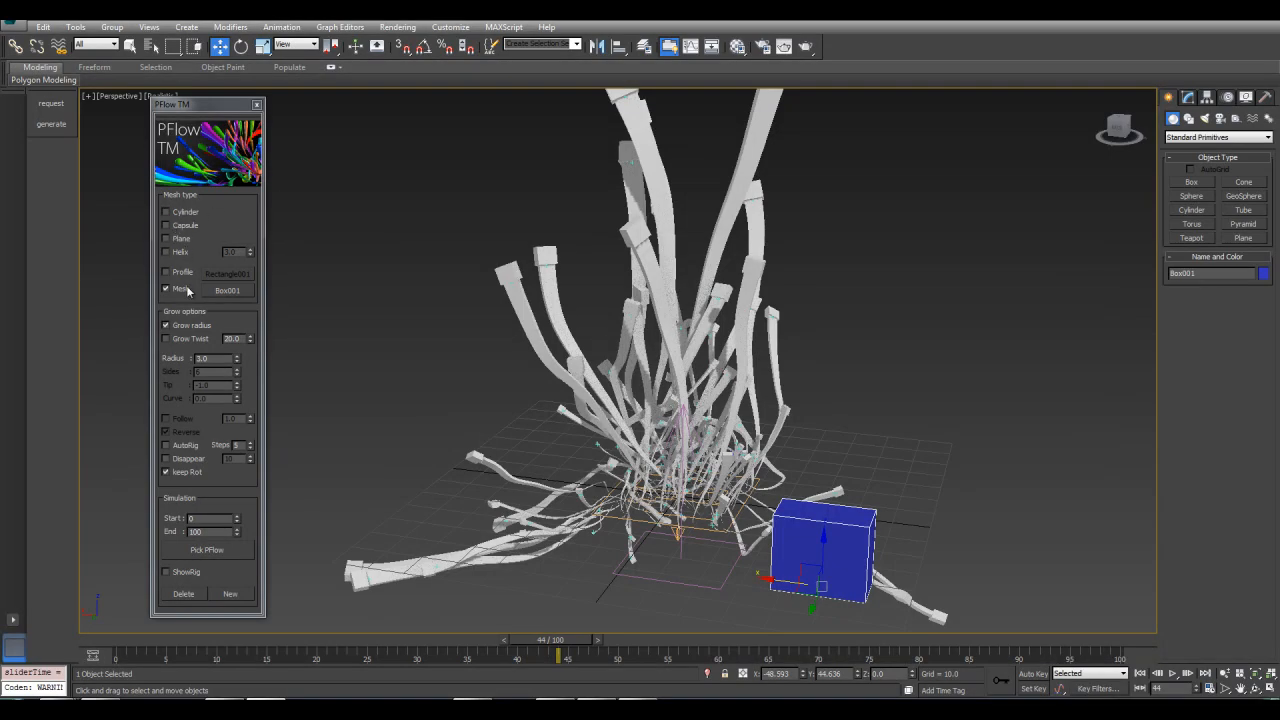
{"action": "middle_click_drag", "start_coordinate": [700, 310], "coordinate": [630, 287]}
{"action": "middle_click_drag", "start_coordinate": [529, 308], "coordinate": [464, 415], "text": "alt"}
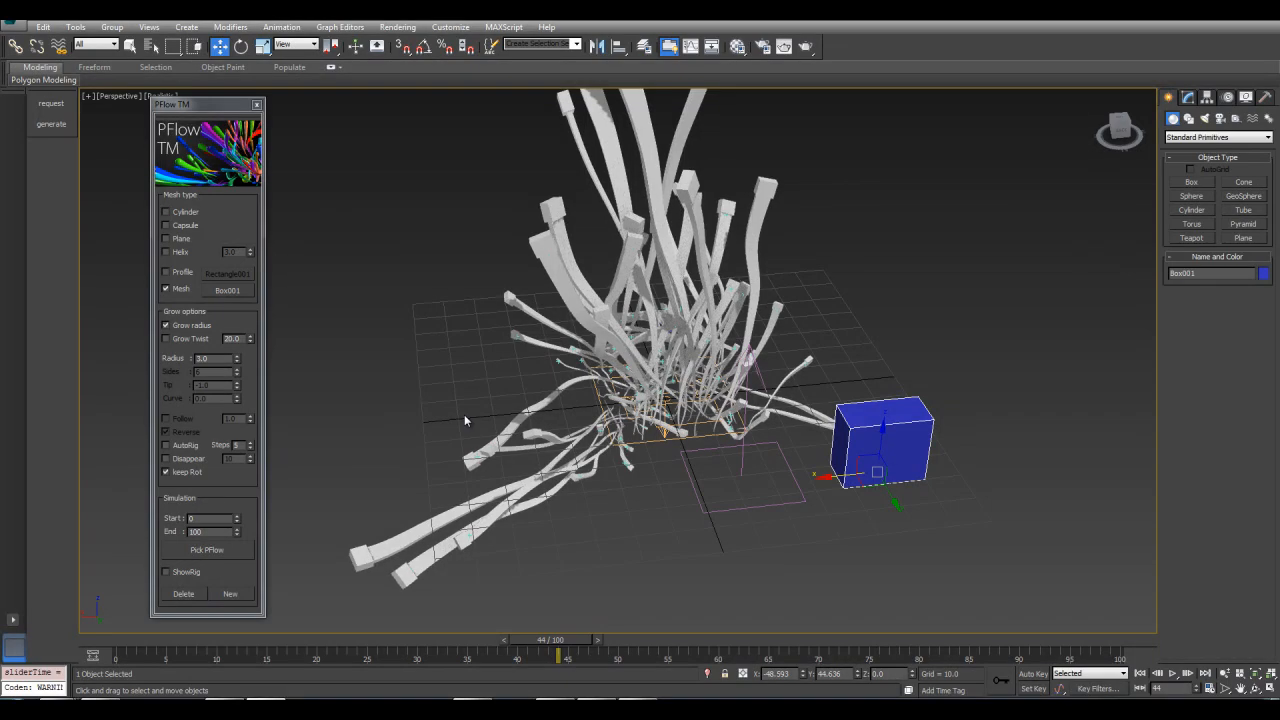
{"action": "middle_click_drag", "start_coordinate": [464, 414], "coordinate": [441, 364], "text": "alt"}
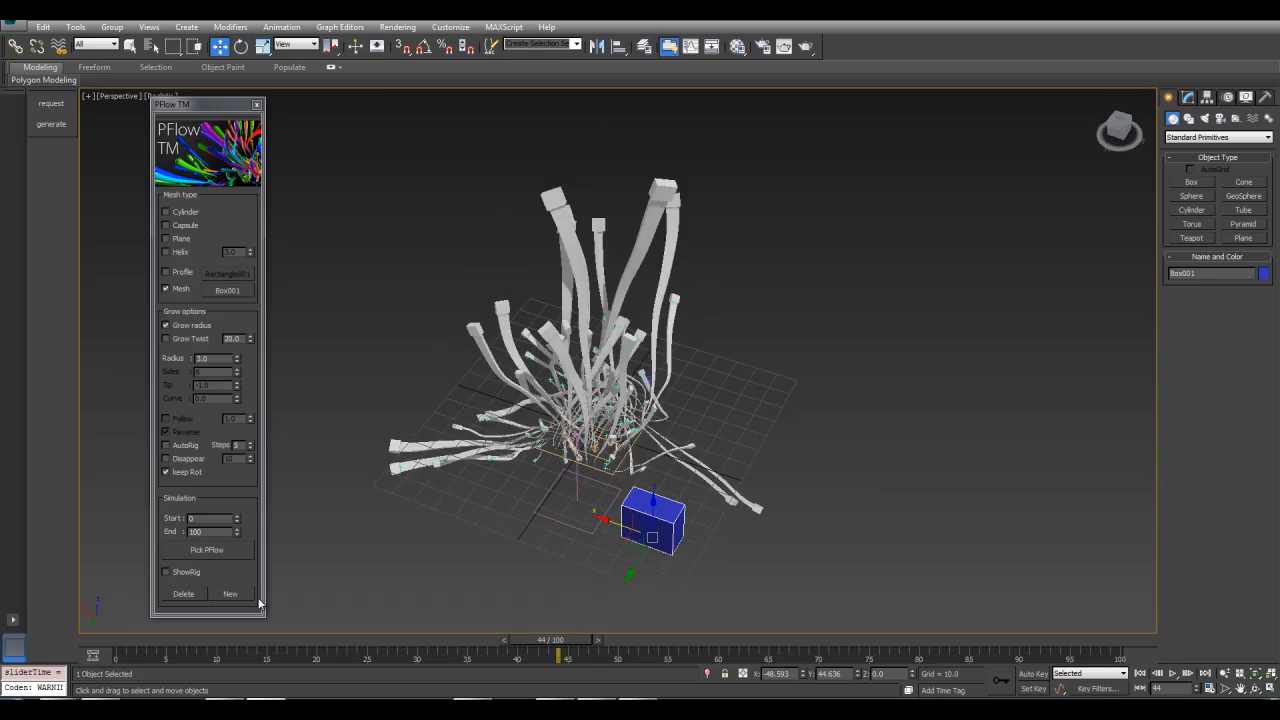